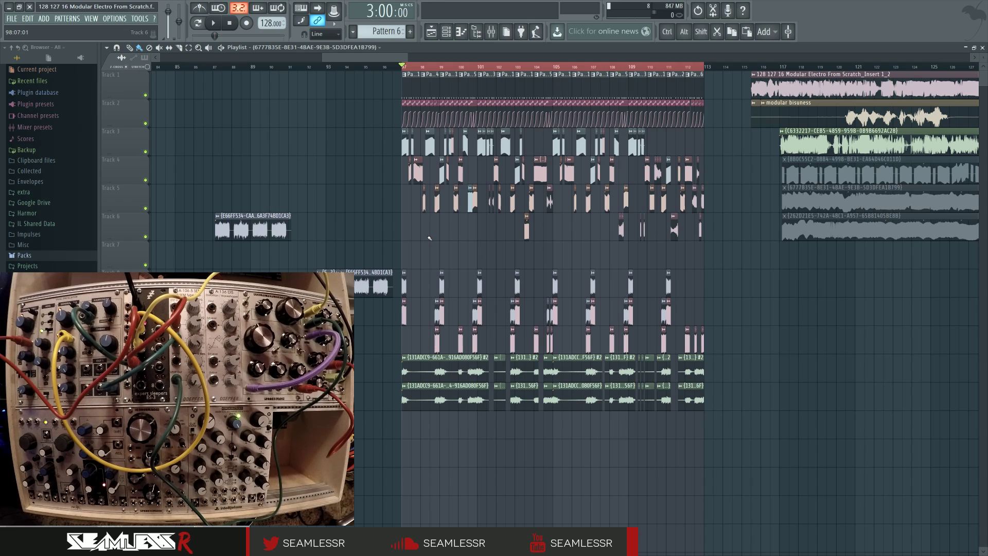
- Inspect operator 1 of the Sytrus inside Patcher on mixer insert 2 and close the opened windows
key("space")
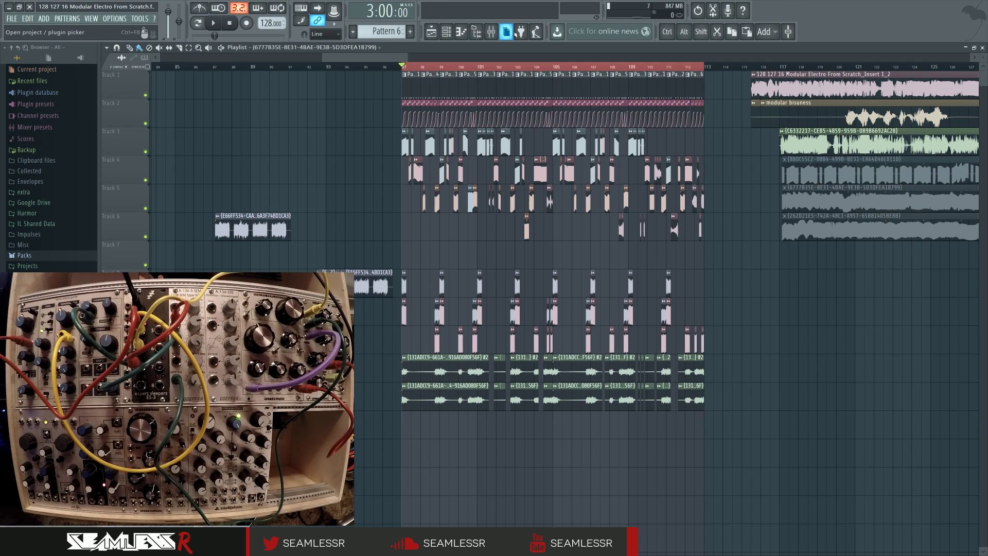
left_click(491, 32)
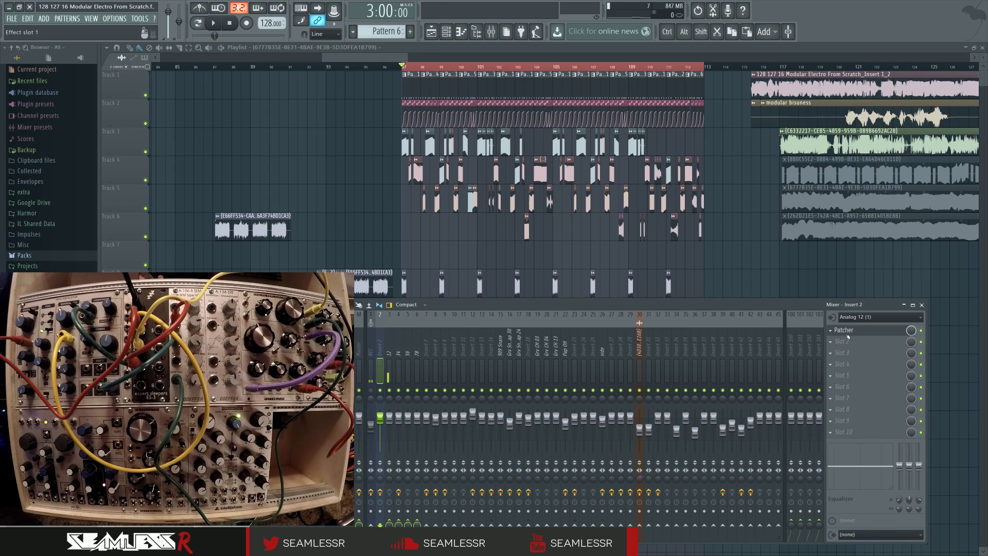
left_click(847, 334)
left_click(641, 309)
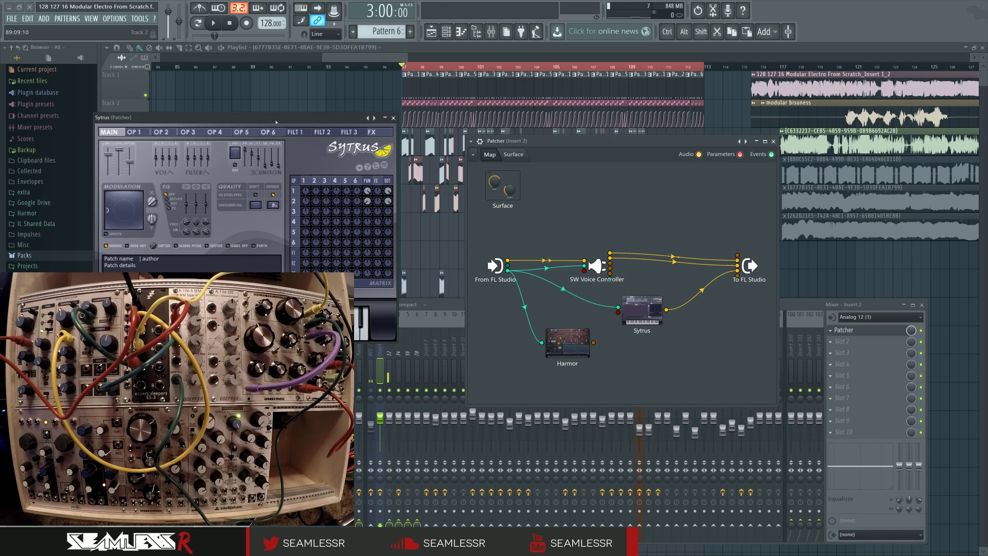
left_click_drag(275, 121, 521, 196)
left_click(381, 206)
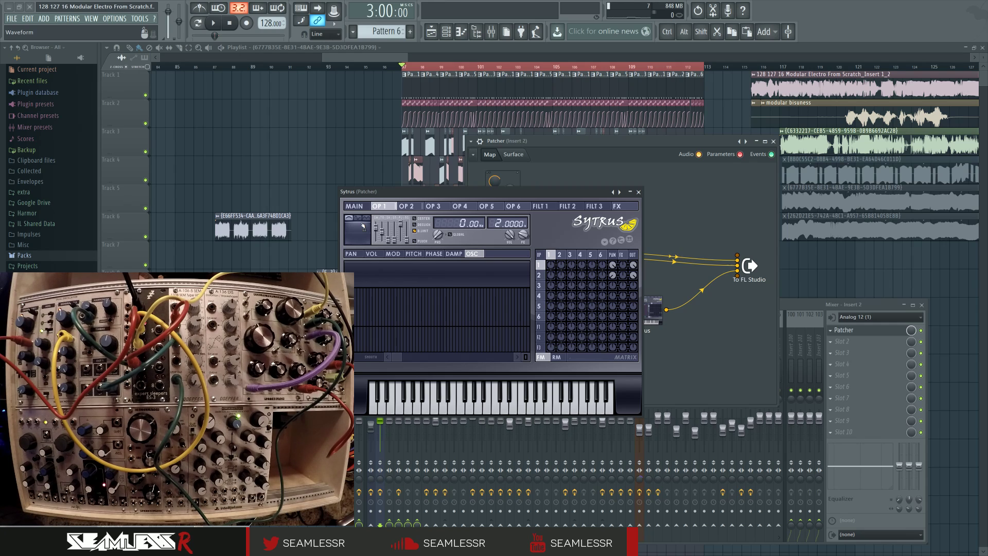
left_click(639, 192)
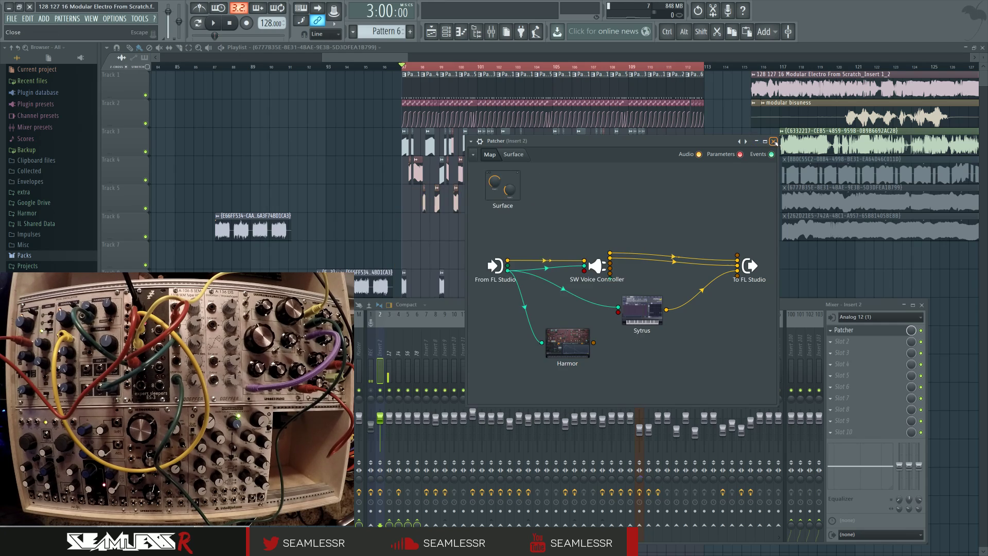
left_click(773, 141)
key("F9")
- Play back the opening of the arrangement from bar 97 and stop playback
left_click_drag(708, 271, 742, 288)
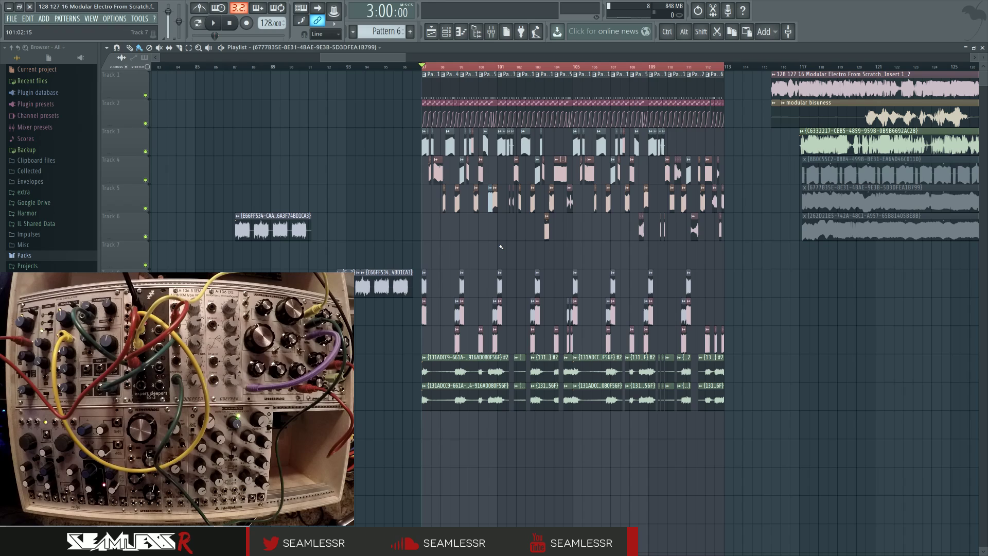
left_click_drag(501, 247, 521, 249)
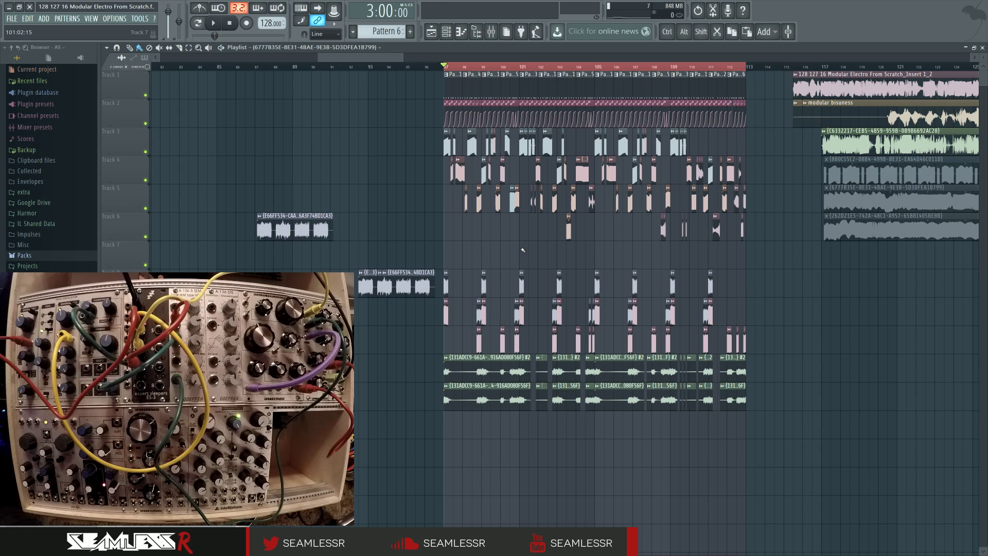
left_click_drag(516, 246, 524, 248)
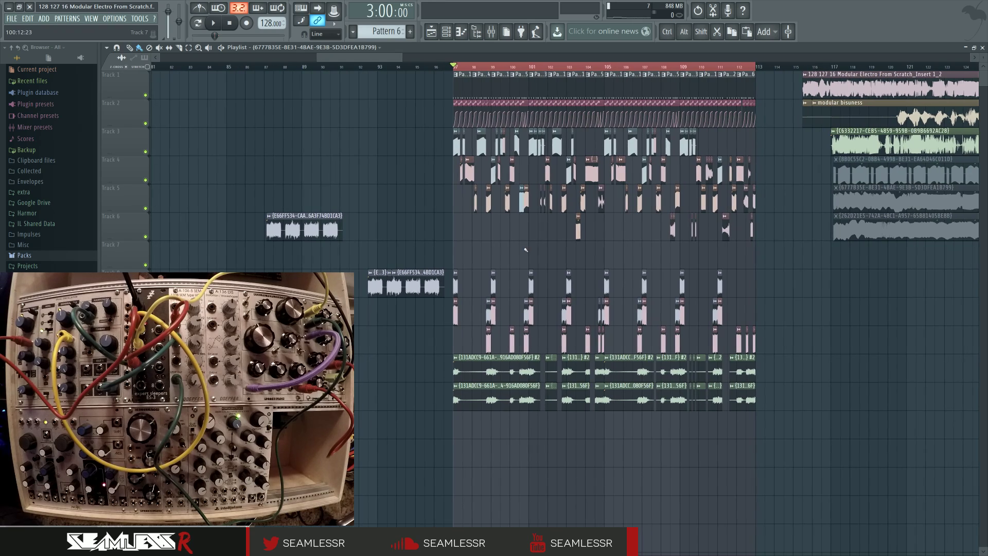
scroll(524, 245, "up", 3)
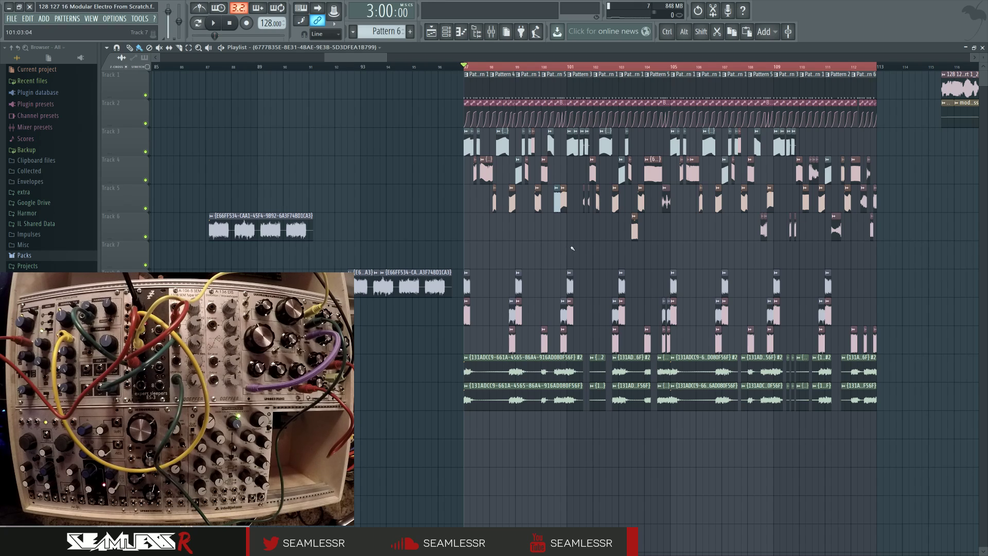
scroll(573, 249, "right", 1)
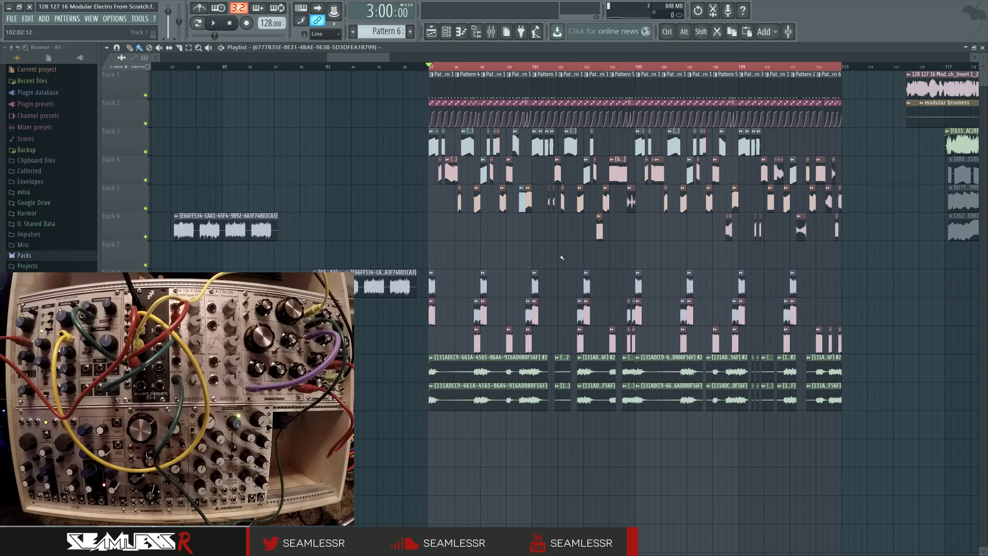
key("space")
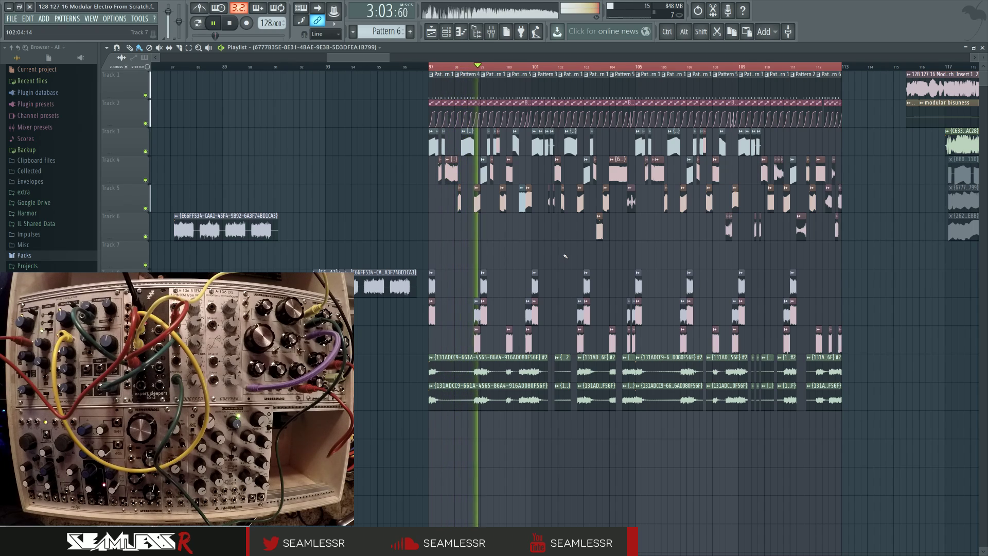
left_click_drag(565, 255, 523, 255)
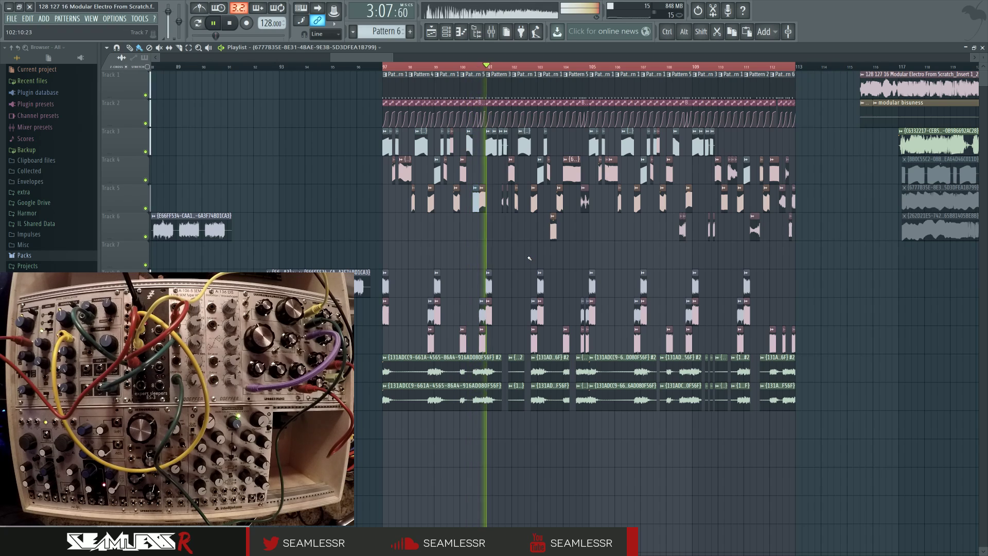
key("space")
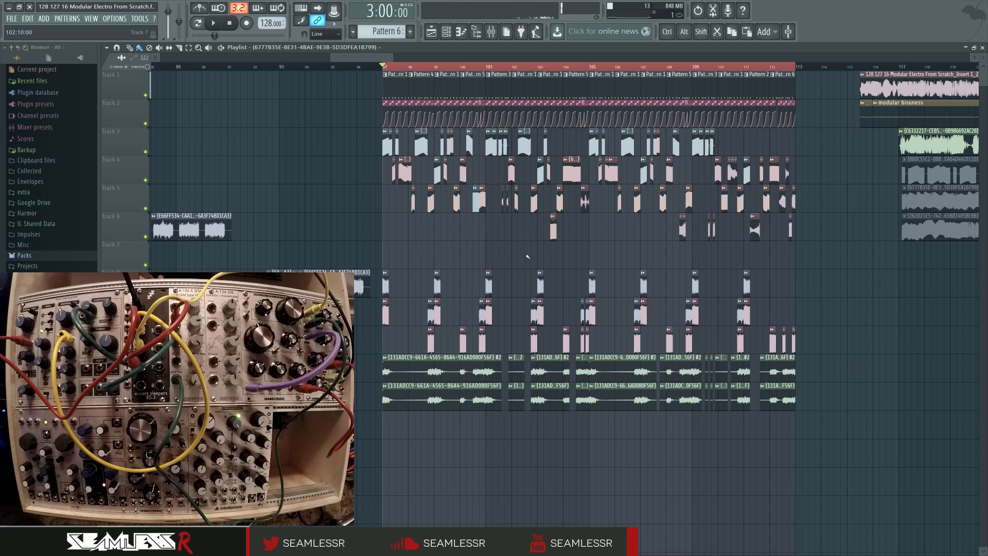
mouse_move(385, 272)
left_mouse_down()
mouse_move(664, 323)
mouse_move(813, 336)
left_mouse_up()
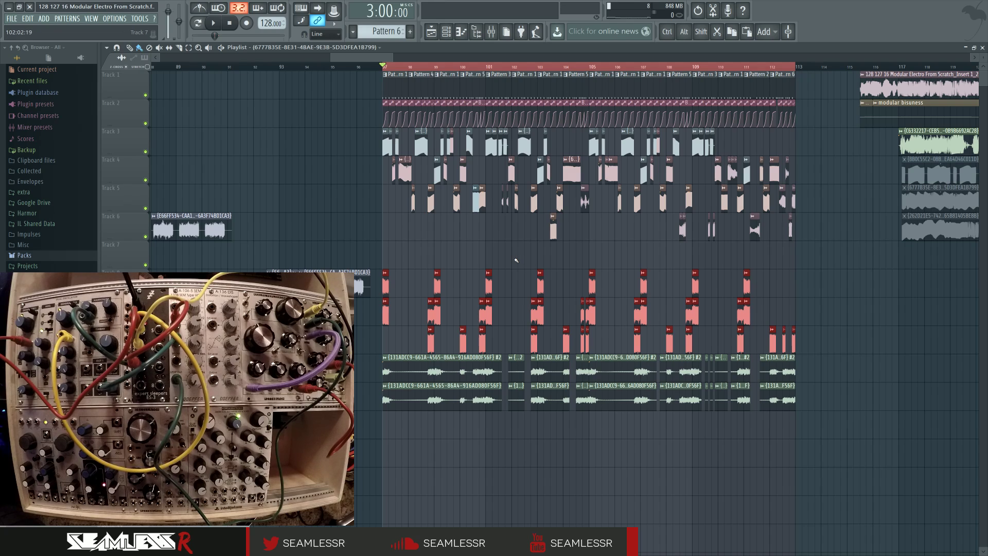
left_click(516, 260)
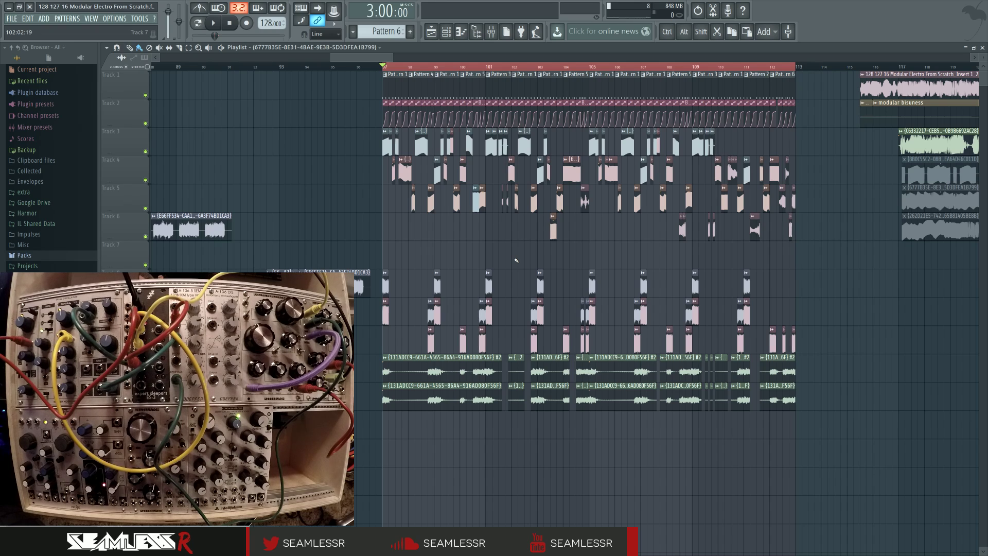
scroll(409, 410, "up", 3)
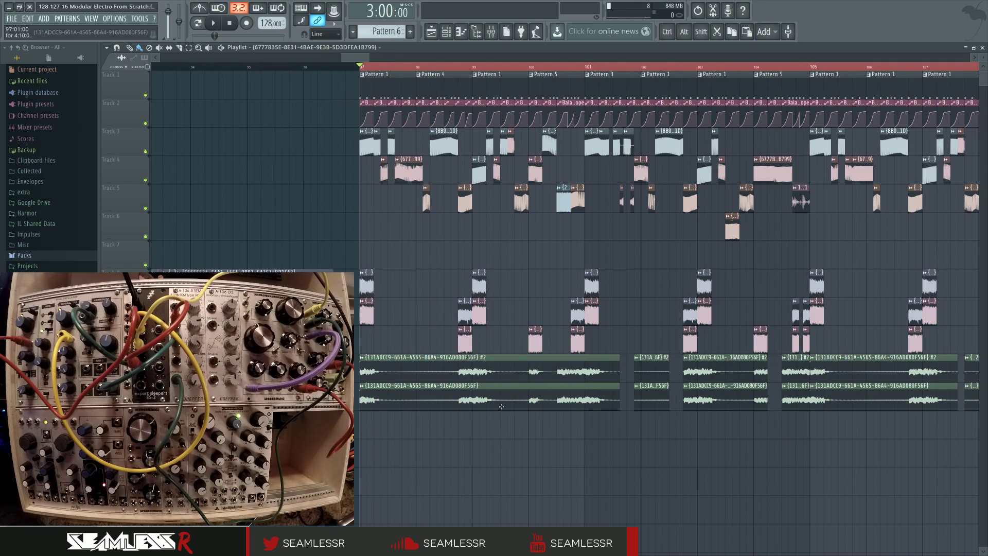
scroll(501, 407, "down", 3)
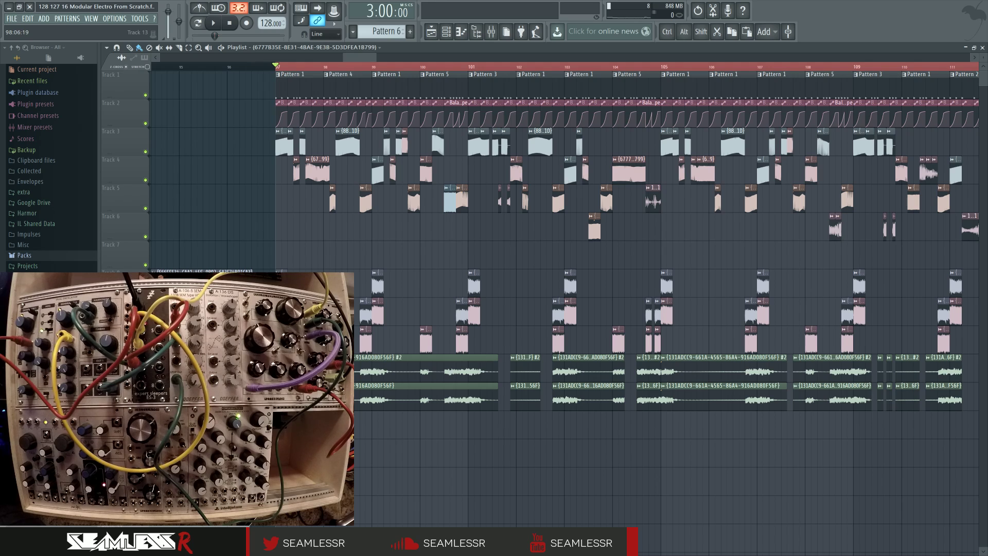
scroll(494, 438, "left", 3)
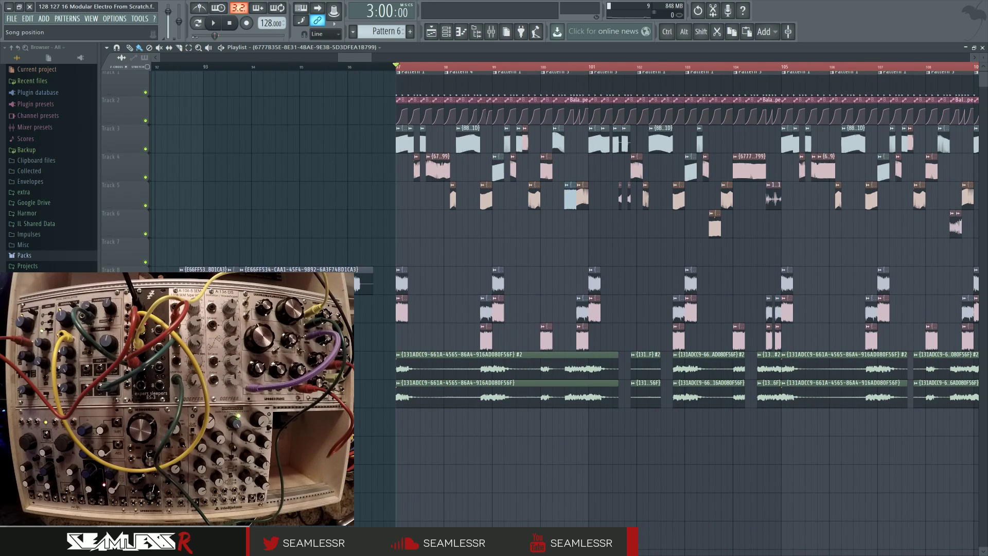
scroll(560, 252, "right", 1)
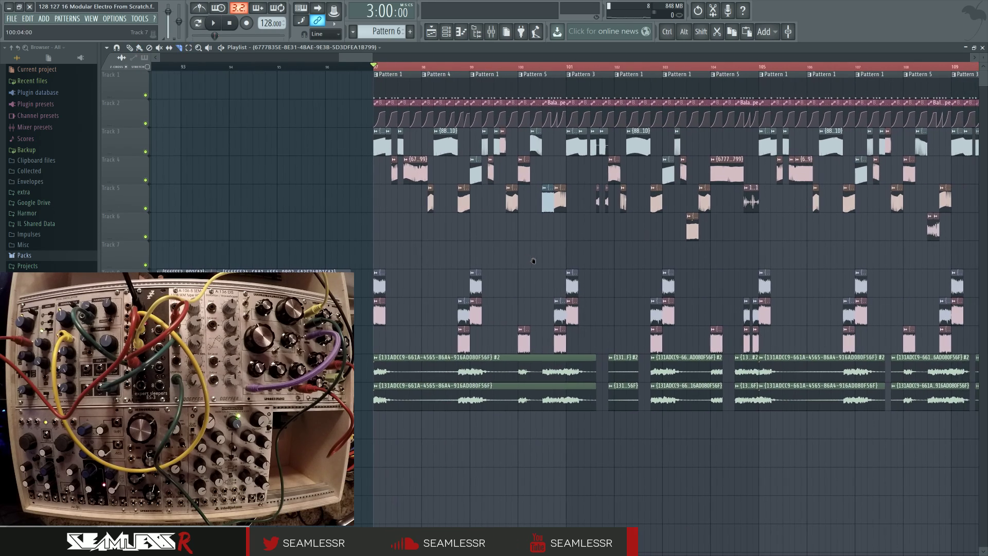
- During playback, cut out the part of both long audio clips on tracks 11 and 12 between beats 2 and 4 of bar 98
key("space")
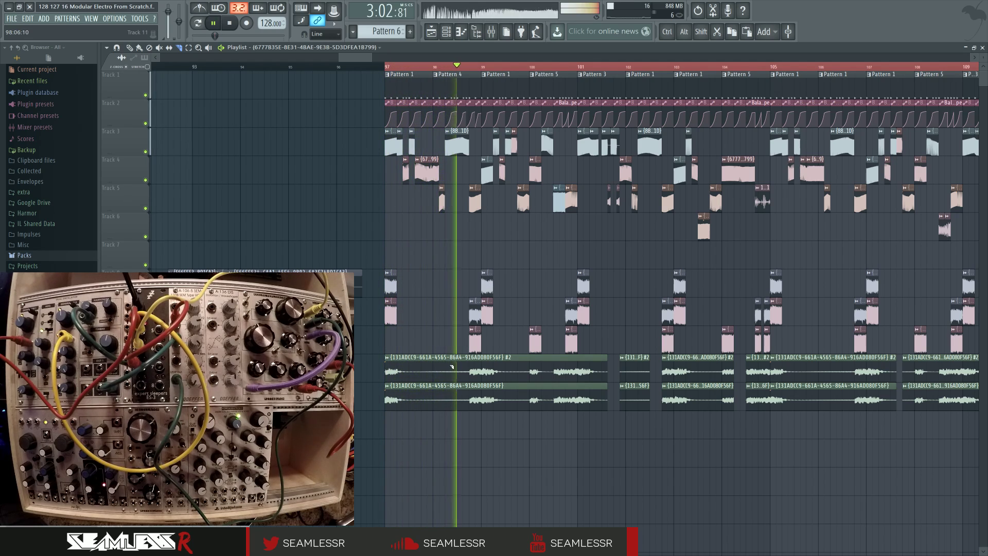
left_click(445, 406)
left_click(470, 408)
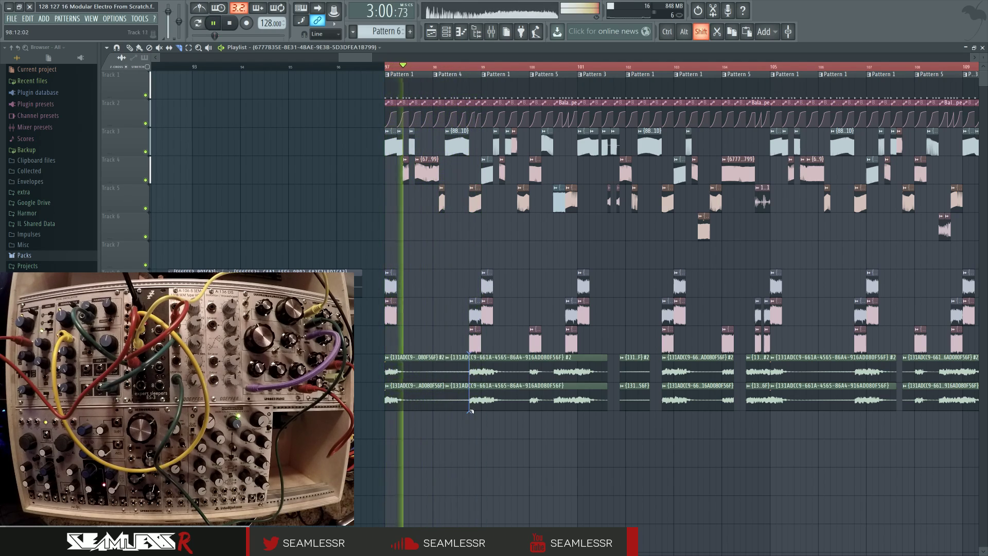
left_click(139, 47)
right_click(457, 370)
right_click(458, 398)
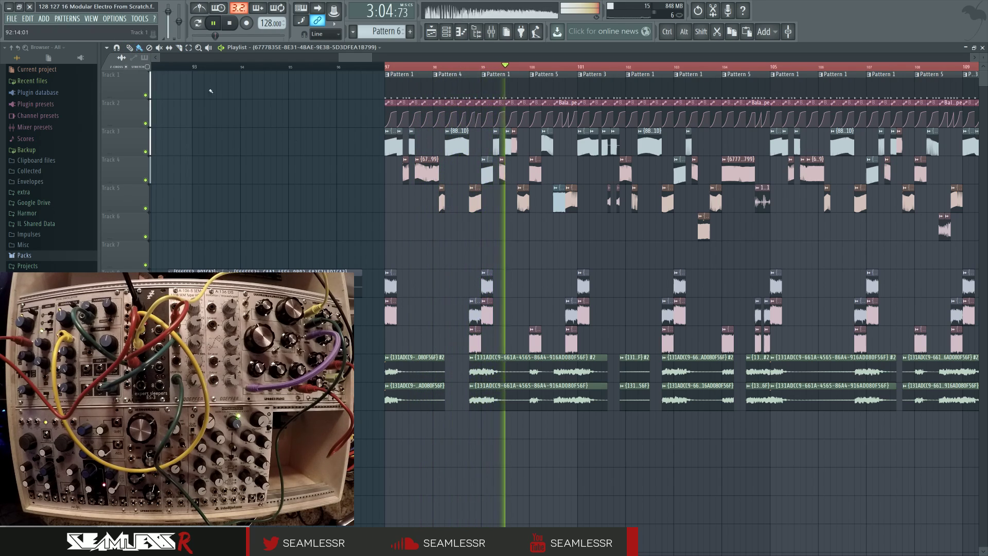
scroll(451, 279, "right", 2)
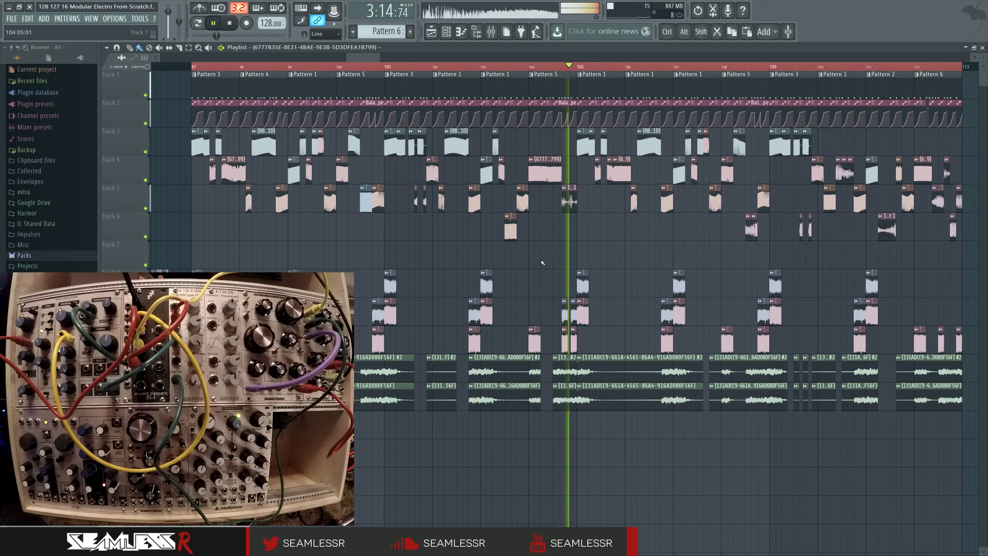
key("space")
- Move all the clips on tracks 8 to 12 from bar 97 onward up by one track
scroll(541, 263, "down", 3)
scroll(541, 263, "left", 2)
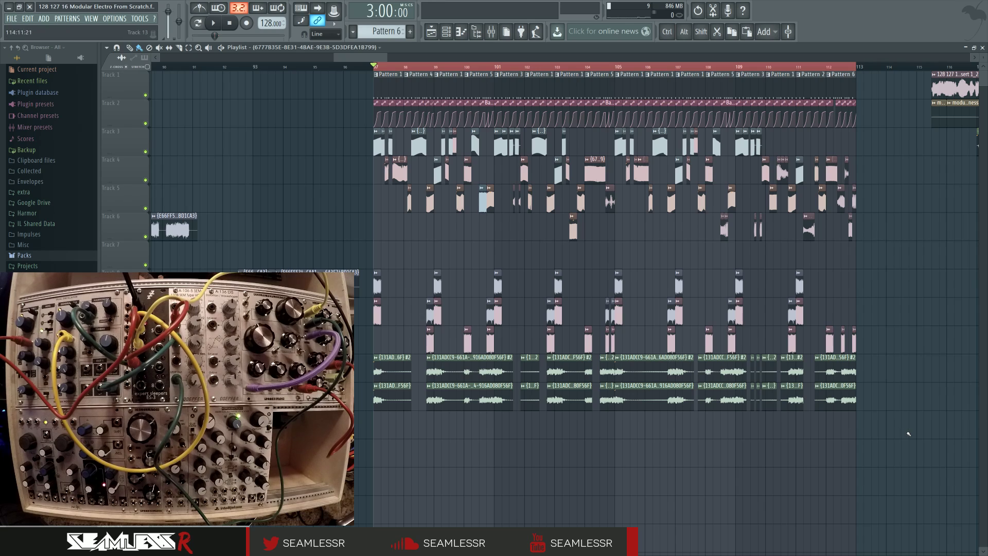
mouse_move(908, 442)
left_mouse_down()
mouse_move(409, 270)
mouse_move(372, 269)
left_mouse_up()
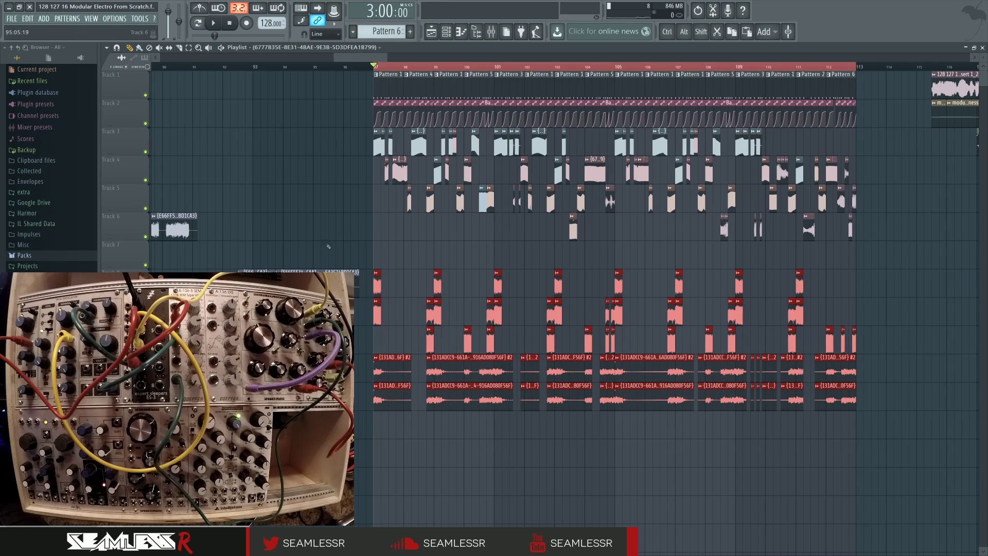
left_click_drag(395, 362, 395, 334)
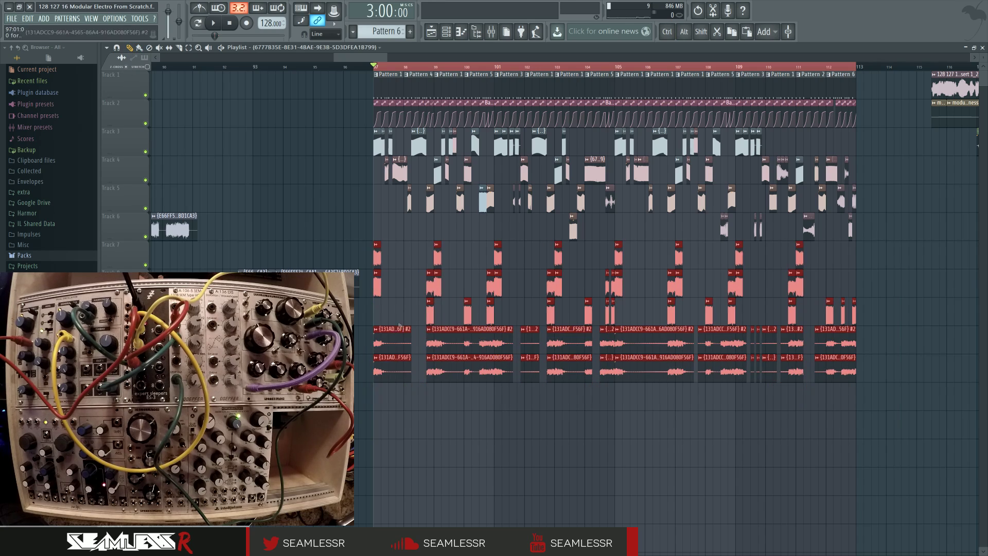
left_click(404, 290)
scroll(413, 268, "left", 1)
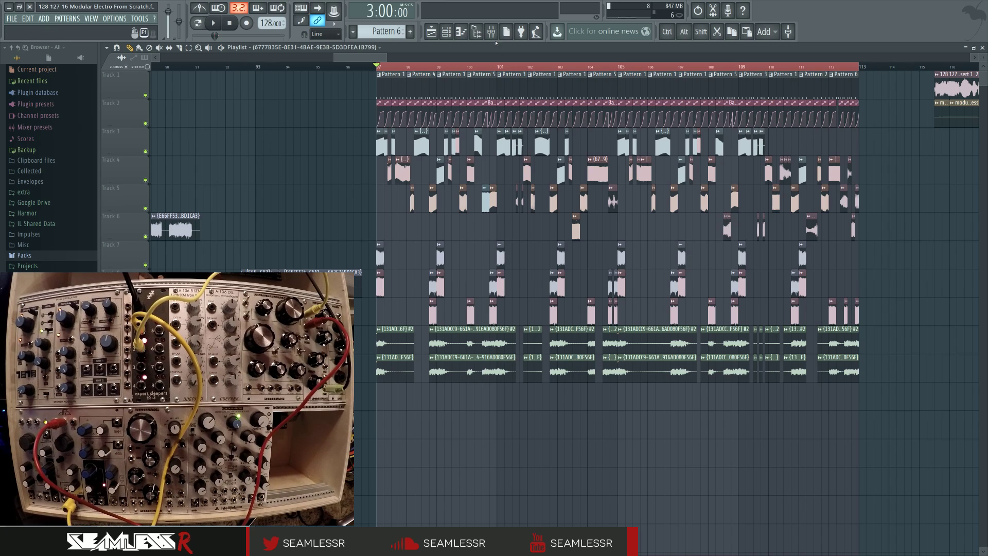
- Open the mixer, the SW Voice Controller from insert 2's Patcher, and the channel rack
key("F9")
key("F6")
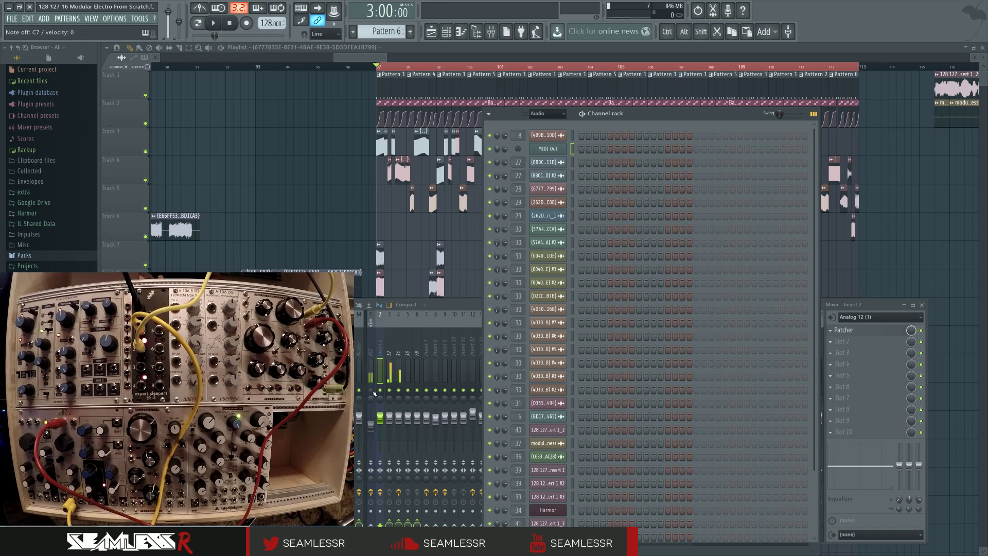
left_click(490, 32)
left_click(491, 32)
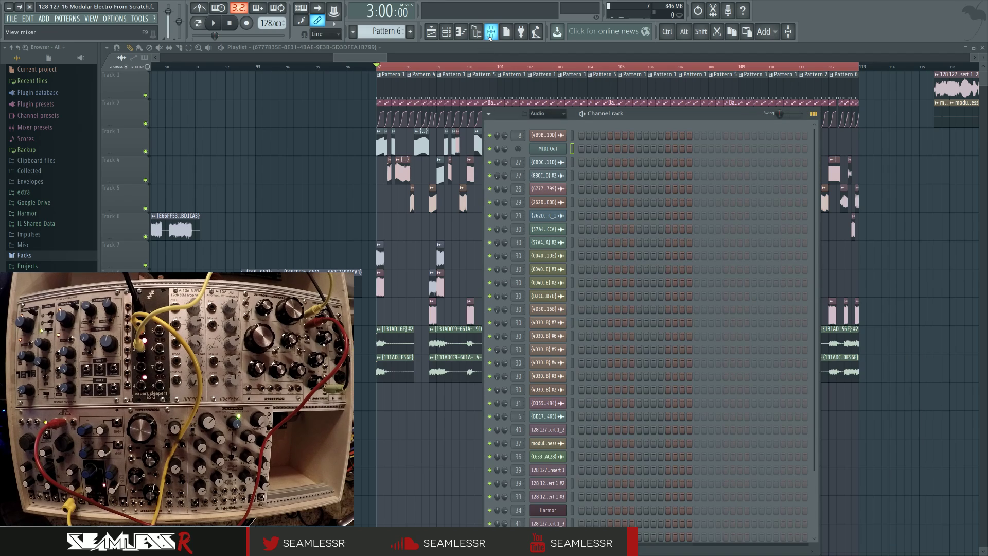
left_click(491, 32)
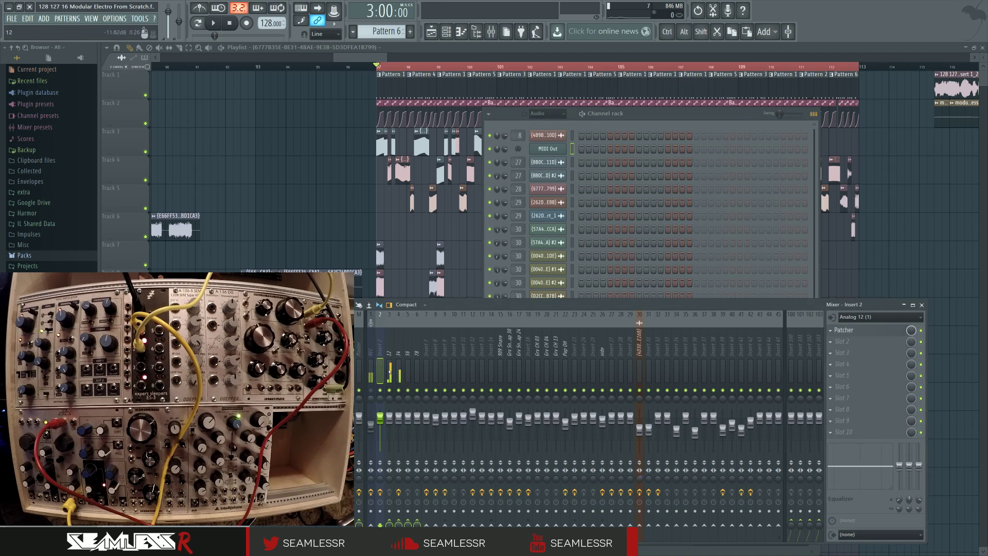
left_click(844, 330)
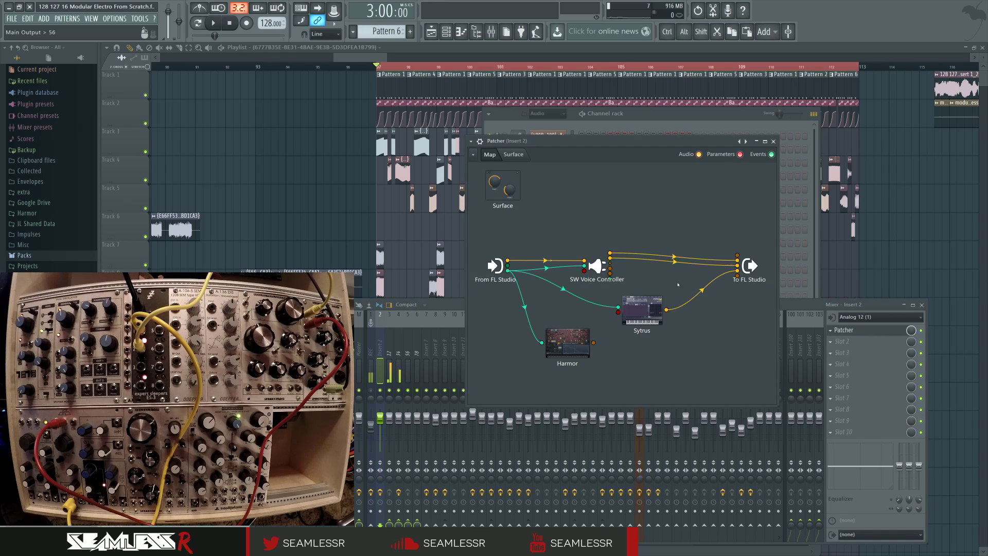
left_click(598, 266)
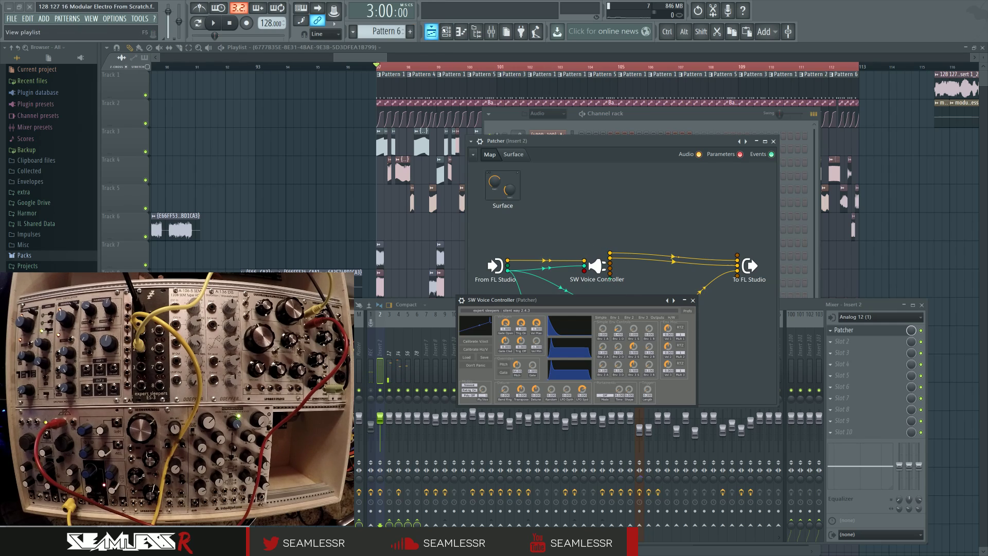
left_click(446, 32)
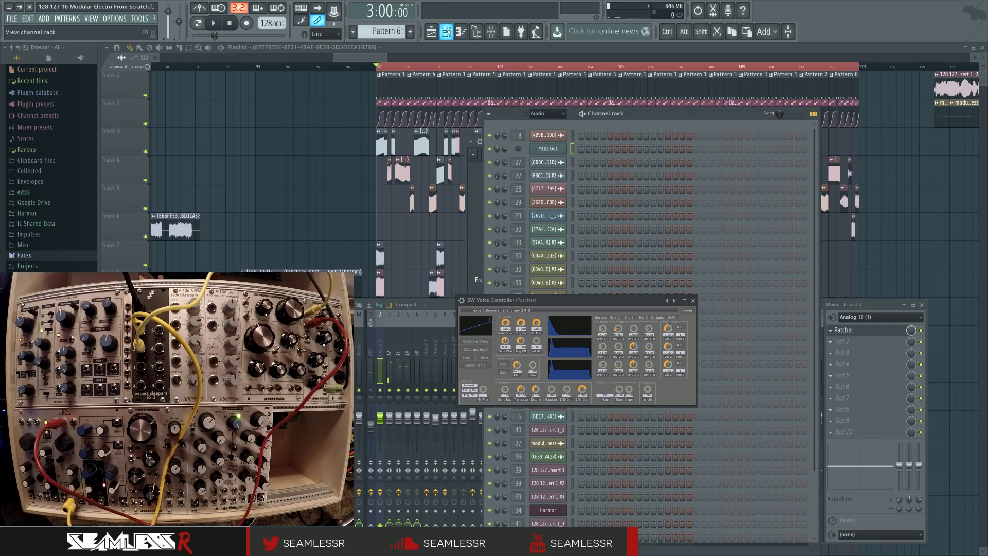
- Select the REC insert in the mixer and bring the playlist back to the front
left_click(364, 397)
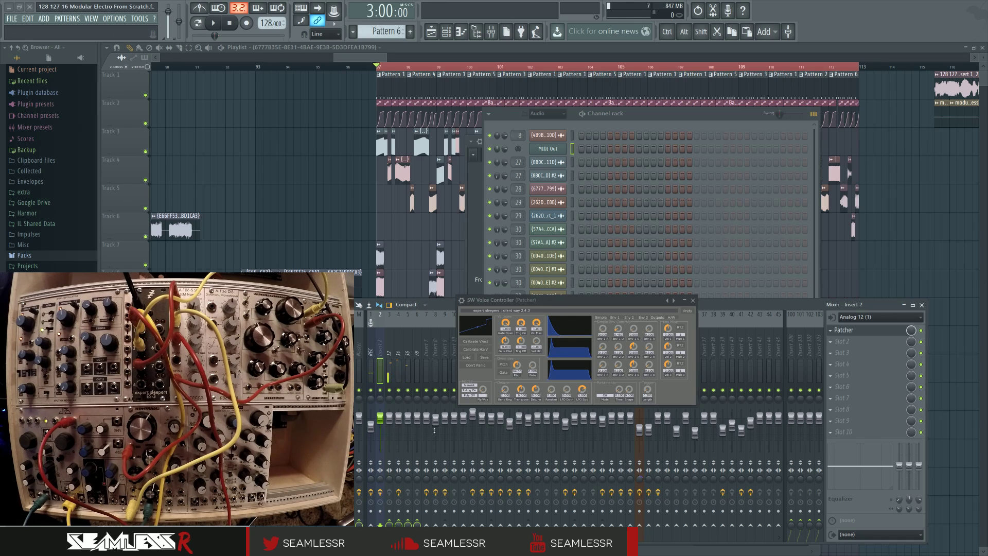
left_click(371, 422)
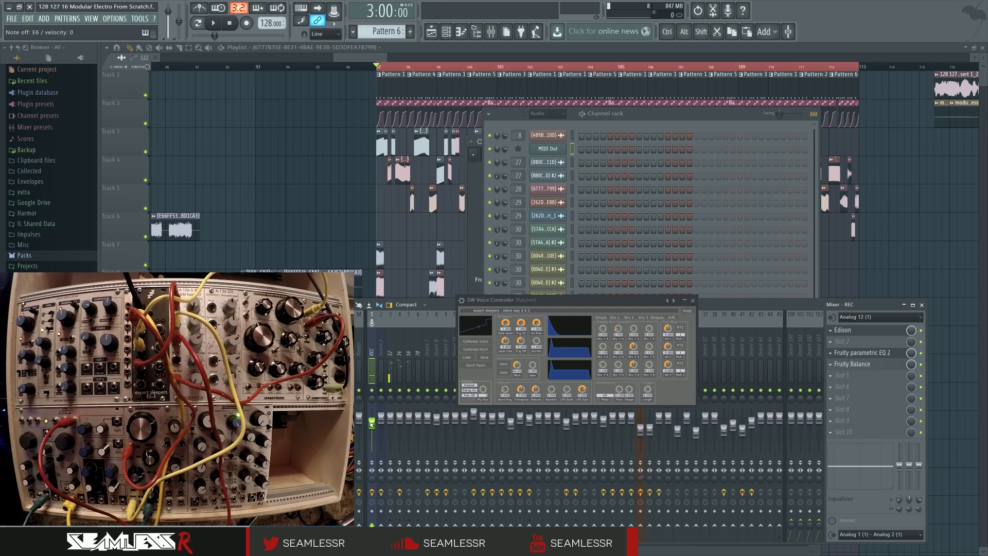
left_click(420, 256)
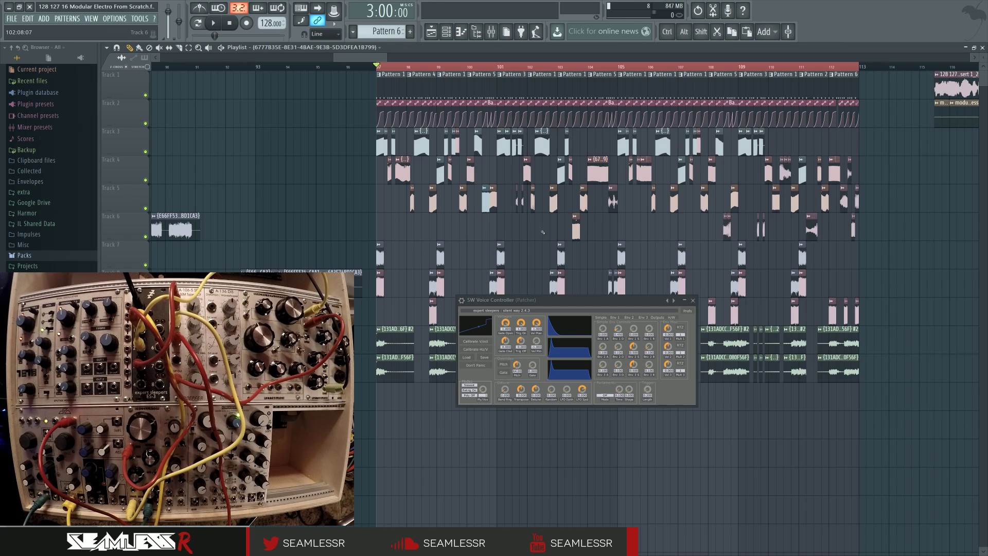
- Select all the playlist clips after bar 113 and move them about 100 bars later to clear space
scroll(691, 159, "right", 3)
left_click(687, 159)
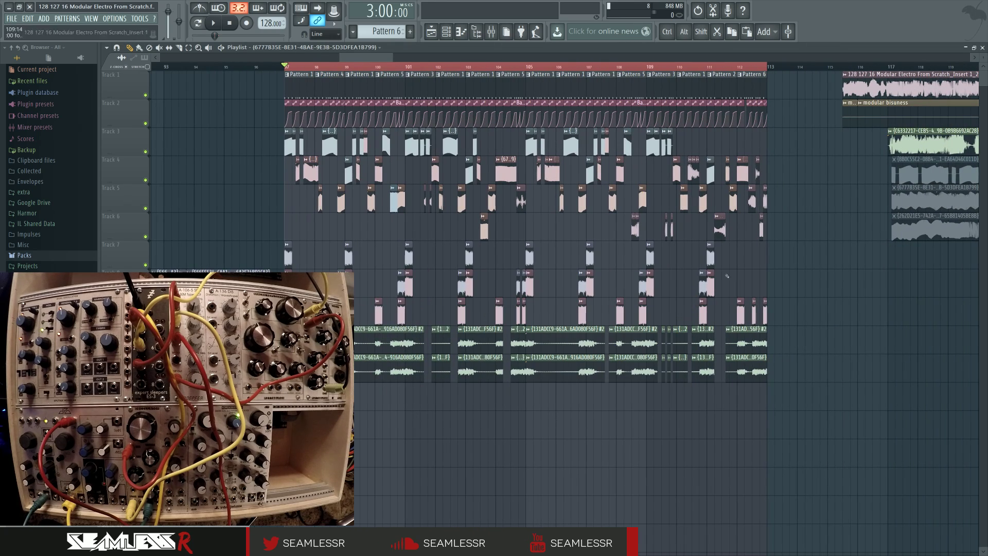
scroll(617, 278, "right", 1)
scroll(617, 279, "down", 8)
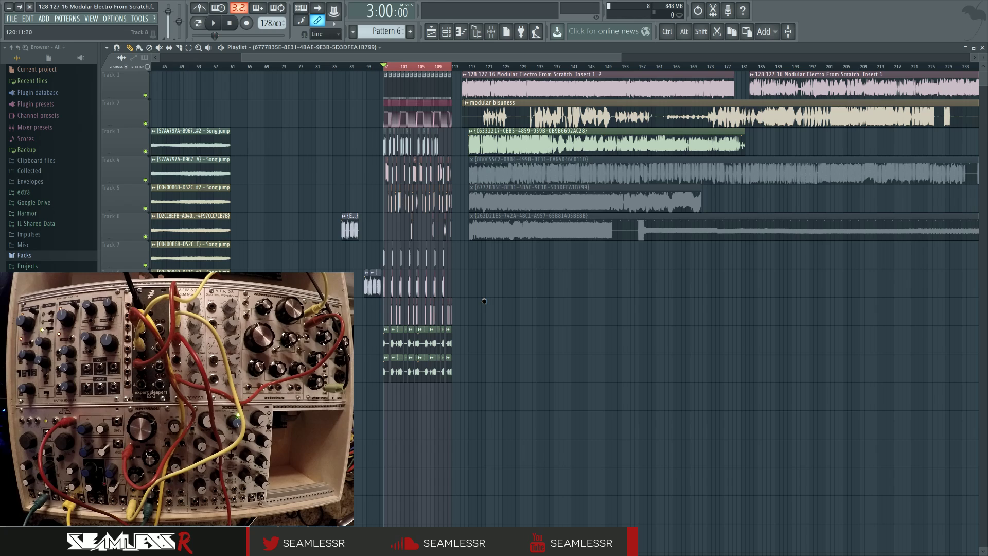
scroll(486, 297, "down", 4)
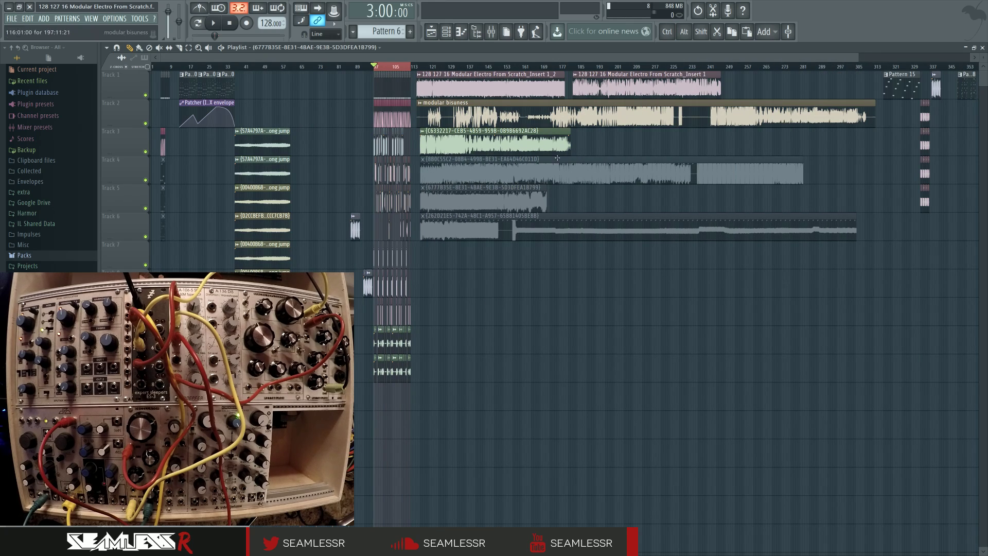
scroll(627, 271, "down", 1)
scroll(626, 271, "right", 3)
left_click_drag(912, 297, 511, 79)
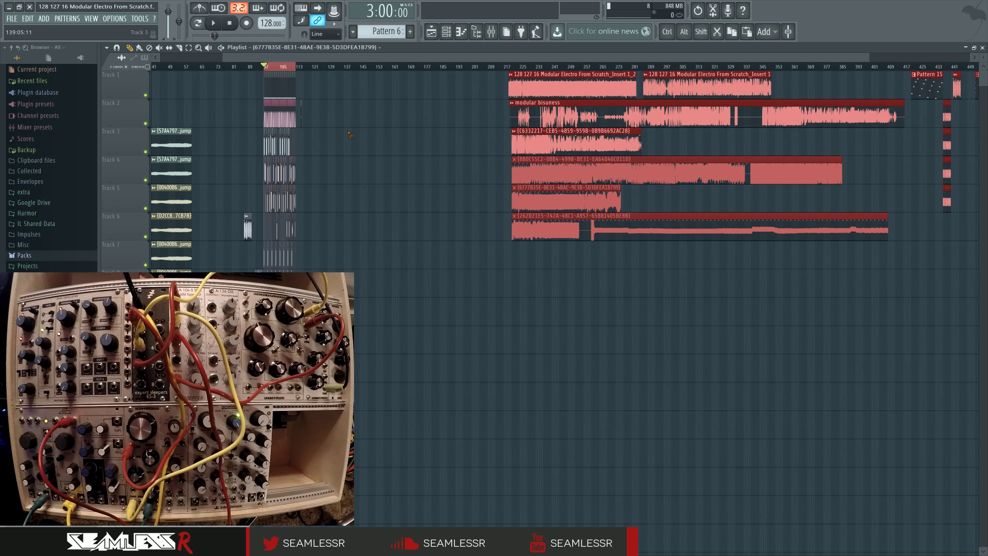
- Duplicate the pattern and automation clips on tracks 1 and 2 from bars 97 to 113 so the copy starts at bar 113
left_click(305, 117)
scroll(309, 118, "up", 8)
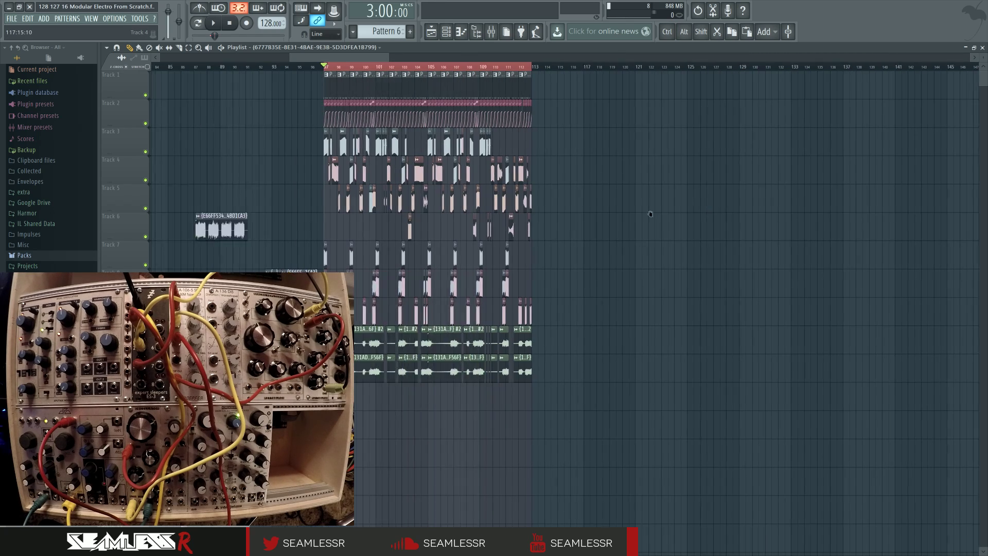
scroll(748, 227, "left", 4)
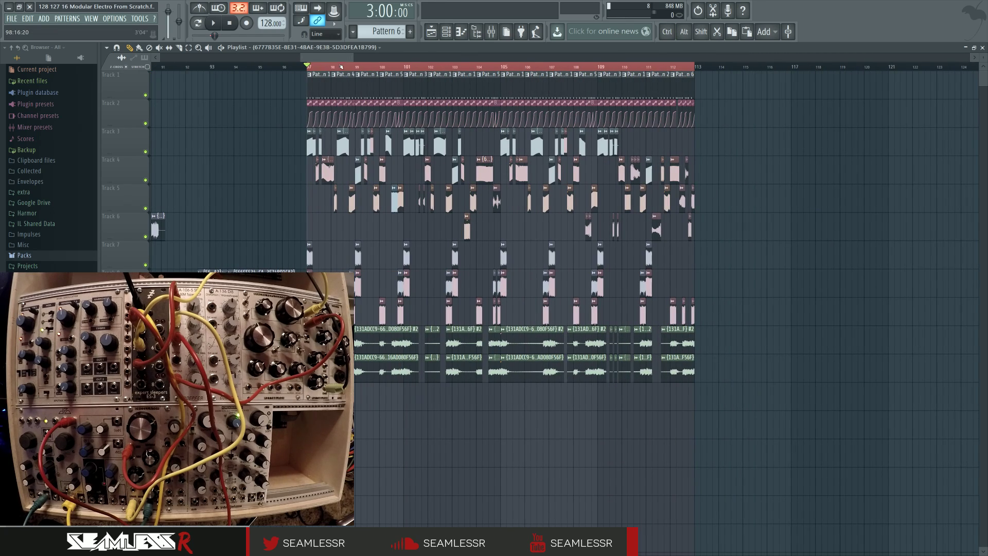
left_click_drag(295, 72, 723, 127)
key("ctrl+b")
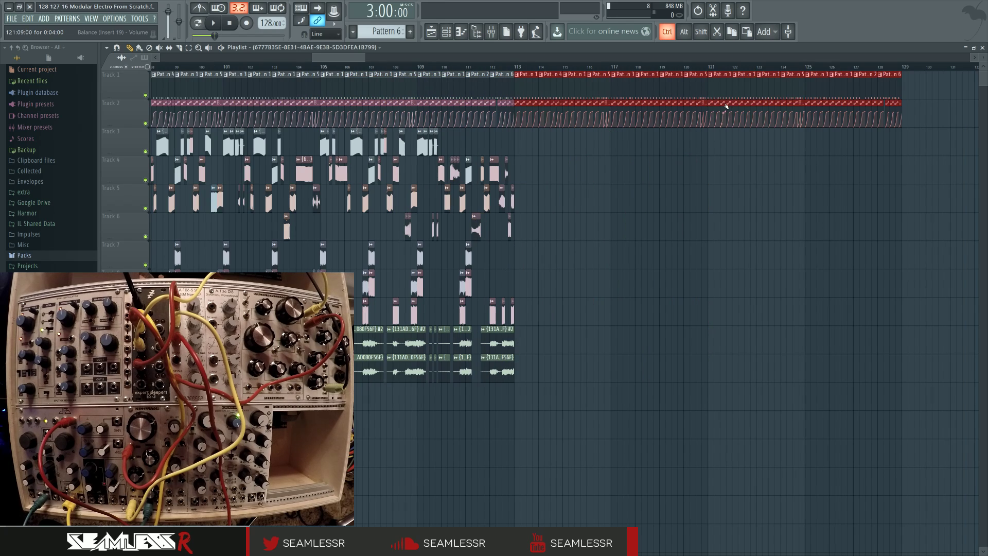
- Set the playlist time selection to bars 113 to 129 and play its opening while checking the mixer
left_click(598, 175)
left_click_drag(514, 67, 904, 69)
key("space")
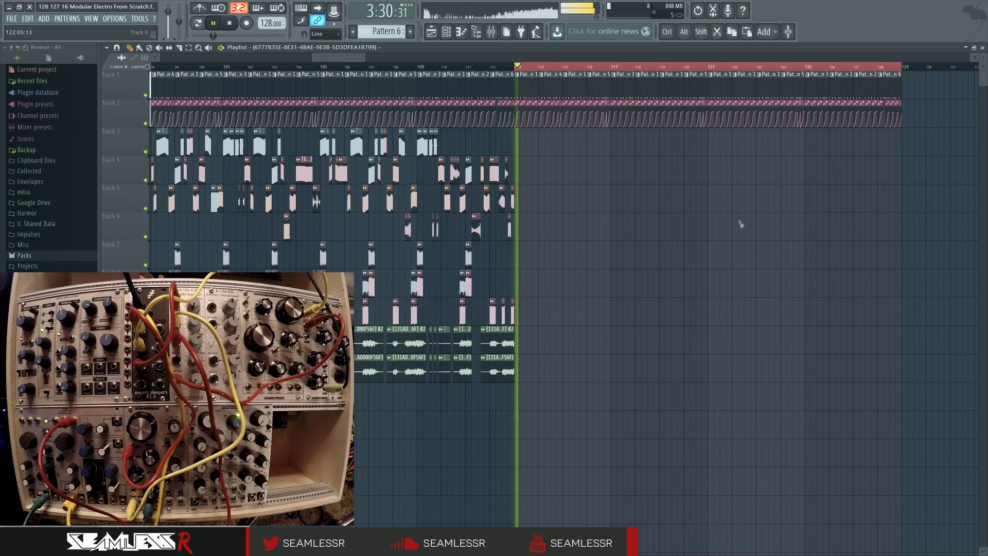
key("F9")
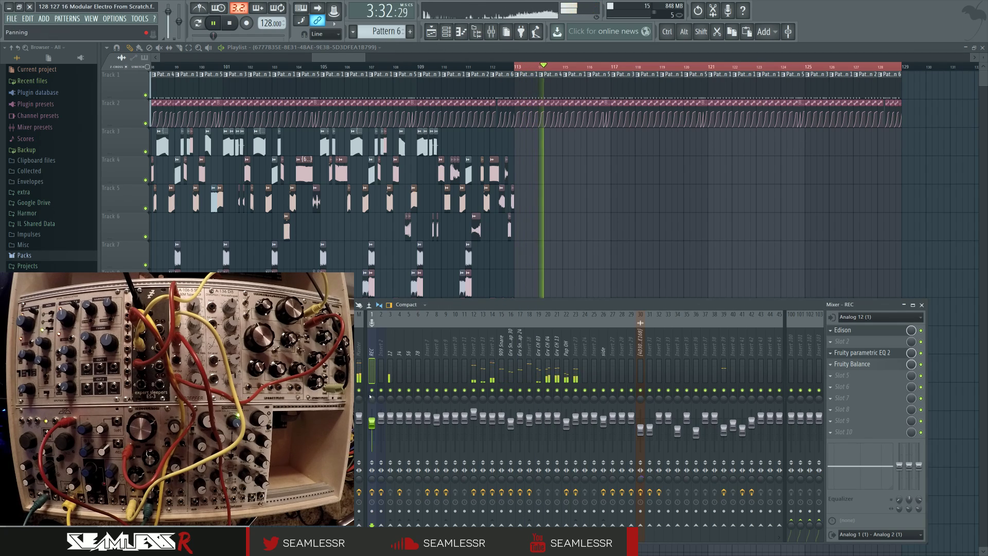
key("space")
key("F9")
- Open the MIDI Out channel's piano roll and switch to the empty Pattern 16
scroll(661, 243, "left", 3)
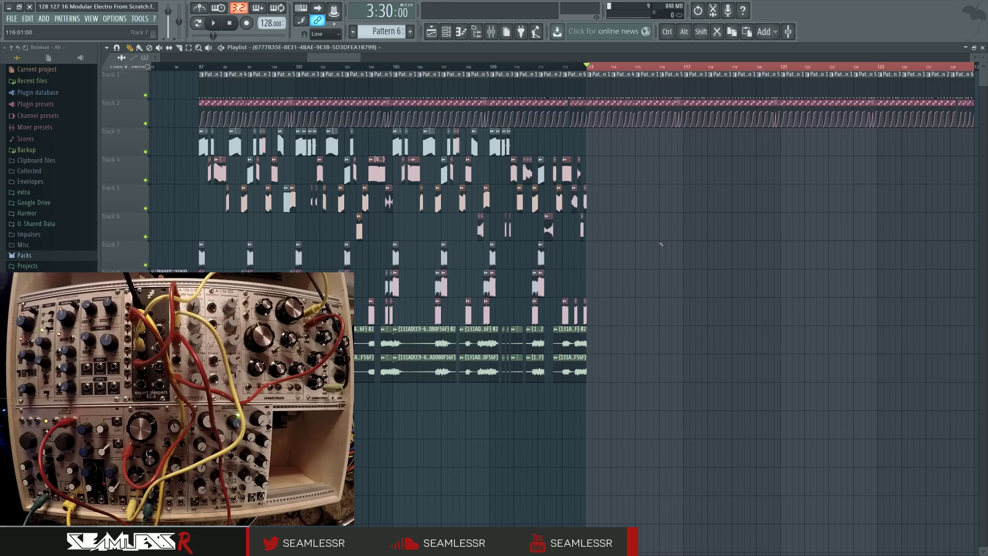
scroll(661, 244, "left", 5)
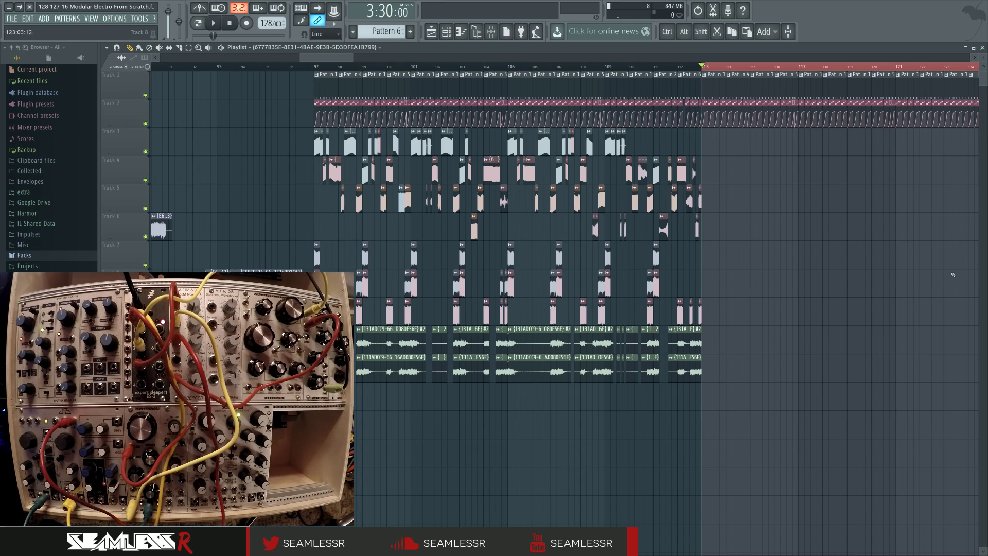
left_click_drag(834, 232, 547, 242)
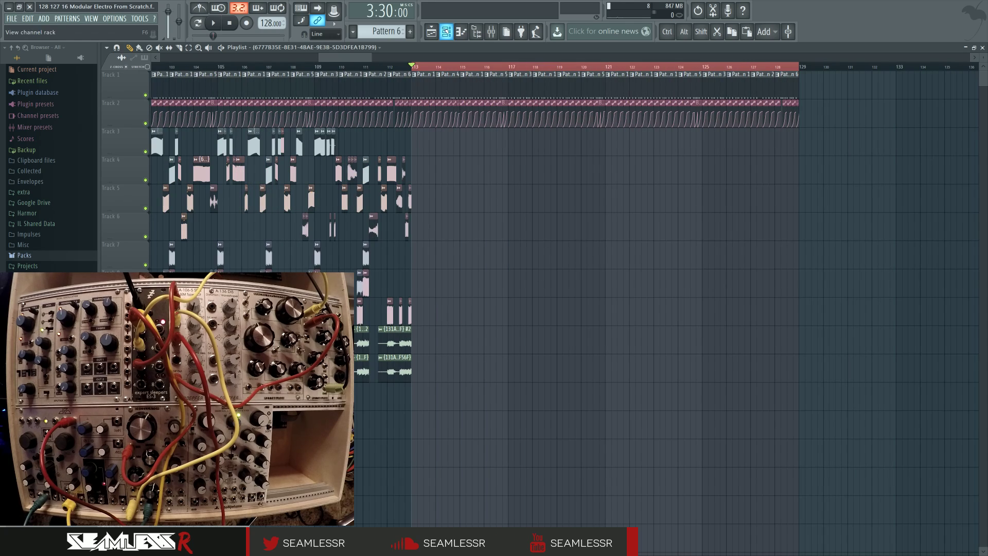
left_click(446, 32)
right_click(564, 146)
left_click(591, 154)
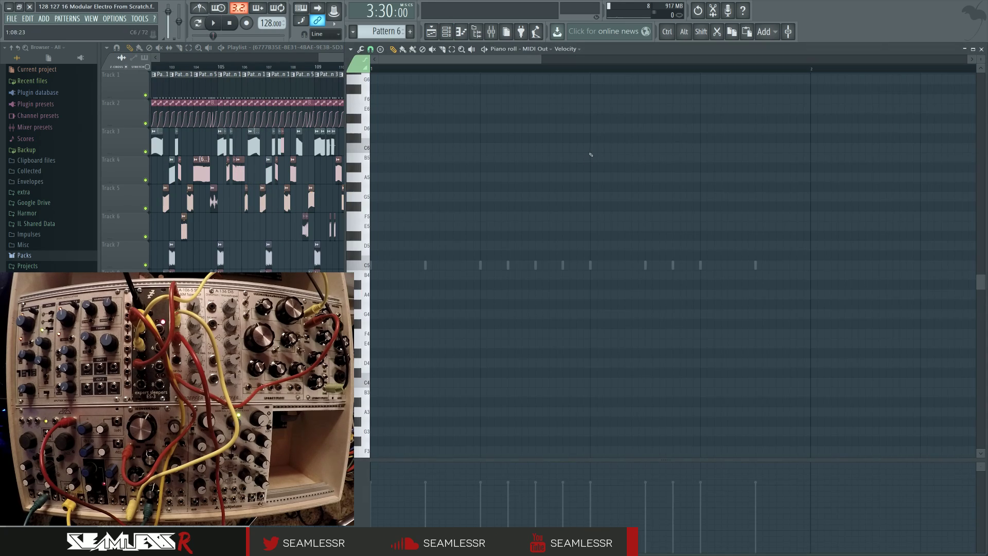
left_click(399, 31)
left_click(489, 50)
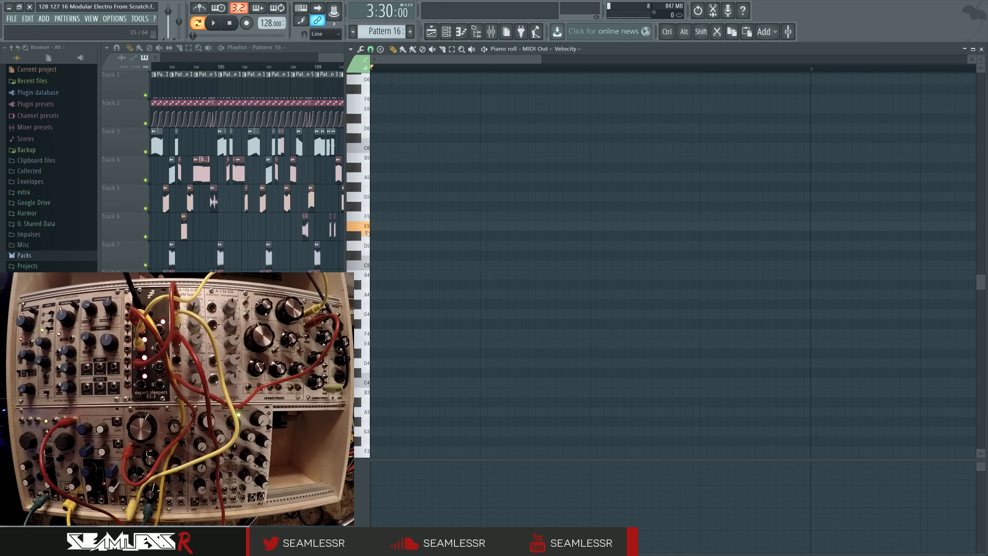
- Change the piano roll snap and place B5 notes 0:01:18 long on steps 1, 4 and 7 of bar 1
scroll(375, 154, "up", 2)
scroll(375, 136, "up", 3)
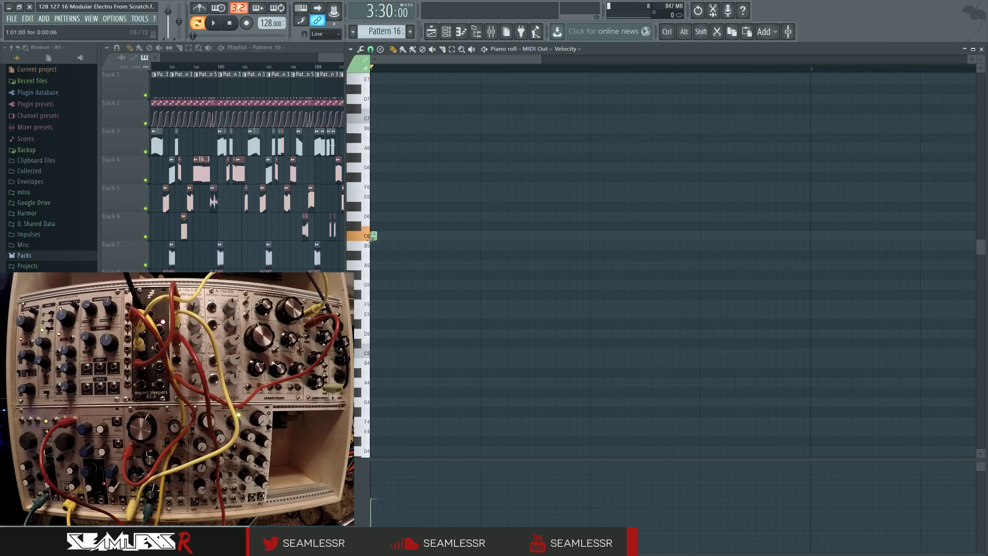
scroll(423, 266, "down", 3, "ctrl")
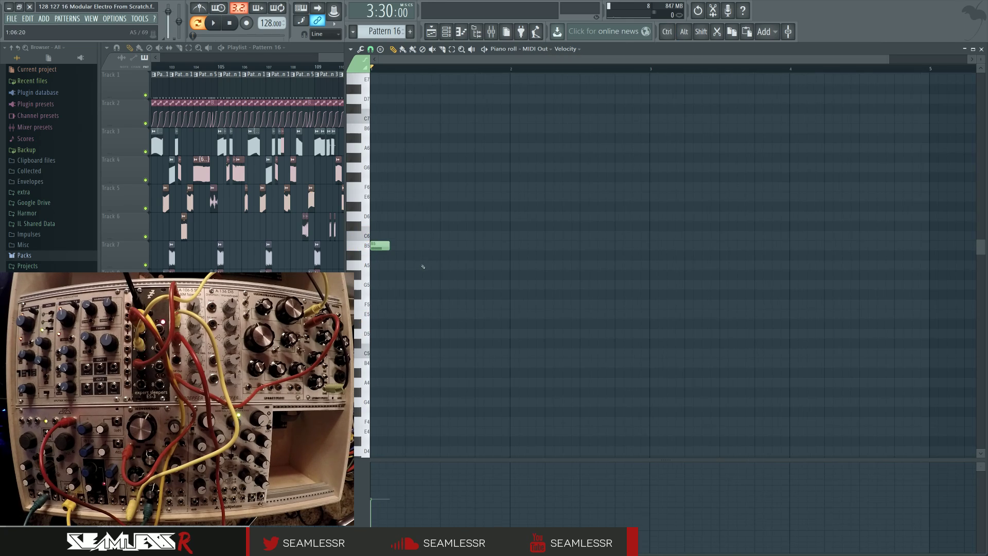
left_click(371, 50)
left_click(382, 128)
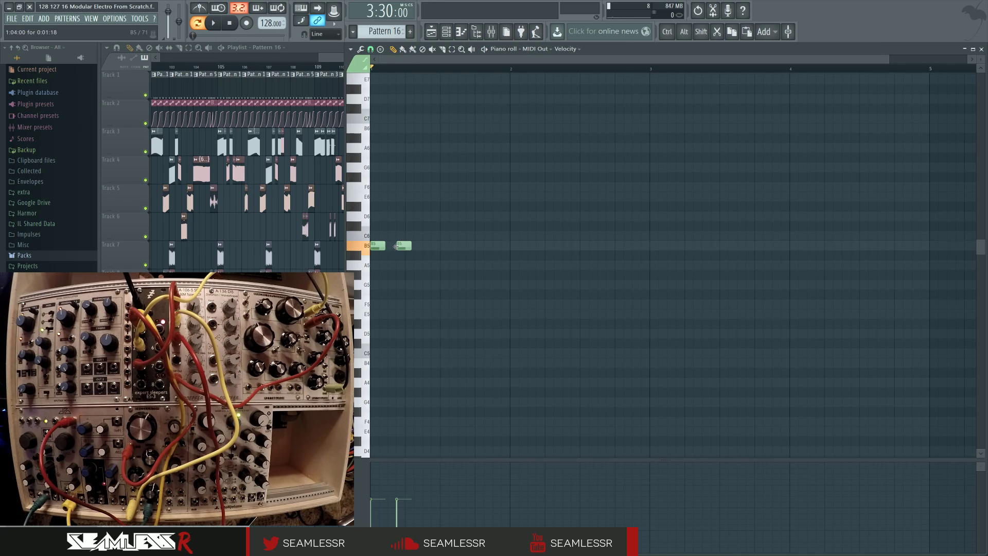
key("space")
key("space")
scroll(461, 254, "down", 1)
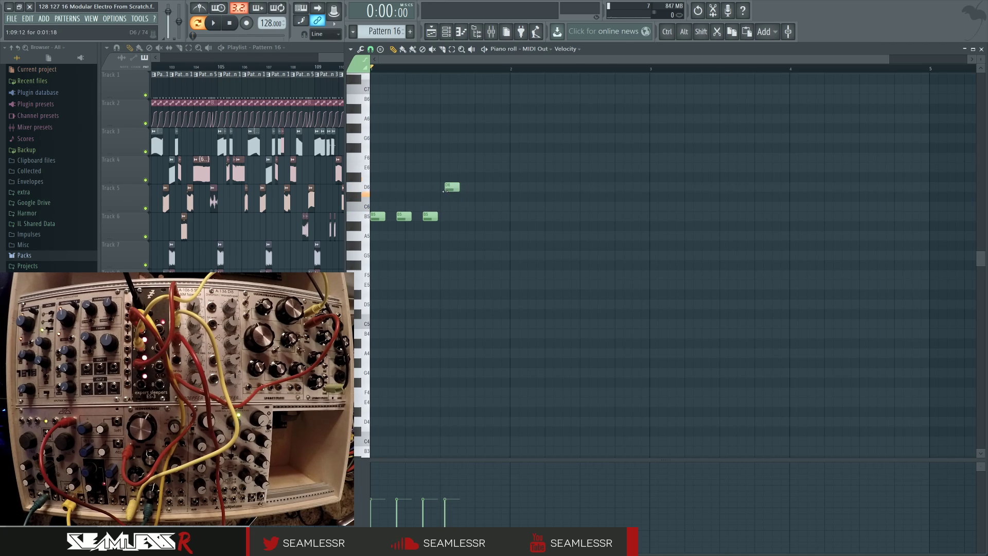
- Place D6 notes on steps 9, 12 and 15 of bar 1 while the pattern plays
left_click_drag(446, 190, 441, 190)
key("space")
left_click(468, 187)
left_click(494, 187)
- Place E6 notes on steps 1, 4, 7, 10, 13 and 15 of bar 2, auditioning the pattern along the way
left_click(510, 168)
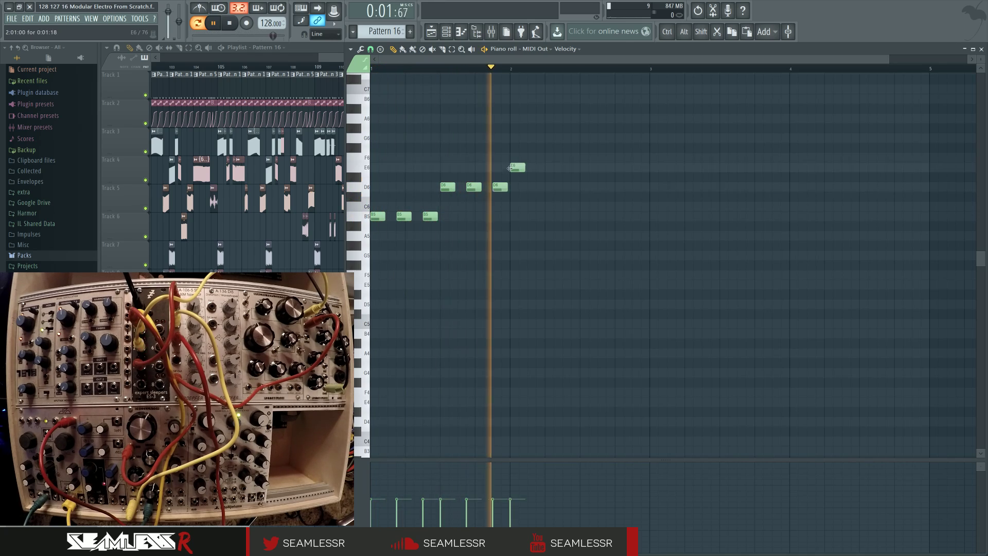
left_click(539, 167)
left_click(565, 168)
key("space")
key("space")
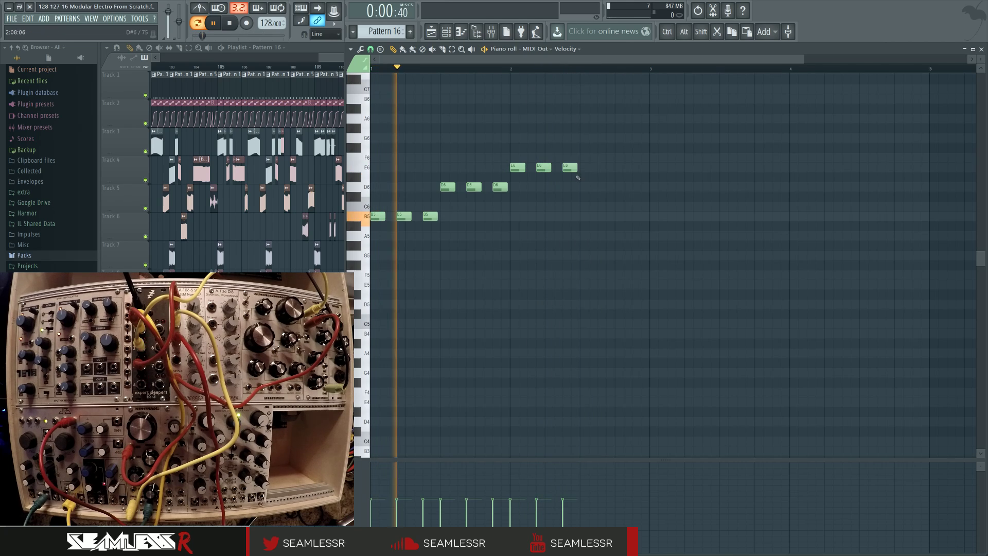
left_click(593, 168)
left_click(619, 168)
scroll(584, 219, "up", 1)
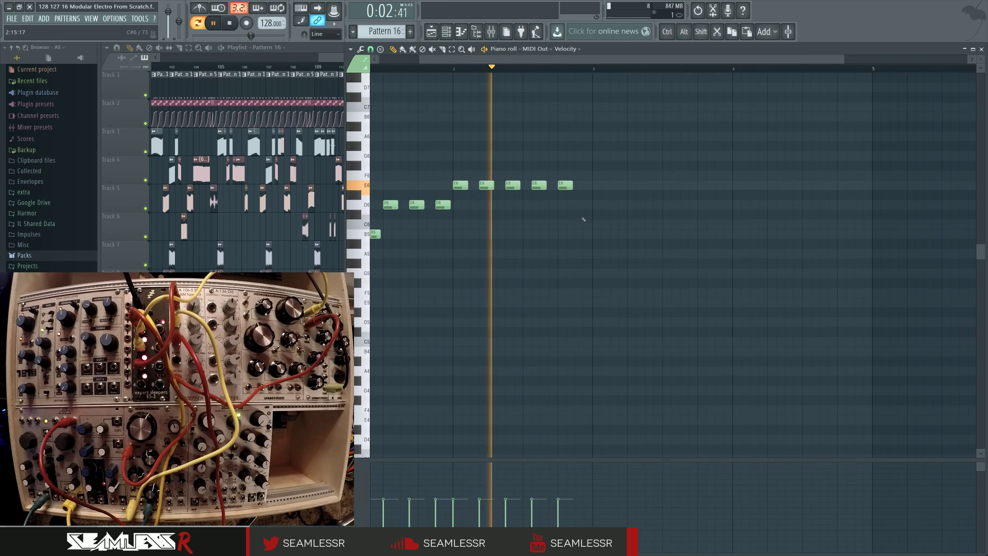
left_click(583, 185)
- Fill bar 3 with three G6, two F#6 and one A6 note, and bar 4 with five E6 notes three steps apart
left_click(600, 155)
left_click(626, 155)
key("space")
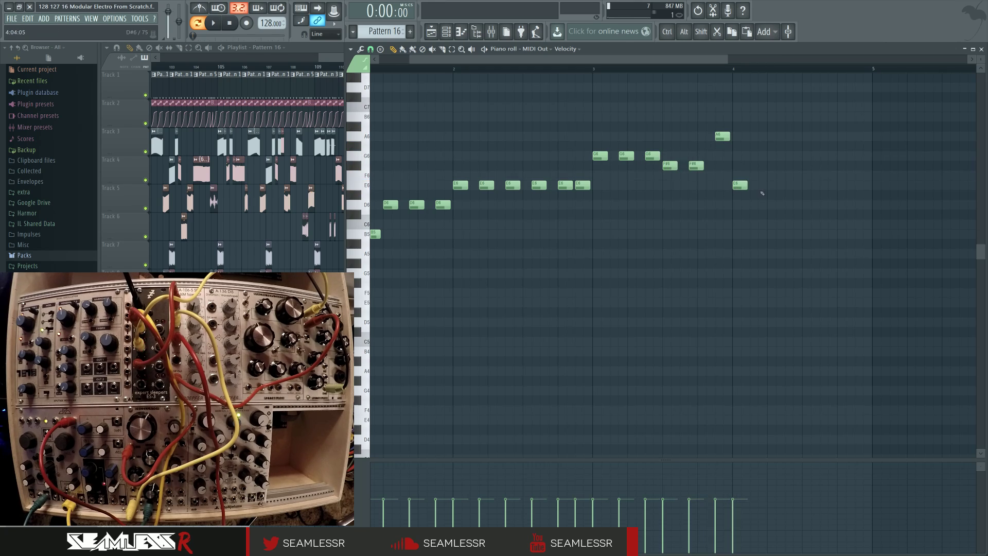
left_click(817, 185)
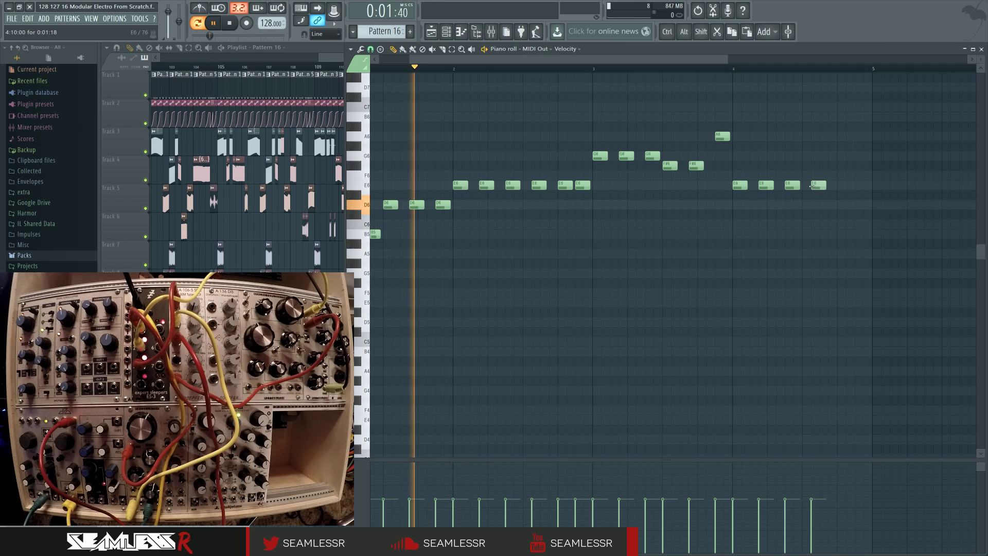
left_click(844, 185)
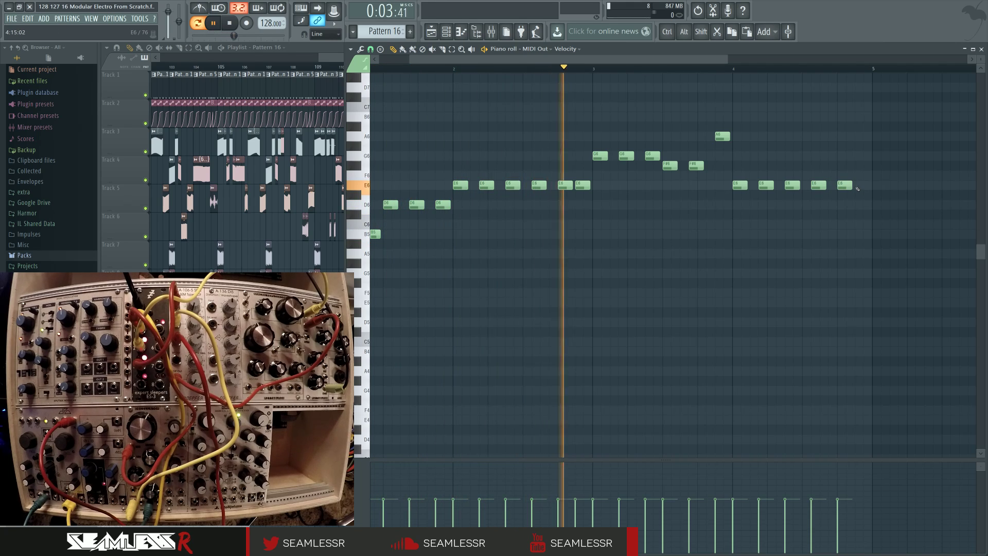
- Rework the D6 notes in bar 1 onto steps 10, 13 and a shortened 16, and add a short E6 at the end of bar 4
scroll(462, 239, "left", 2)
right_click(448, 208)
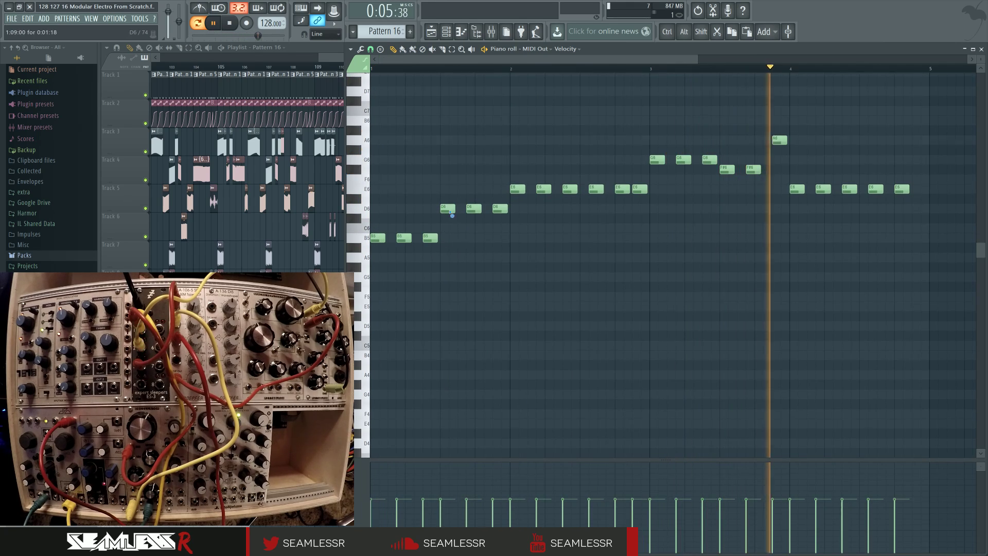
left_click_drag(474, 208, 450, 211)
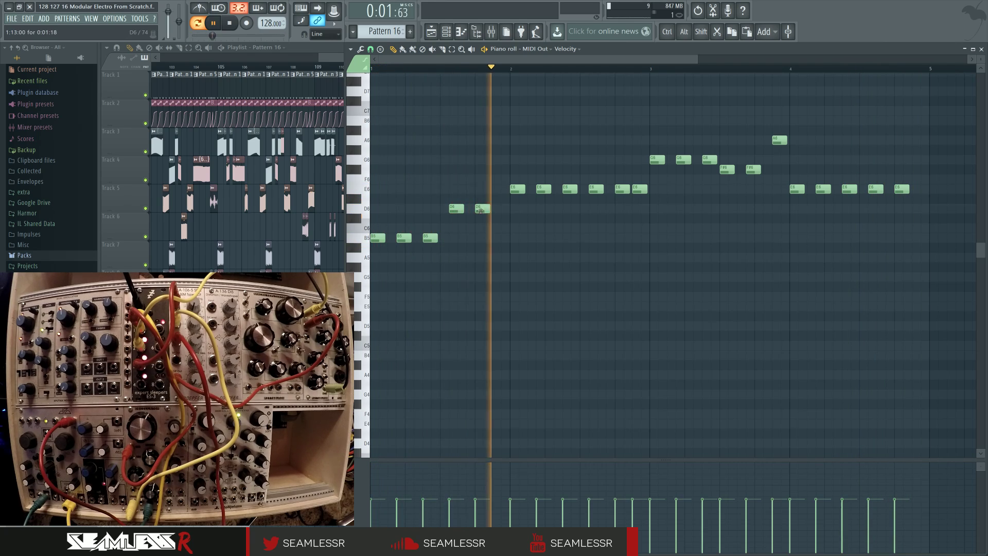
left_click(498, 209)
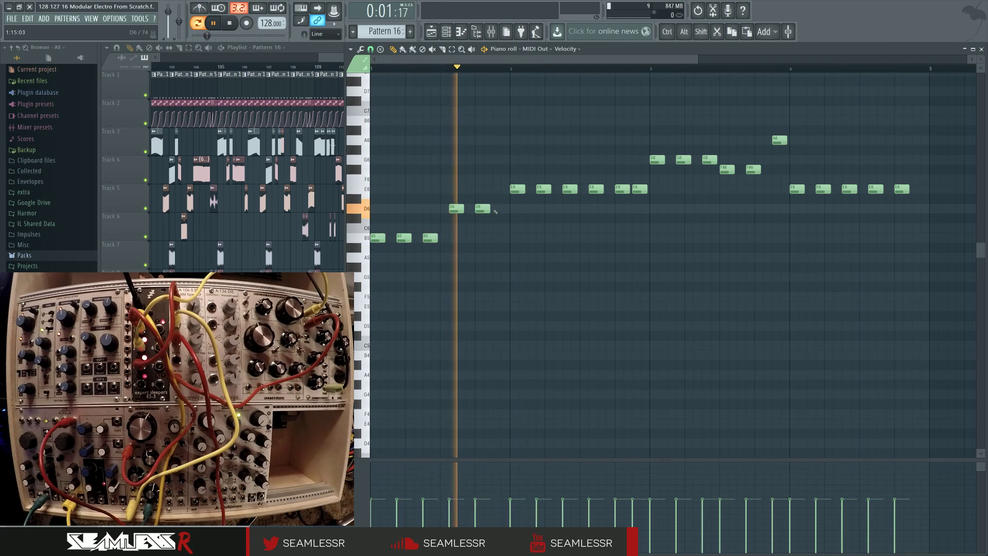
right_click(500, 209)
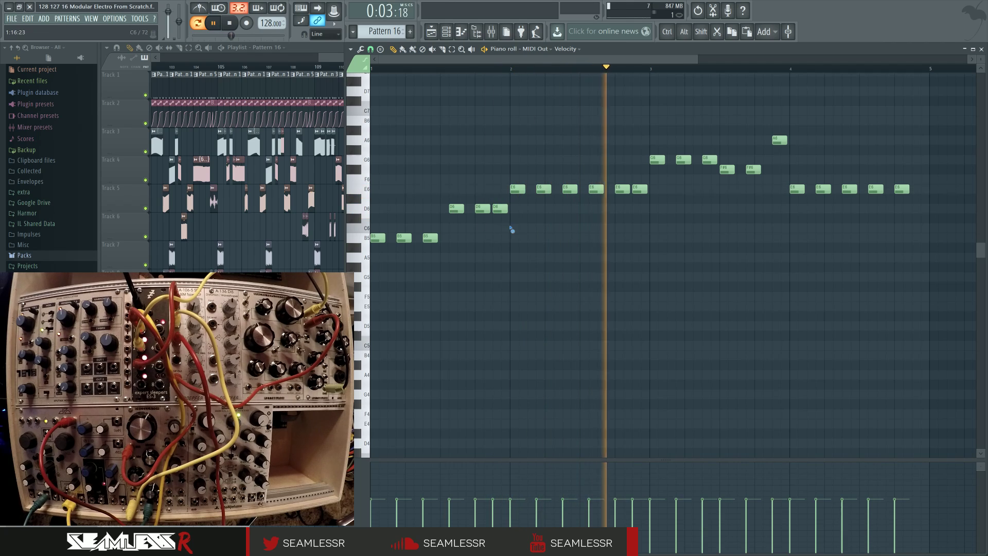
left_click(504, 209)
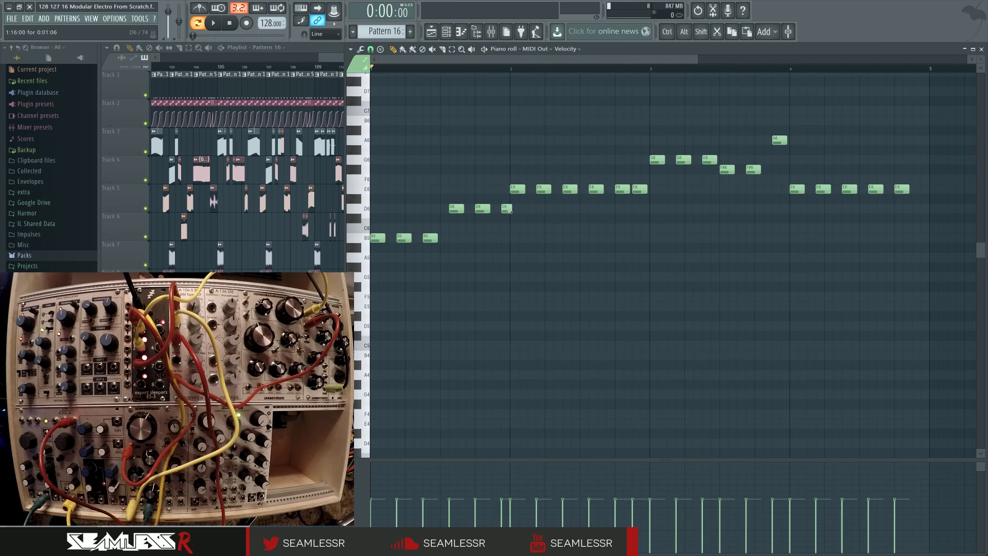
left_click_drag(512, 210, 507, 210)
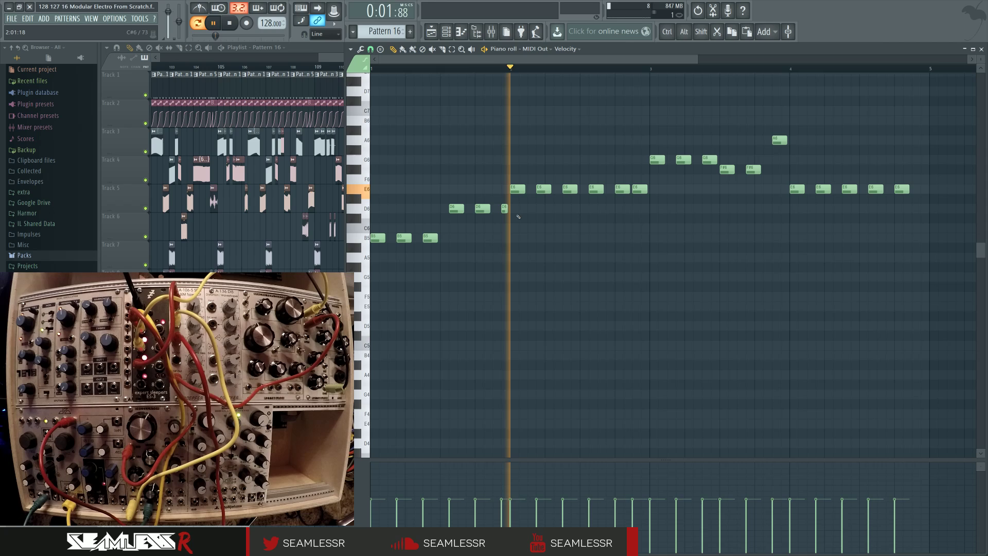
scroll(664, 229, "up", 2)
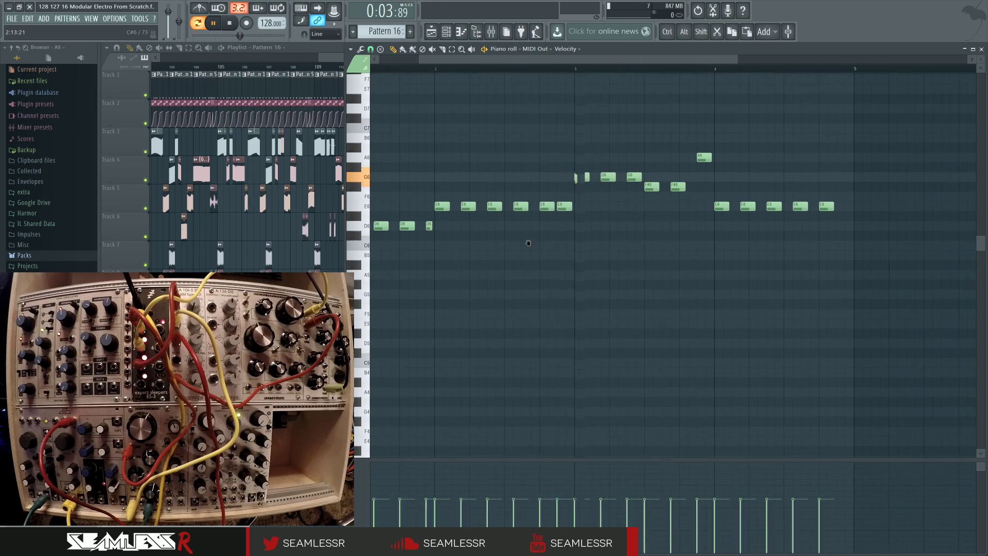
scroll(721, 241, "right", 1)
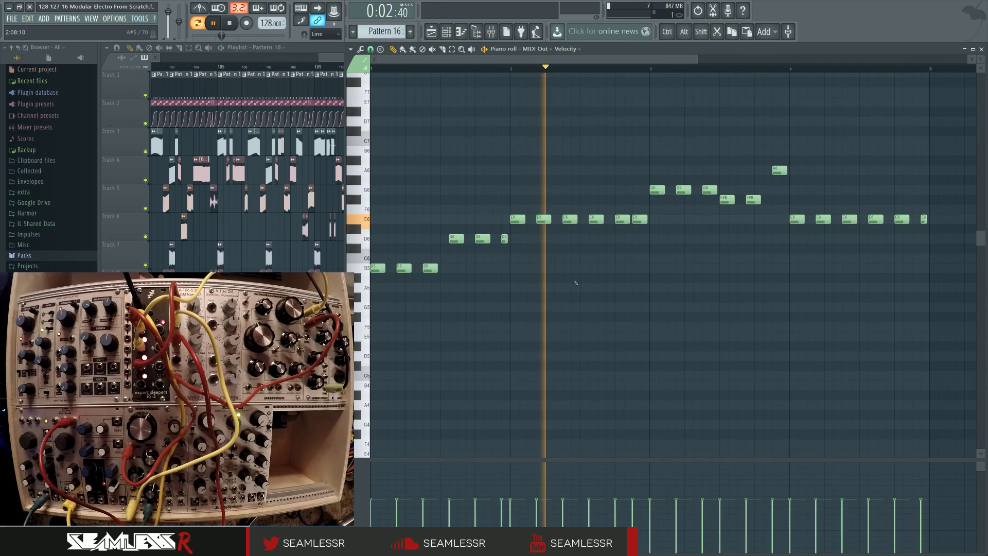
- Raise the three B5 notes at the start of bar 1 to B6, auditioning the pattern along the way
scroll(560, 285, "up", 1)
left_click_drag(491, 289, 369, 271)
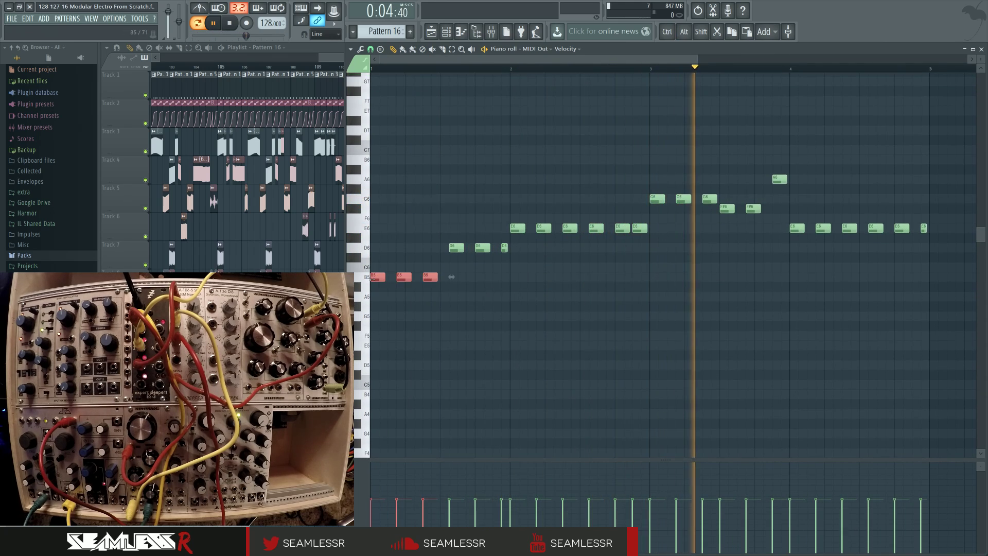
key("shift+Up")
key("space")
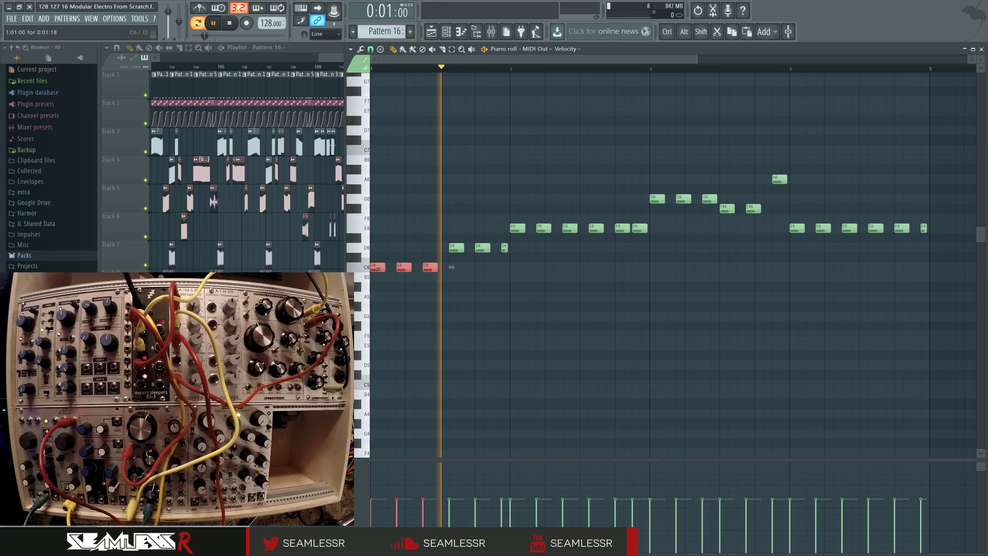
left_click_drag(375, 267, 372, 156)
key("space")
key("space")
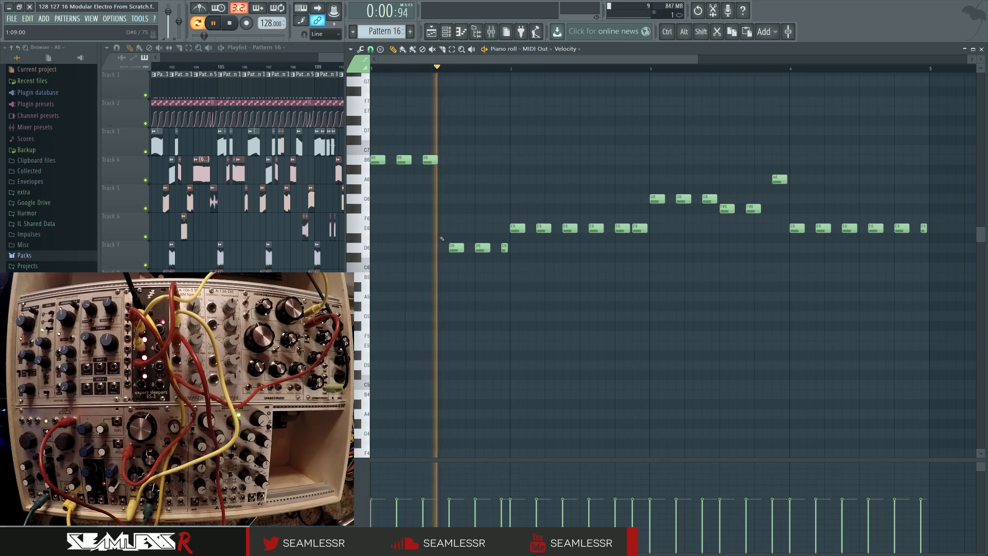
left_click_drag(443, 240, 510, 252)
left_click(512, 254)
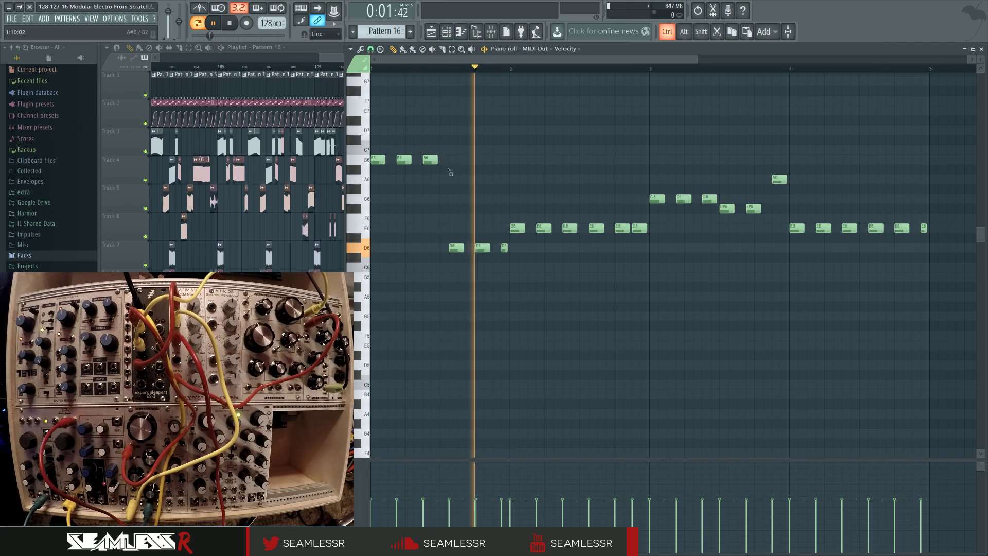
- Lower the three opening notes of bar 1 to A6 and raise the three D6 notes after them to G6
left_click_drag(451, 170, 373, 154)
key("shift+Down")
key("shift+Down")
key("space")
key("space")
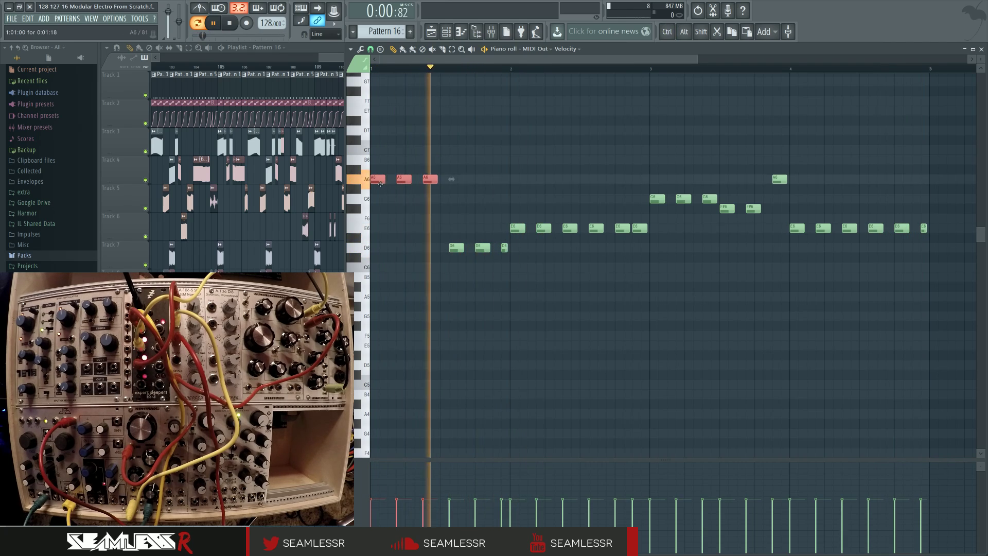
key("space")
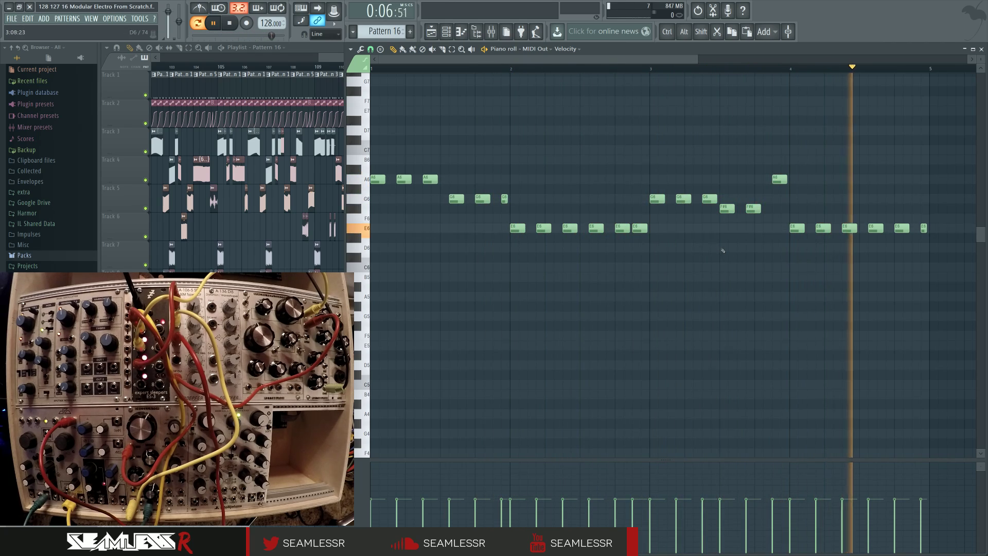
- Duplicate the whole four-bar melody into bars 5 to 8, one octave lower
left_click_drag(694, 259, 635, 262)
scroll(634, 262, "down", 2)
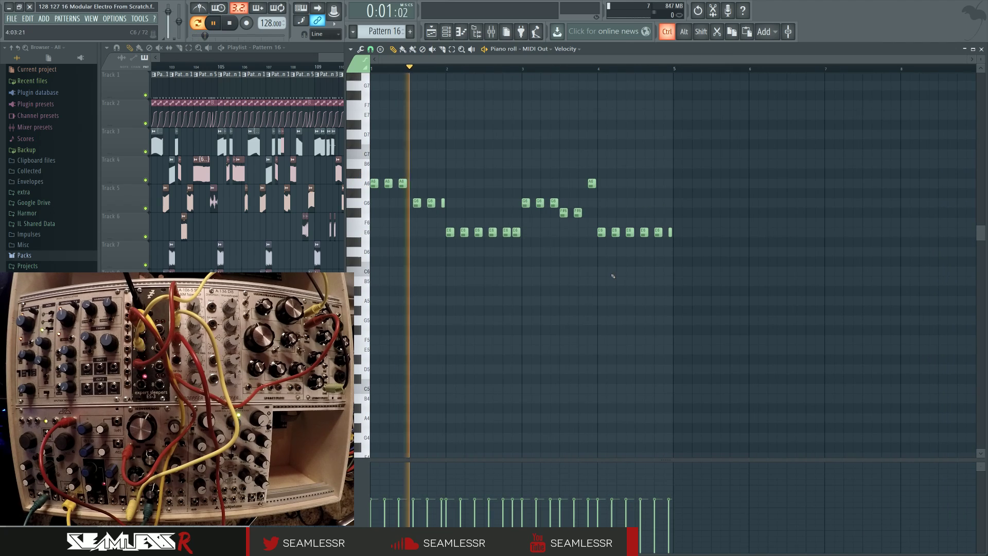
key("ctrl+a")
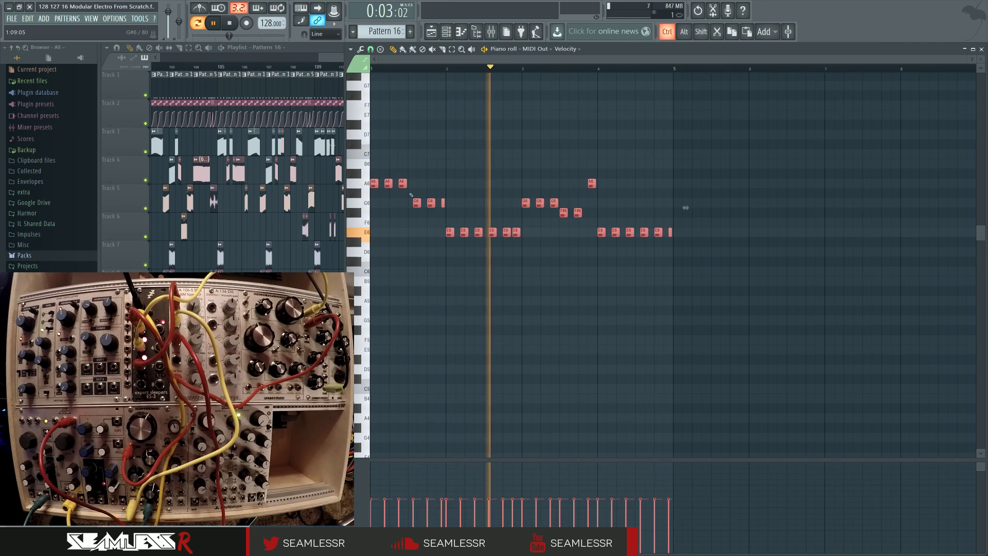
left_click_drag(369, 184, 678, 316)
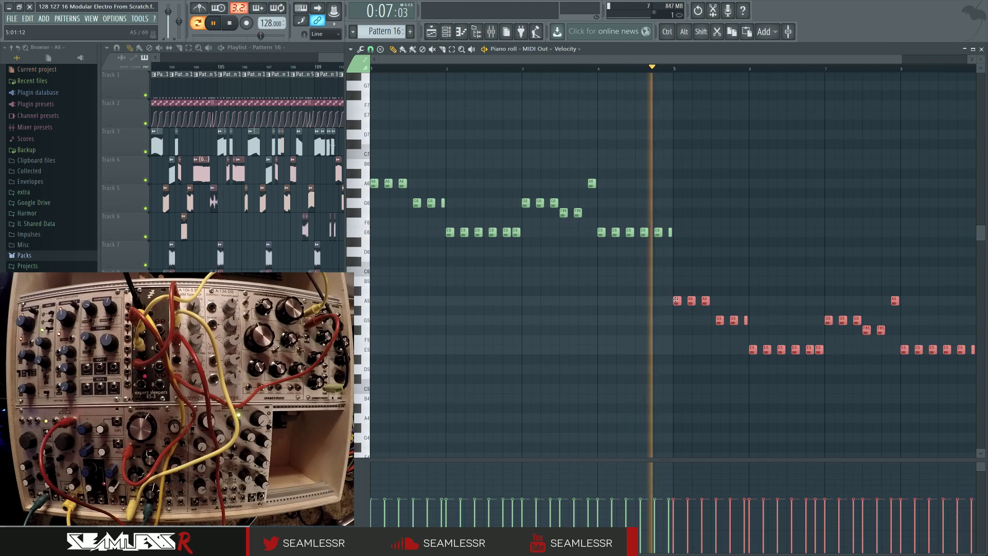
scroll(520, 324, "right", 3)
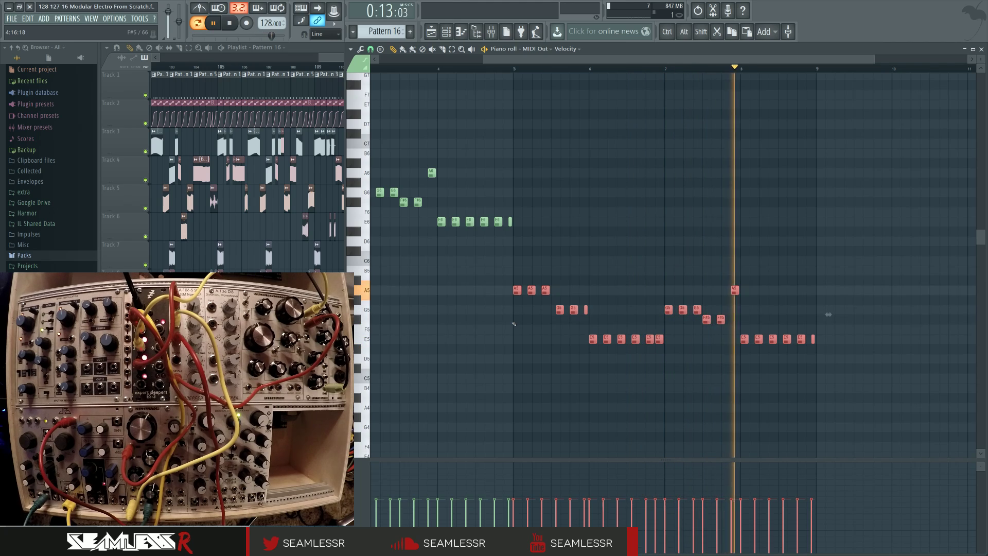
- Deselect the copied notes and raise the velocity of all notes in the eight bars to about 80%
left_click(512, 324)
scroll(511, 324, "left", 2)
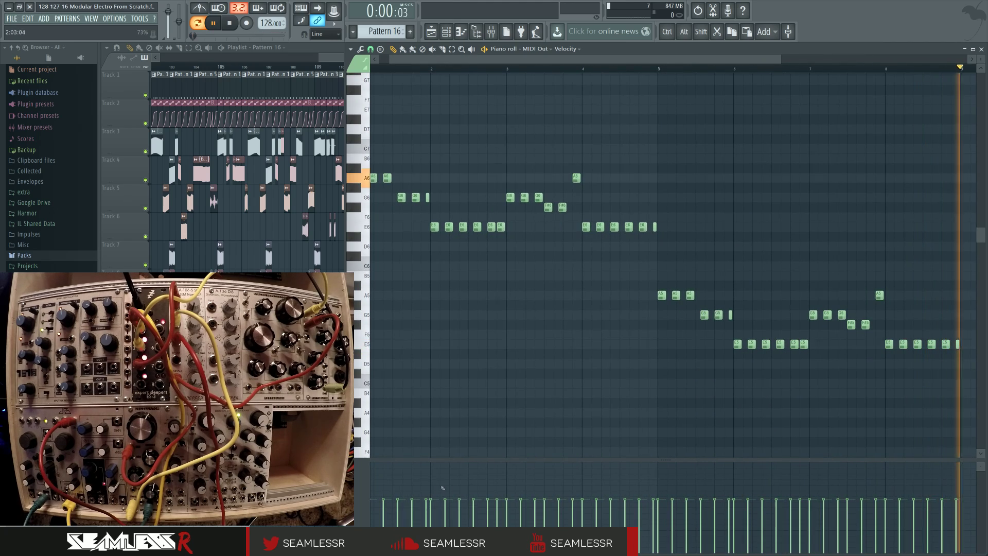
scroll(452, 403, "down", 2)
left_click_drag(372, 483, 772, 482)
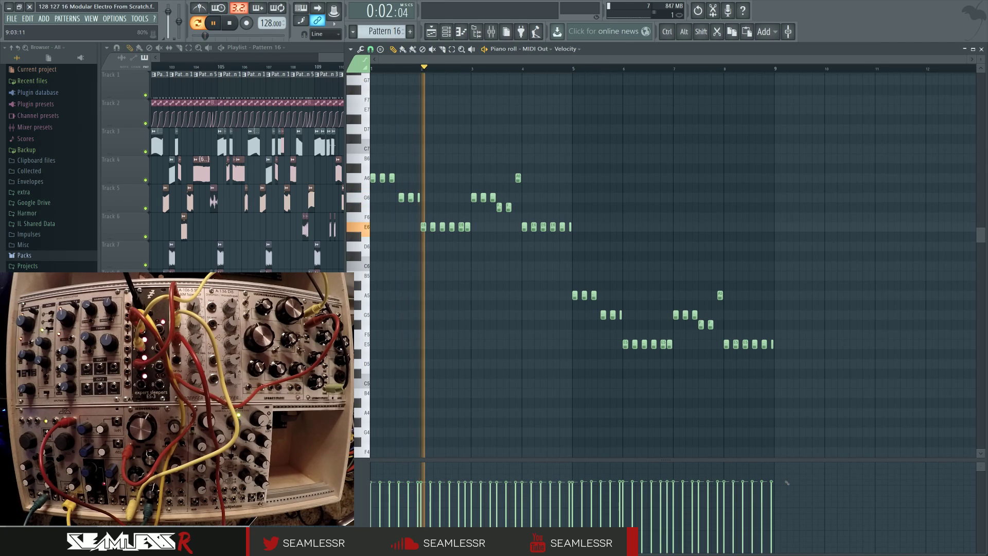
- Play the eight-bar melody repeatedly to check how it sounds on the modular synth
key("space")
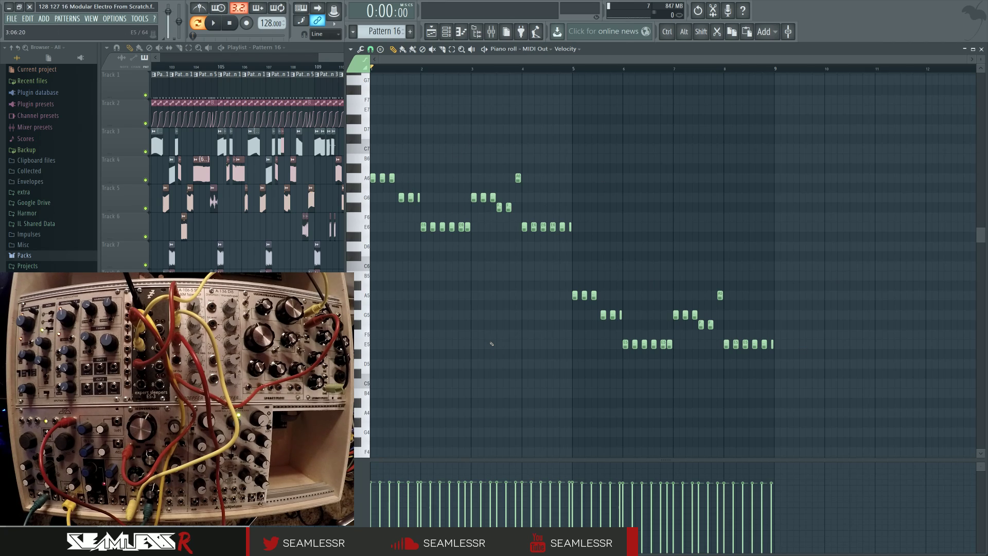
key("space")
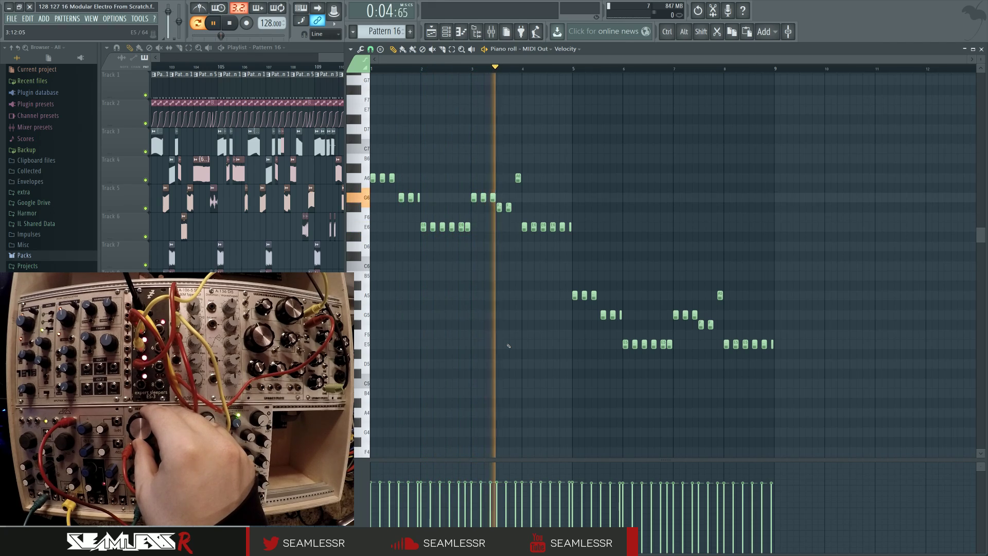
key("space")
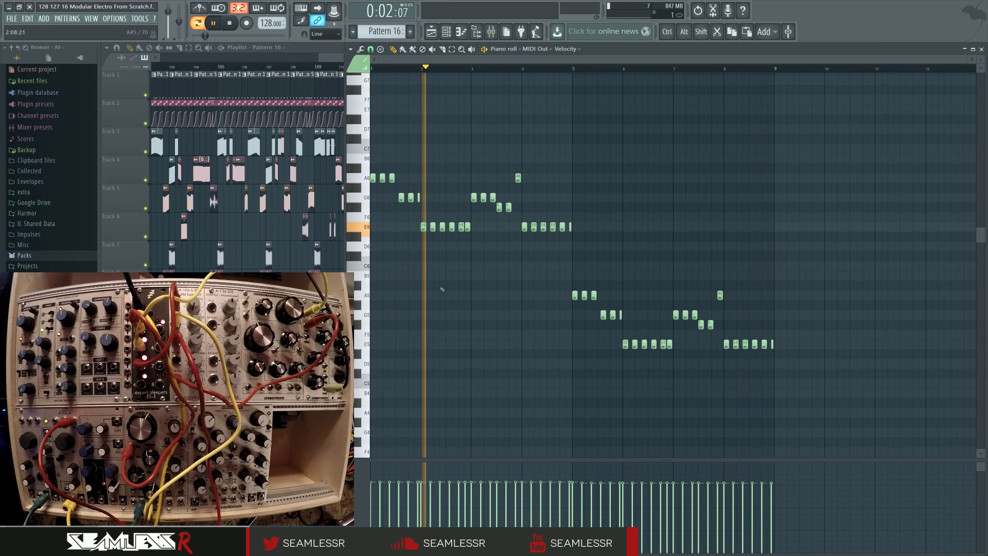
scroll(431, 315, "up", 3)
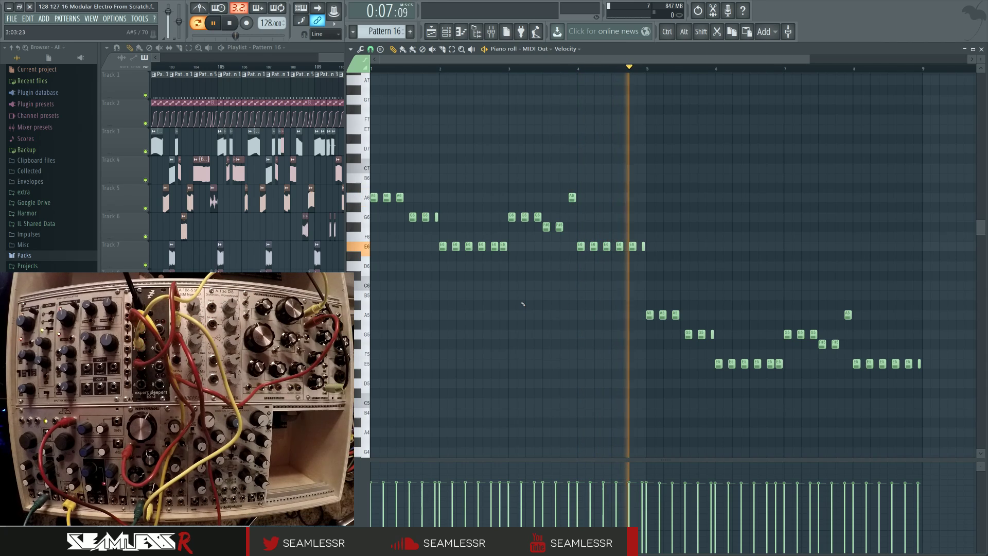
key("space")
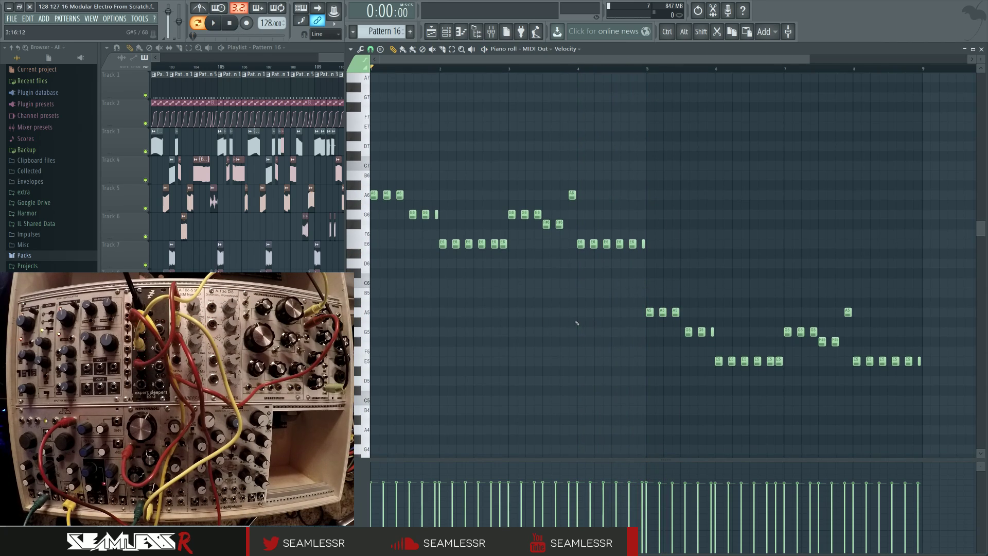
scroll(577, 309, "down", 1)
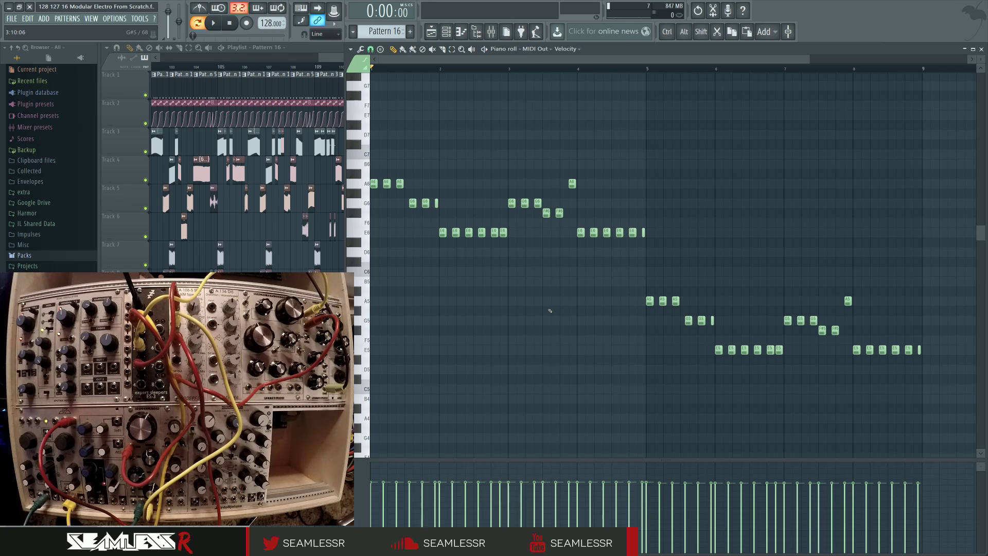
scroll(430, 284, "up", 1)
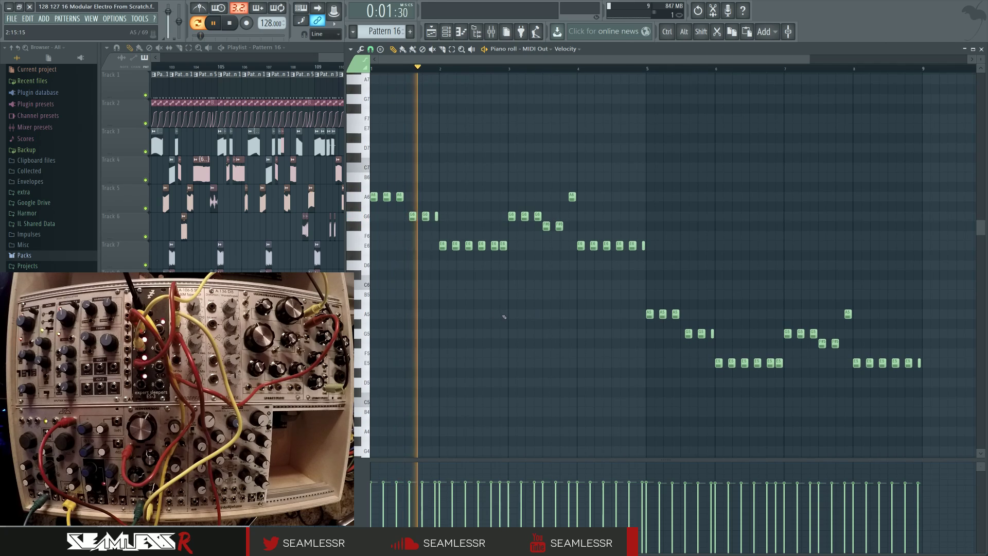
key("space")
key("space")
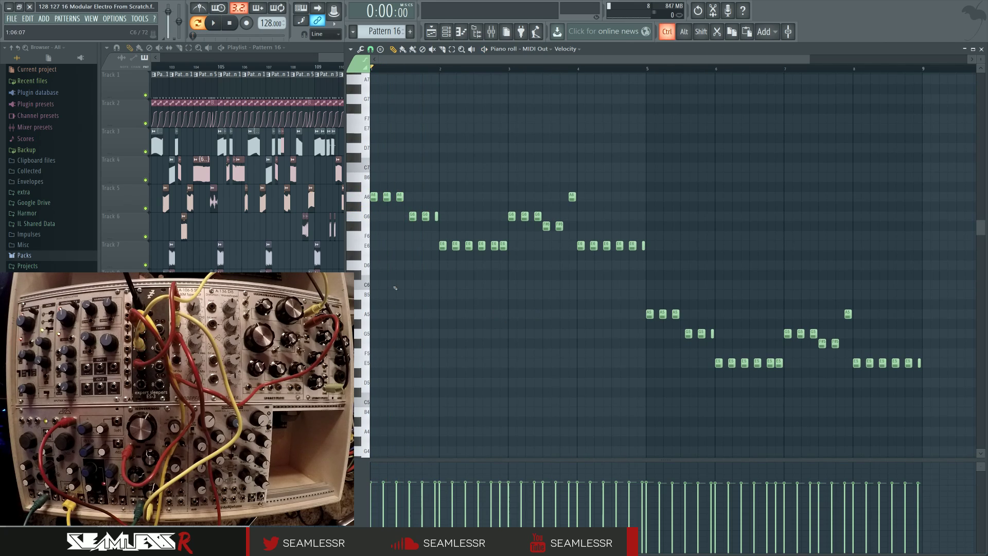
- Apply the Articulate tool to lengthen every note up to the start of the next one, and audition the melody
scroll(395, 287, "up", 3, "ctrl")
scroll(506, 300, "up", 1)
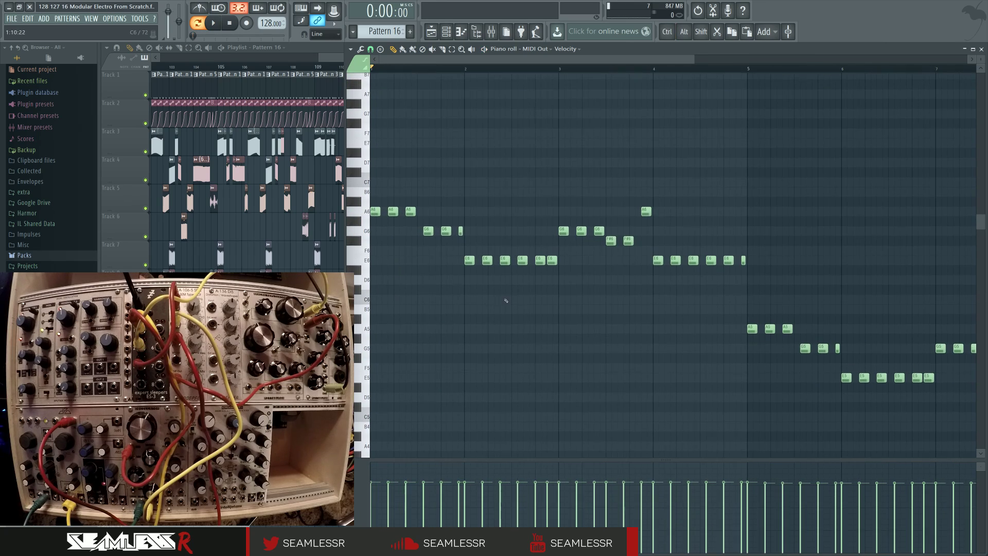
scroll(407, 280, "up", 2, "ctrl")
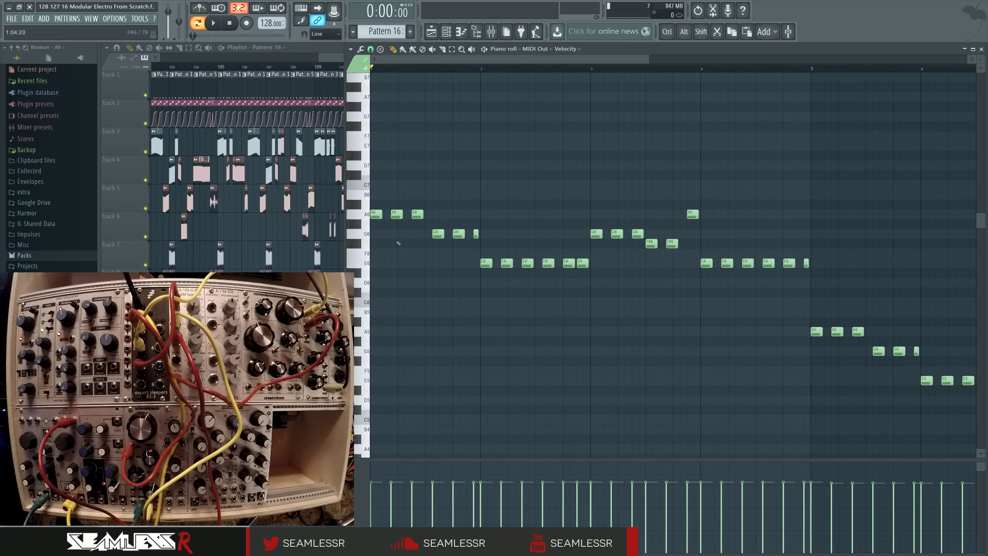
scroll(396, 250, "down", 3, "ctrl")
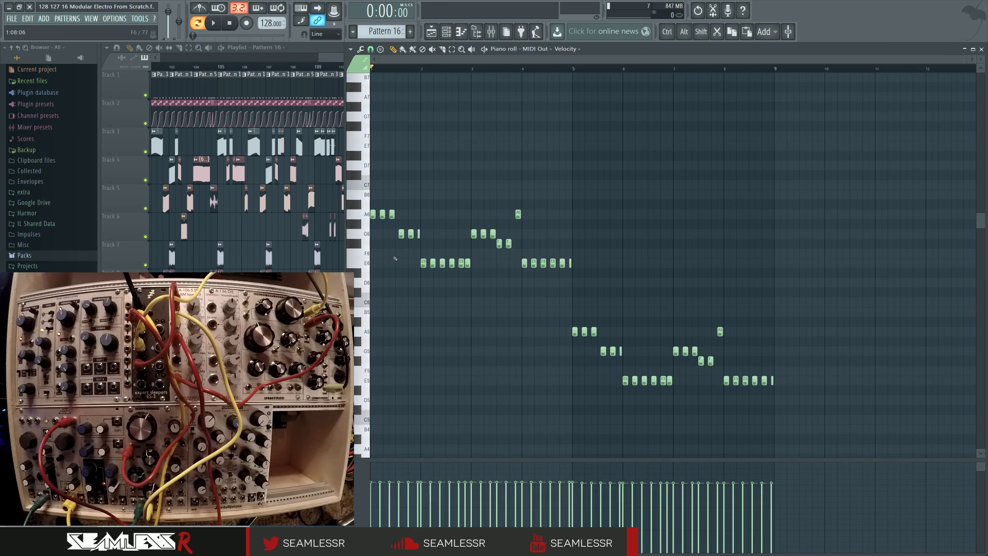
key("alt+a")
left_click(531, 333)
key("space")
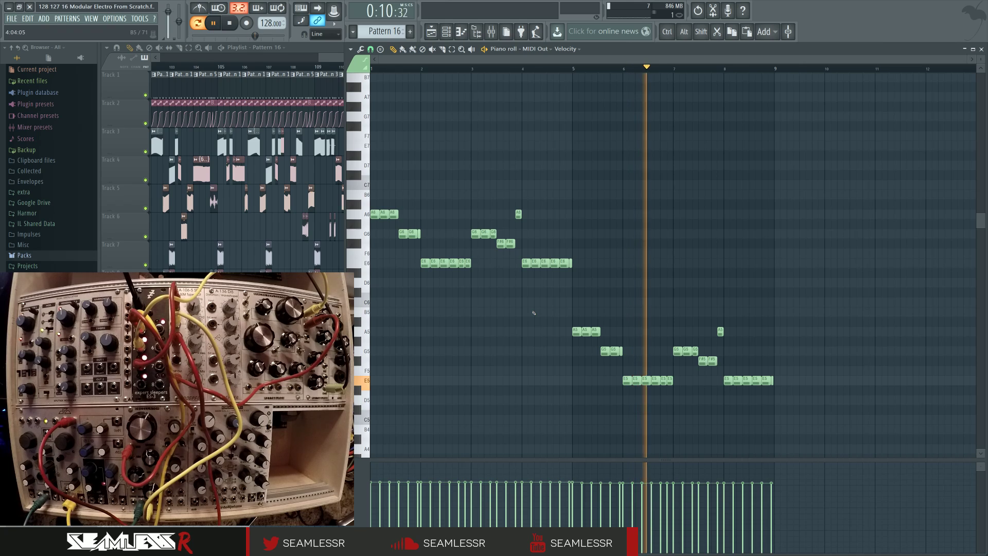
- Raise the last two E5 notes of bar 6 to F#5 and the two F#5 notes of bar 7 to A5
scroll(670, 404, "up", 2)
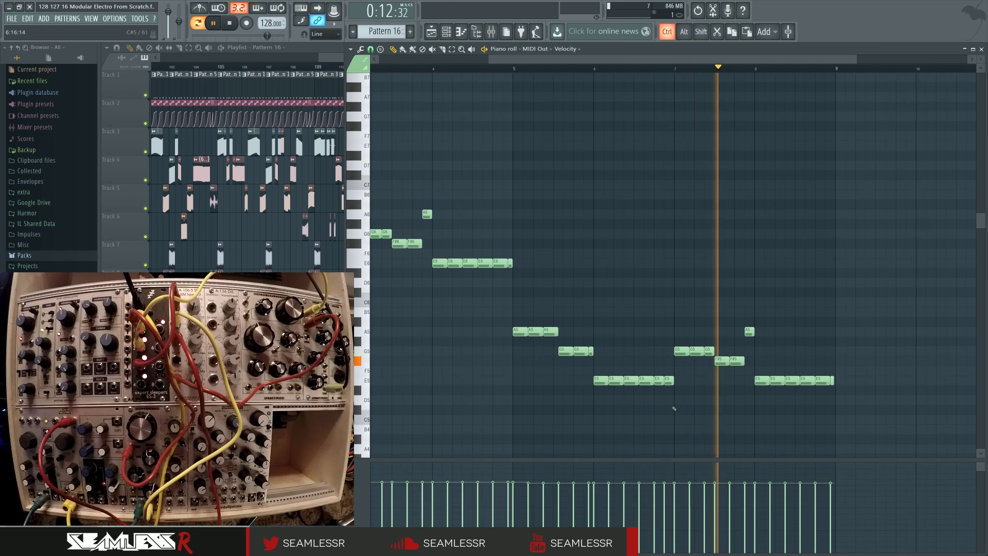
left_click_drag(684, 379, 655, 383)
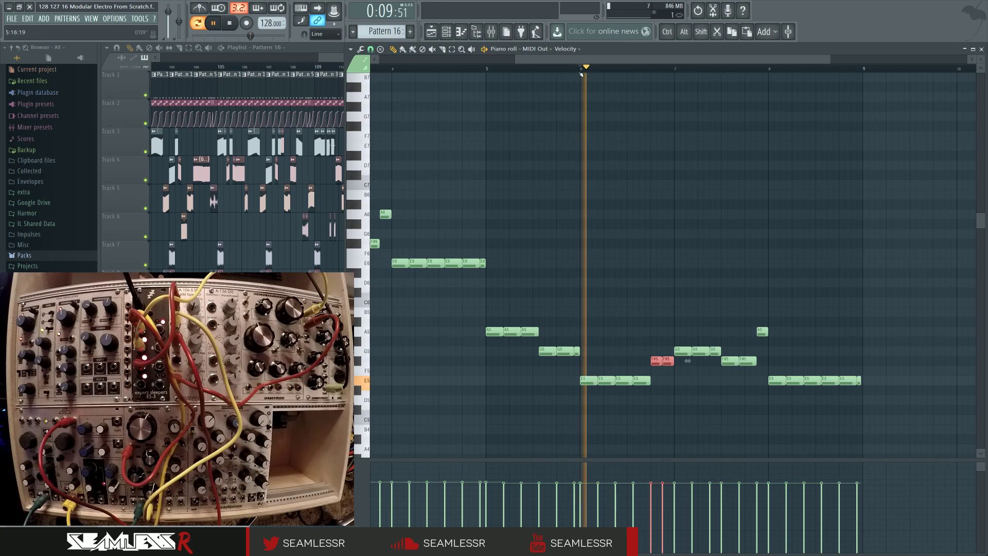
left_click_drag(759, 364, 730, 331)
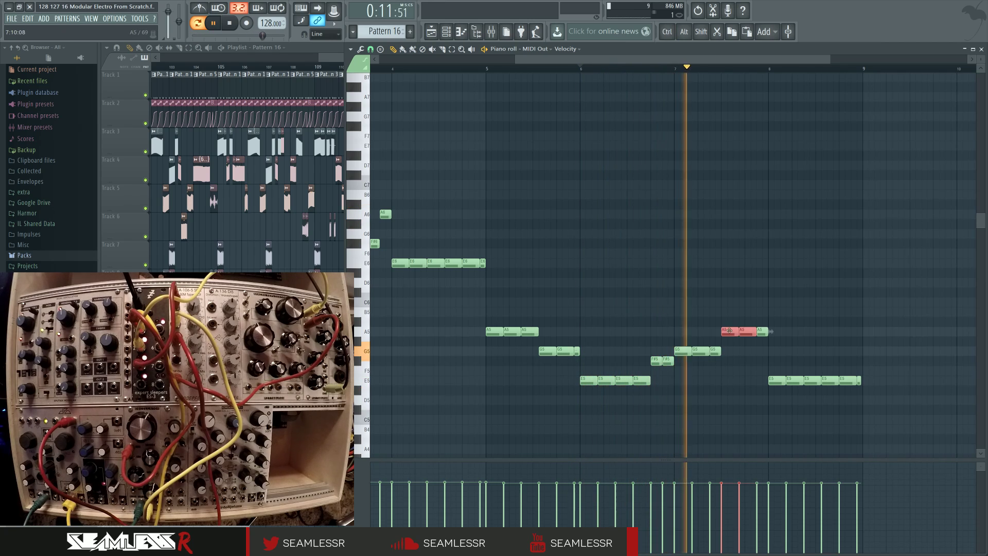
left_click(706, 401)
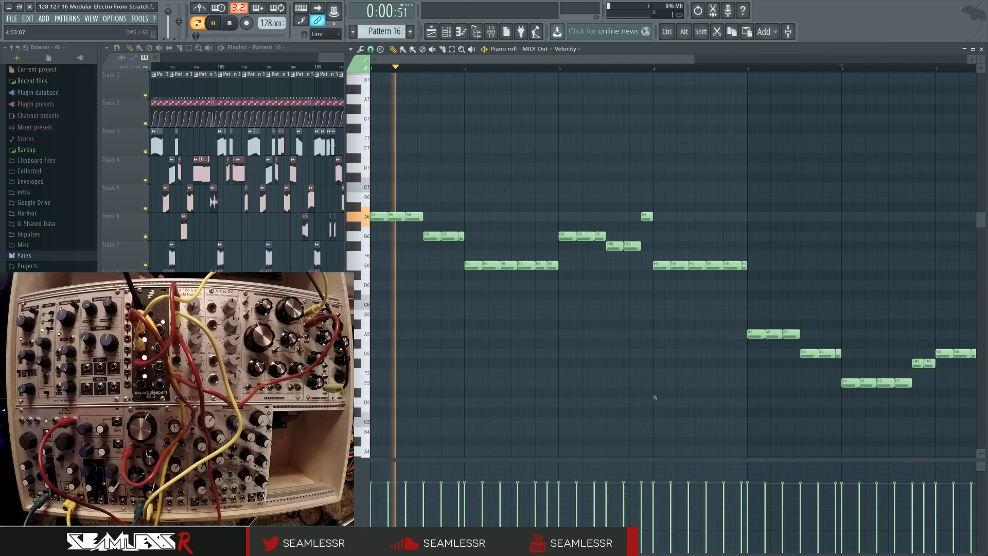
scroll(655, 398, "down", 2)
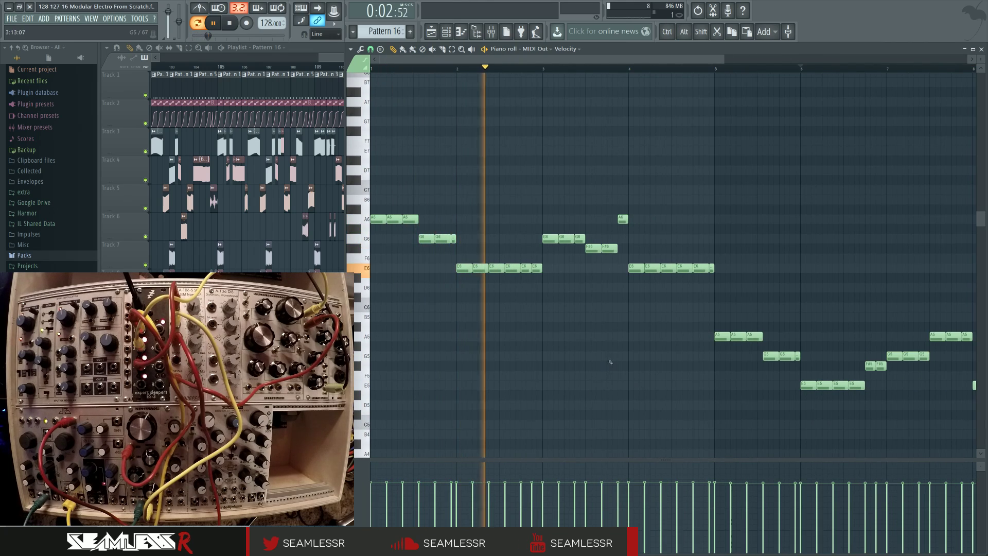
scroll(612, 363, "up", 1)
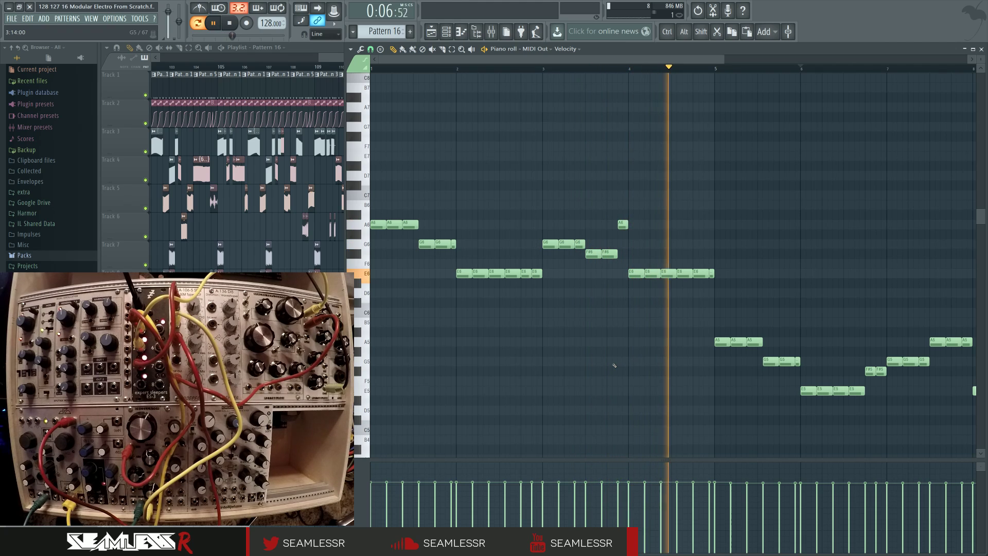
scroll(614, 365, "down", 2)
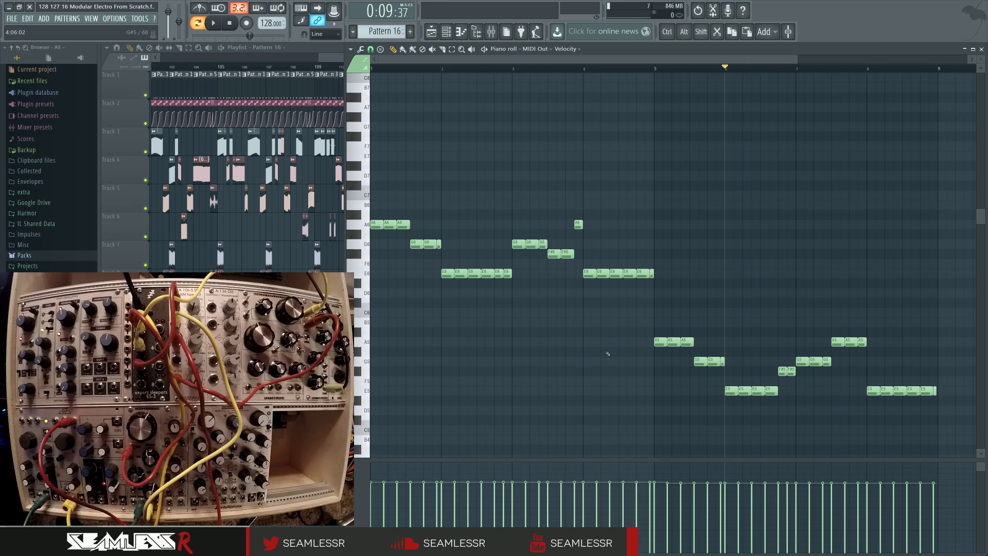
- Place Pattern 16 on Track 1 of the playlist at bar 134, with the time selection spanning its eight bars
left_click(447, 32)
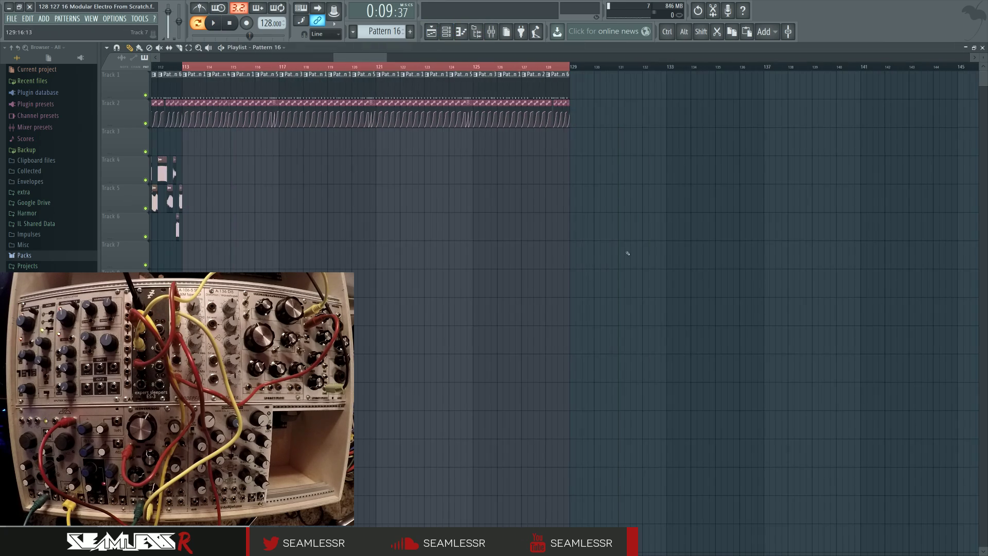
left_click_drag(459, 68, 651, 79)
left_click_drag(596, 120, 561, 75)
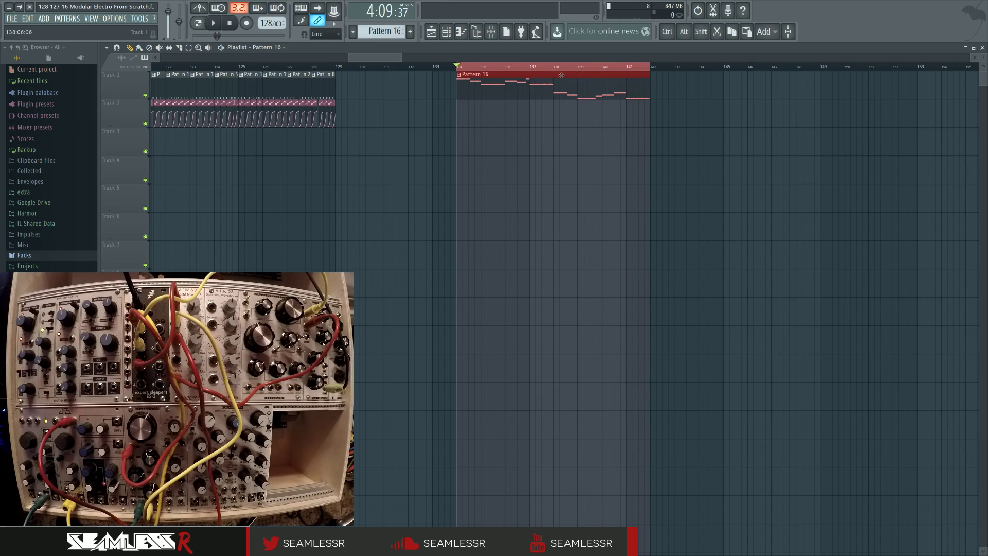
- Replace the old audio in Edison on the REC mixer track with a new recording of the looping Pattern 16
left_click(491, 32)
left_click(853, 333)
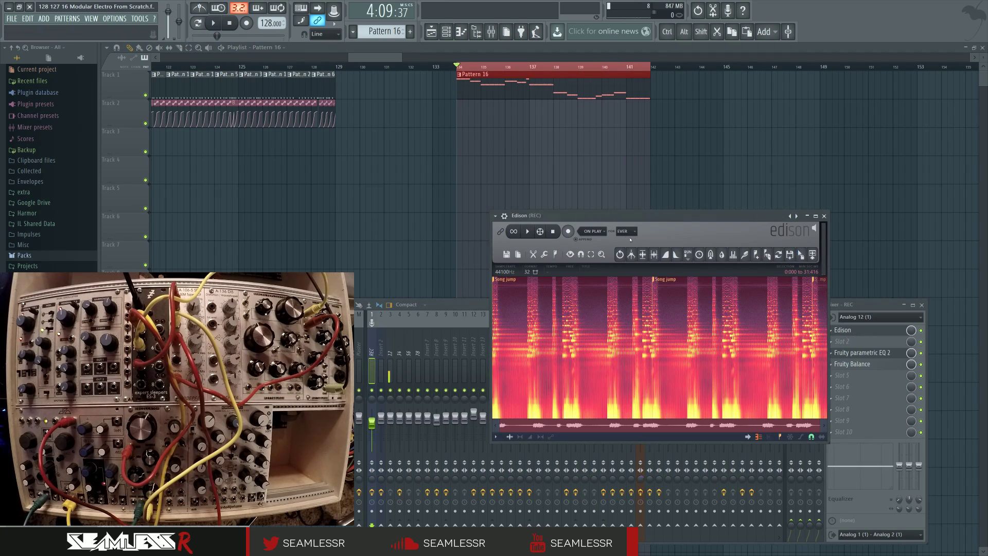
key("Delete")
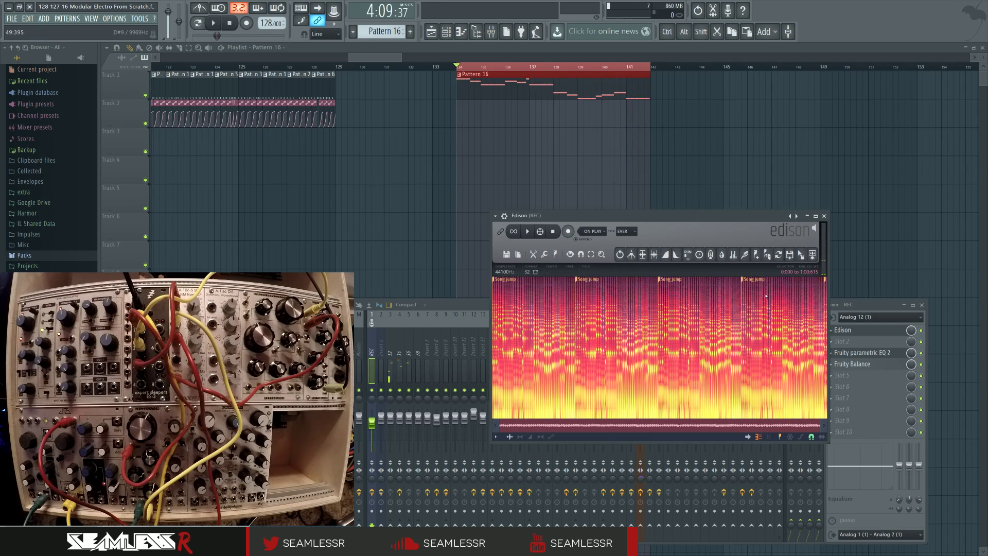
- Place the Edison recording on Track 2 of the playlist after Pattern 16 and route its channel to mixer track 43
left_click_drag(801, 254, 466, 110)
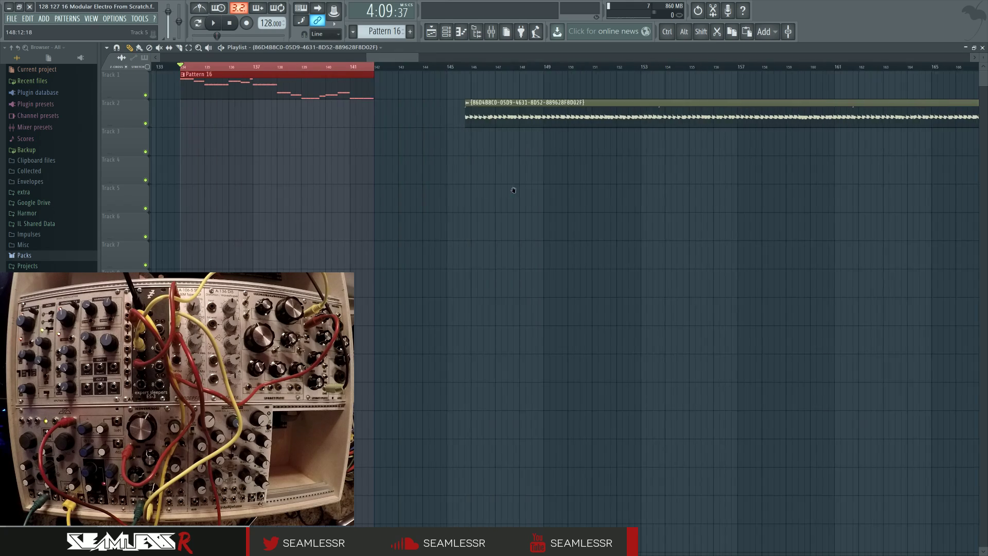
left_click(508, 110)
double_click(401, 143)
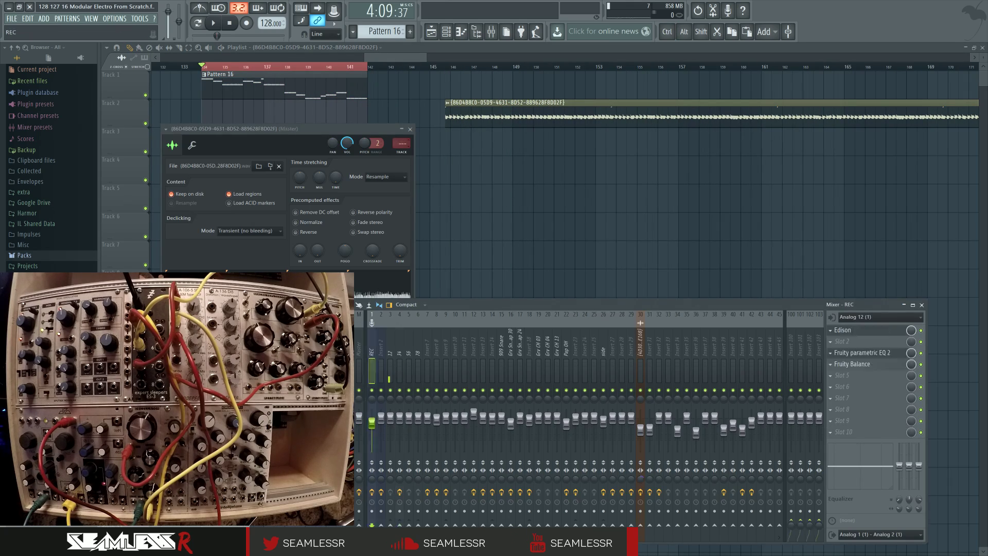
key("F12")
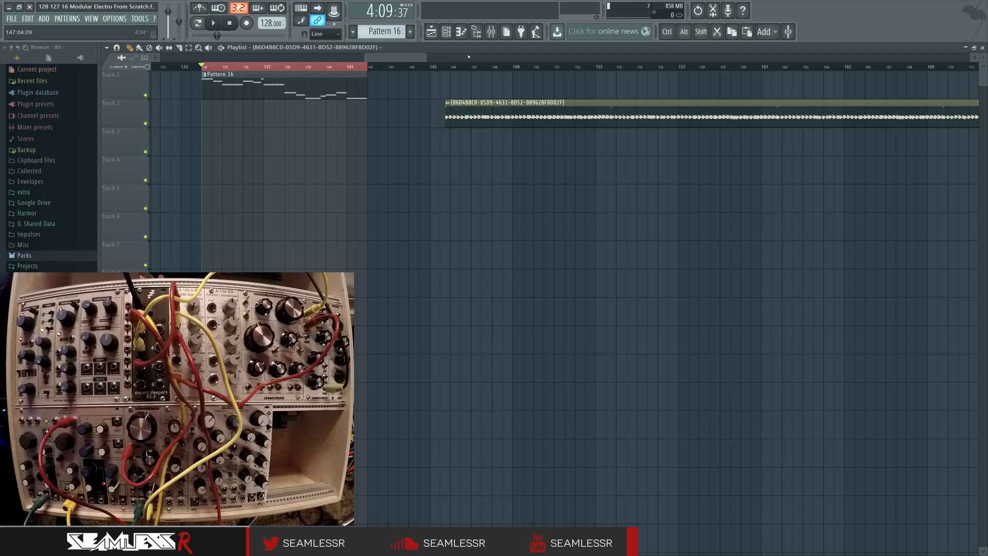
- Move the recorded audio clip to Track 1, line it up with bar 145, and audition its start
left_click(456, 67)
key("space")
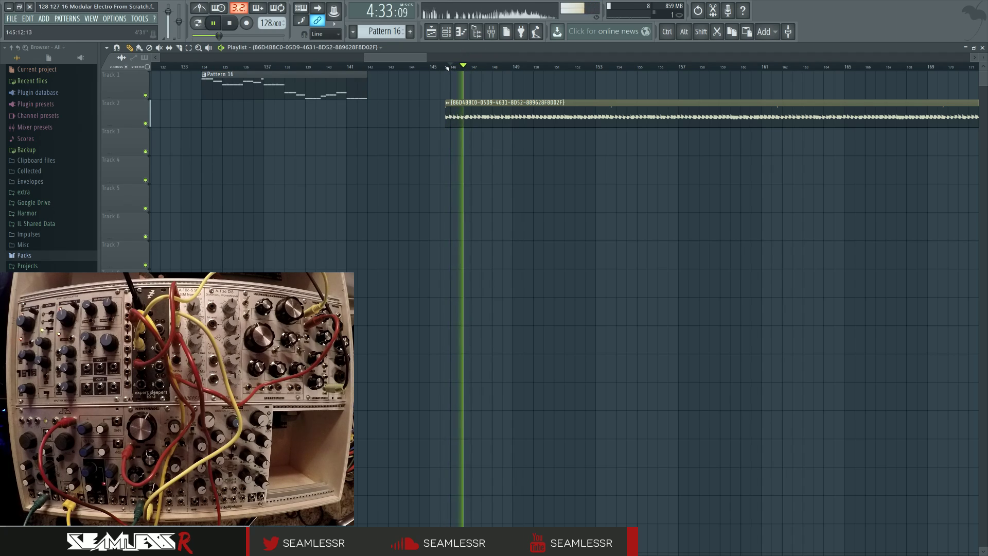
key("space")
scroll(455, 102, "up", 5, "ctrl")
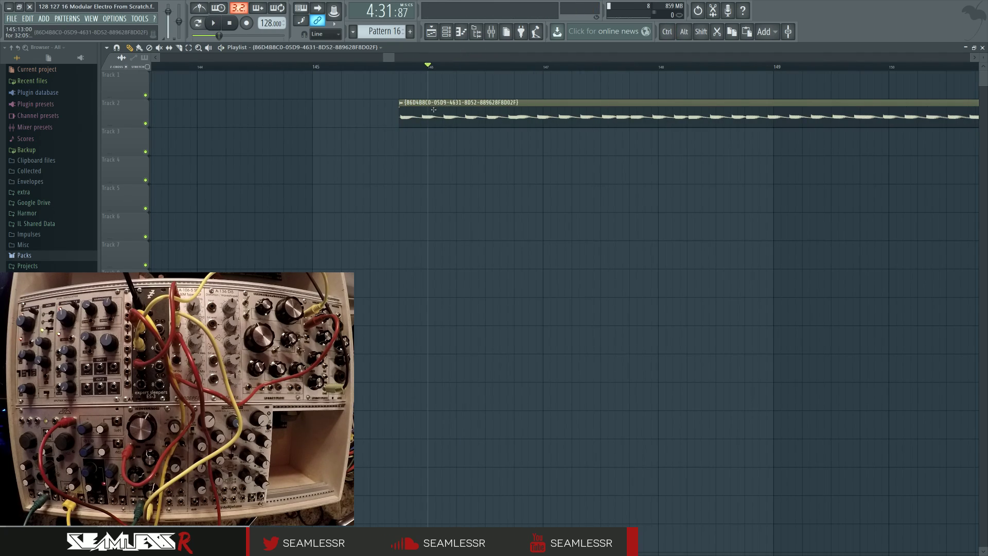
left_click_drag(433, 110, 348, 77)
left_click(314, 67)
key("space")
scroll(337, 145, "down", 5, "ctrl")
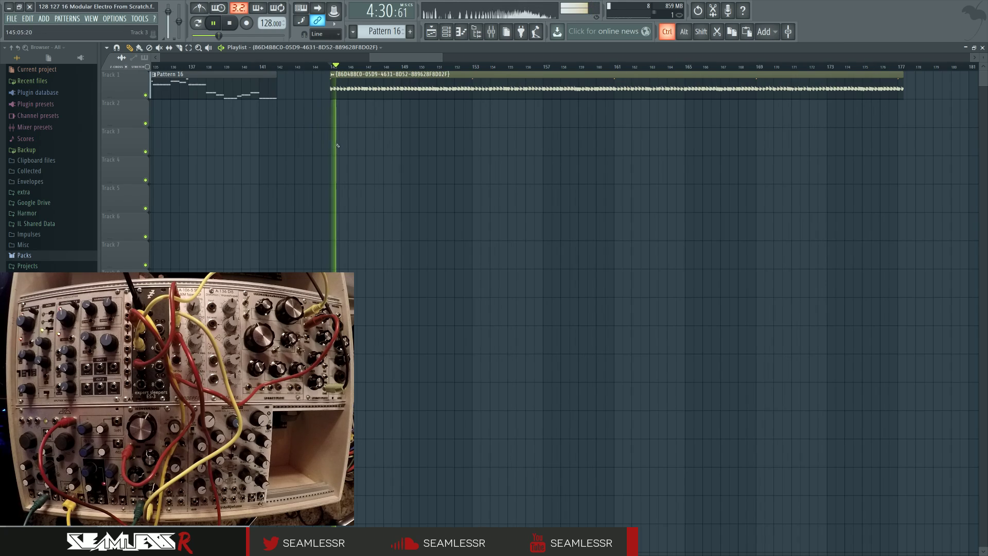
key("space")
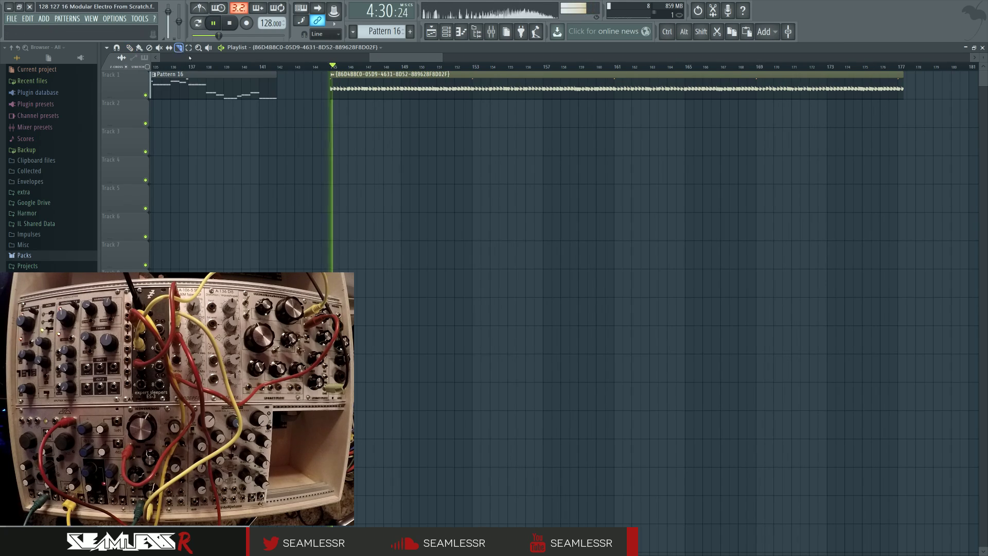
- Slice the recorded clip every eight bars, at bars 153, 161, 169 and 177
left_click(471, 88, "shift")
scroll(482, 144, "up", 10, "ctrl")
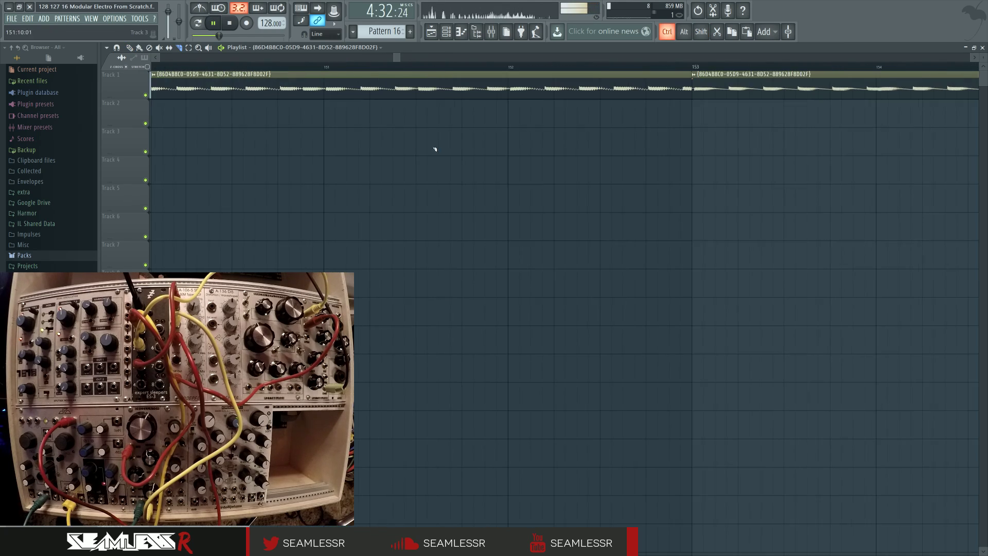
scroll(758, 138, "up", 2, "ctrl")
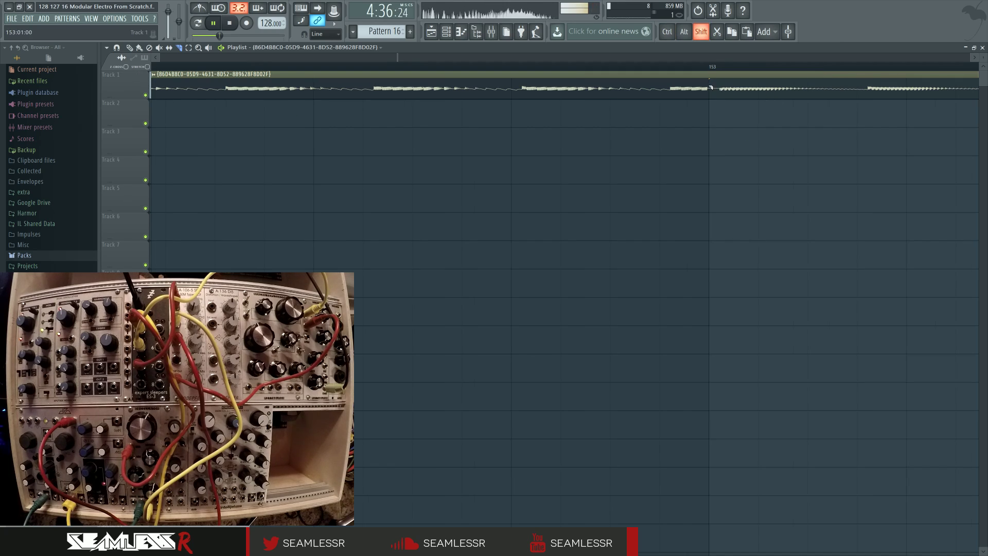
scroll(700, 181, "down", 12, "ctrl")
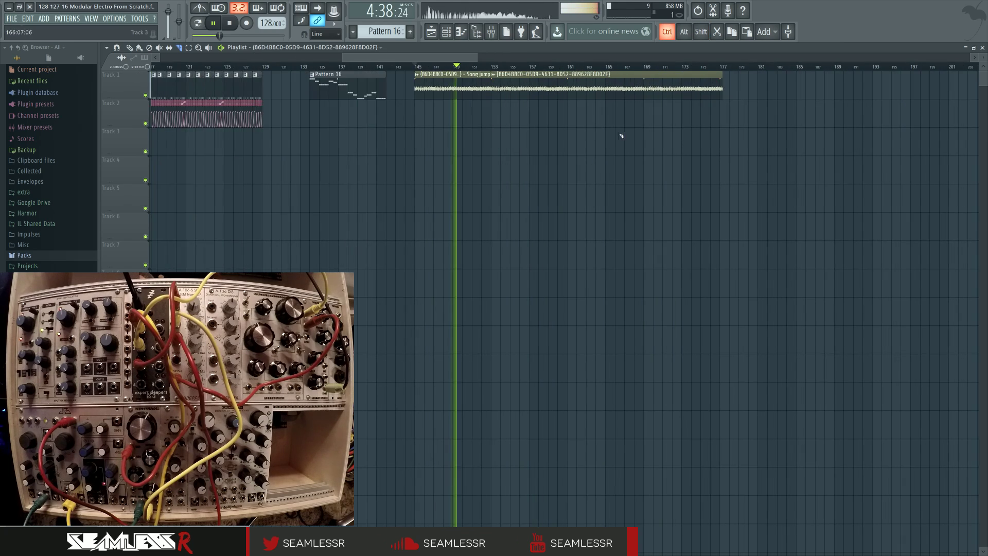
scroll(566, 108, "up", 6, "ctrl")
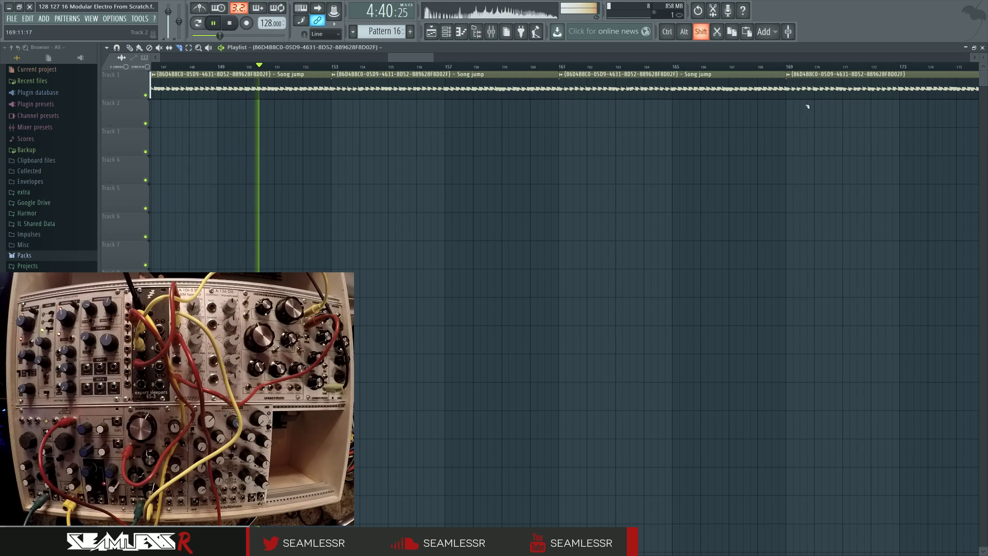
scroll(692, 130, "right", 4)
scroll(732, 91, "down", 3, "ctrl")
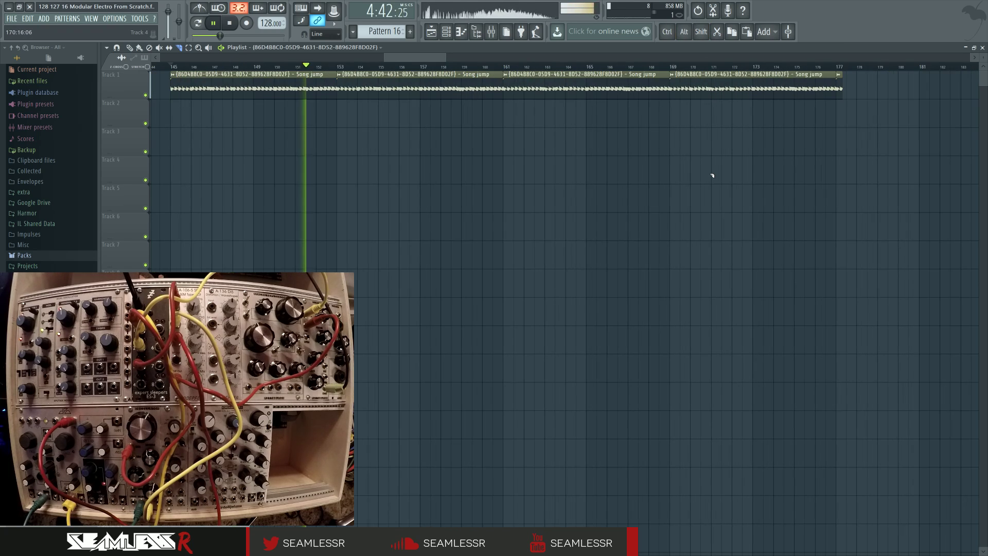
- Stop playback and delete the short leftover piece of audio after bar 177
scroll(589, 179, "left", 3)
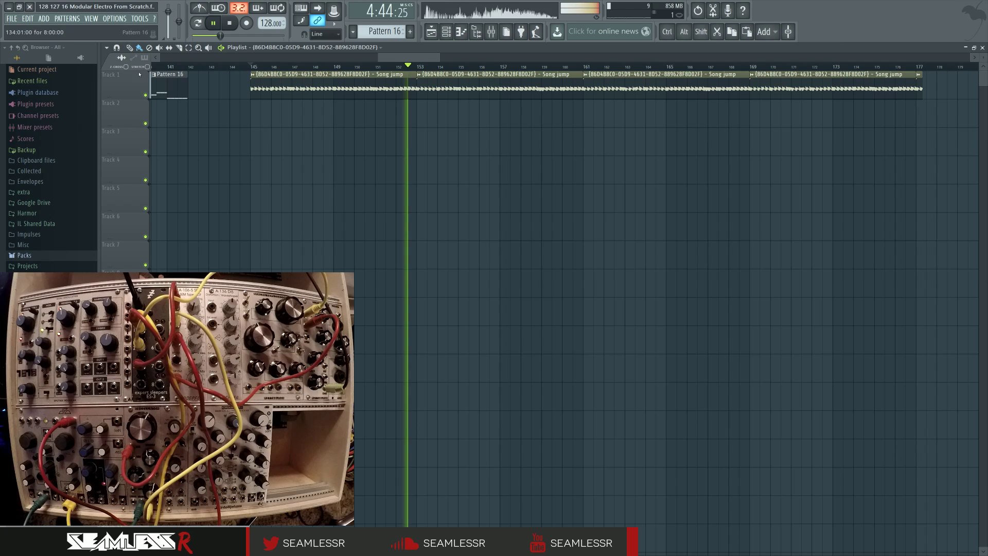
key("space")
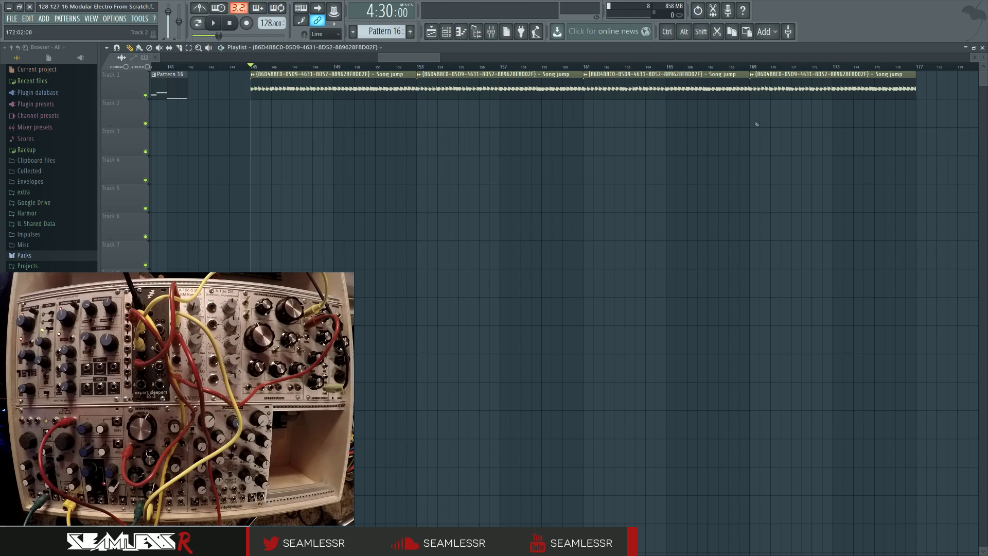
scroll(517, 143, "left", 2)
scroll(518, 148, "down", 2)
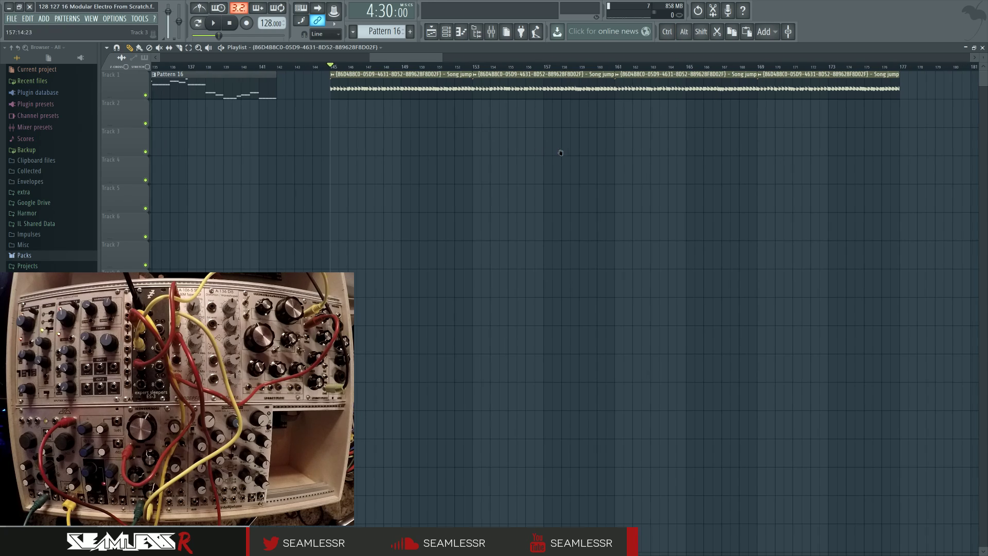
- Play the sliced recording from bar 145 and check the audio clip's channel settings
key("space")
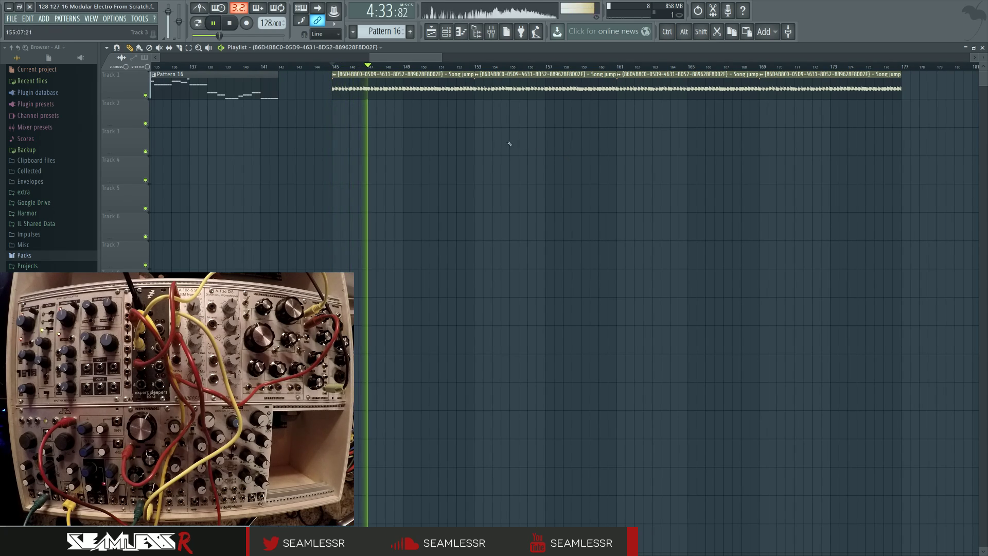
double_click(426, 88)
left_click(307, 233)
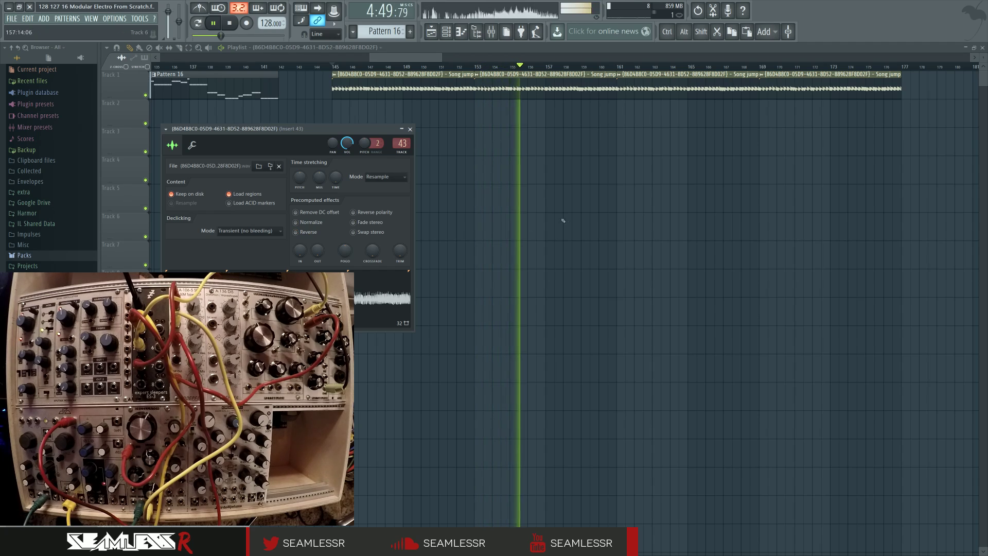
left_click(410, 129)
- Stack the second, third and fourth eight-bar slices at bar 145 on Tracks 2, 3 and 4
left_click_drag(485, 92, 342, 120)
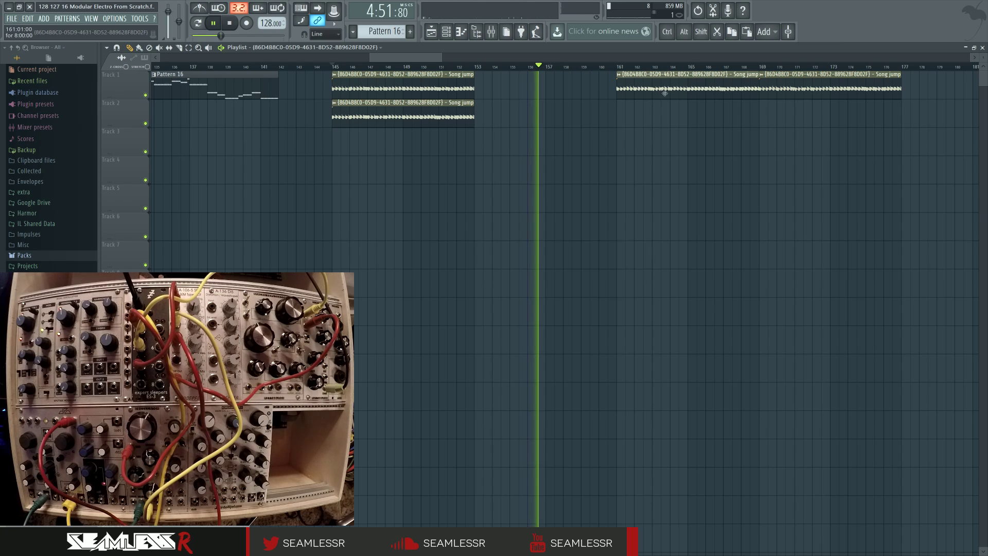
left_click_drag(627, 87, 344, 144)
left_click_drag(767, 85, 339, 173)
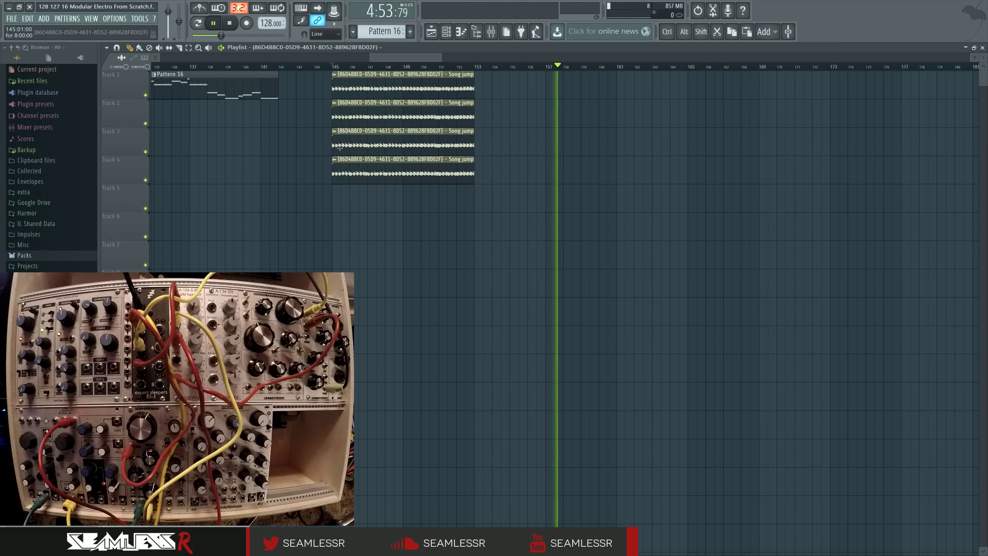
- Play the four stacked slices from bar 145 and lower the volume of mixer track 43
scroll(337, 147, "up", 2)
scroll(337, 146, "up", 1)
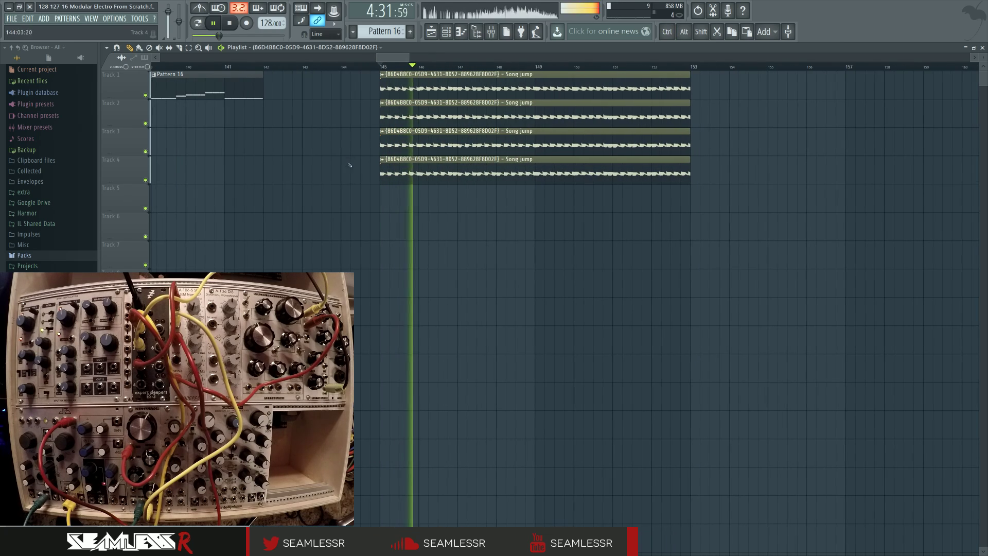
key("F9")
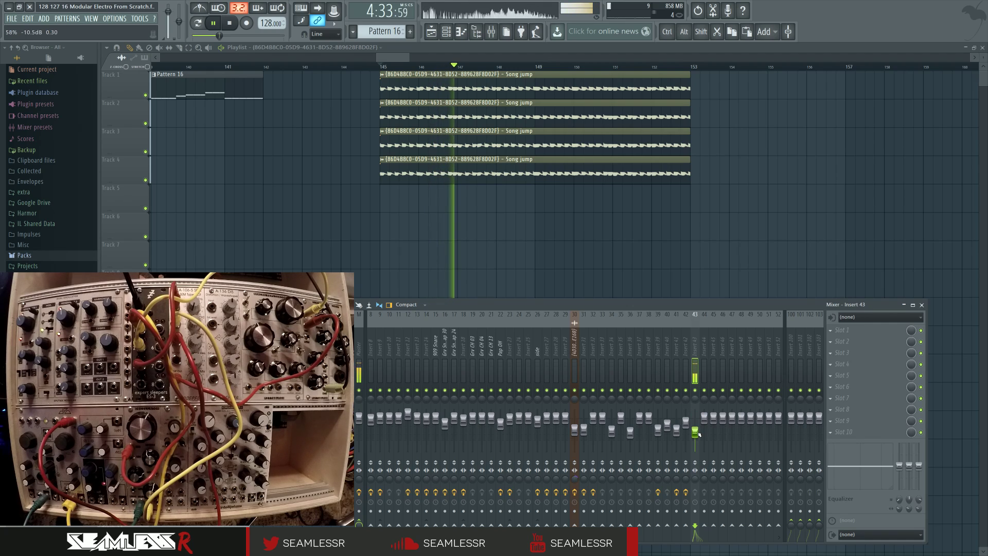
key("F9")
- Make the audio clips on Tracks 2, 3 and 4 unique so each has its own channel
left_click(382, 103)
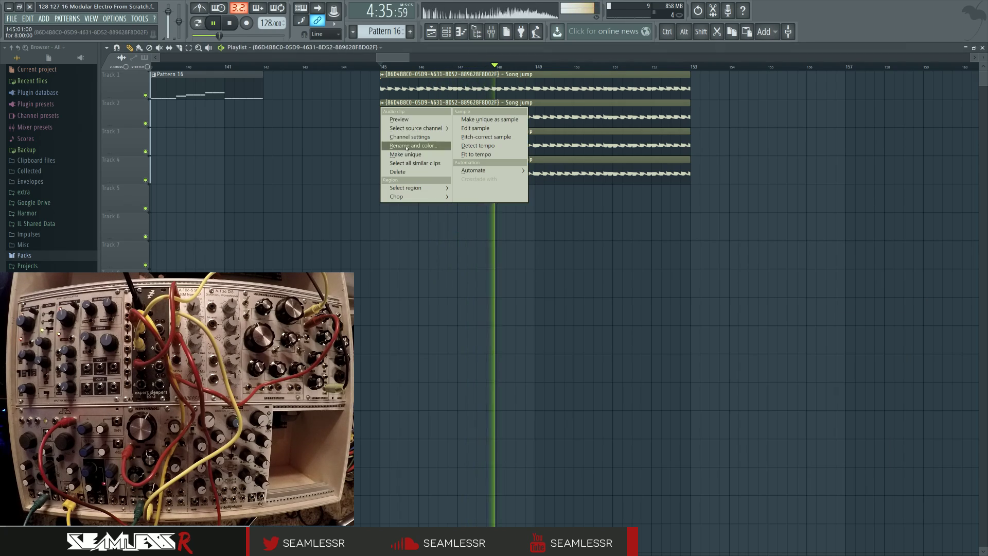
left_click(405, 154)
left_click(382, 130)
left_click(405, 183)
left_click(382, 159)
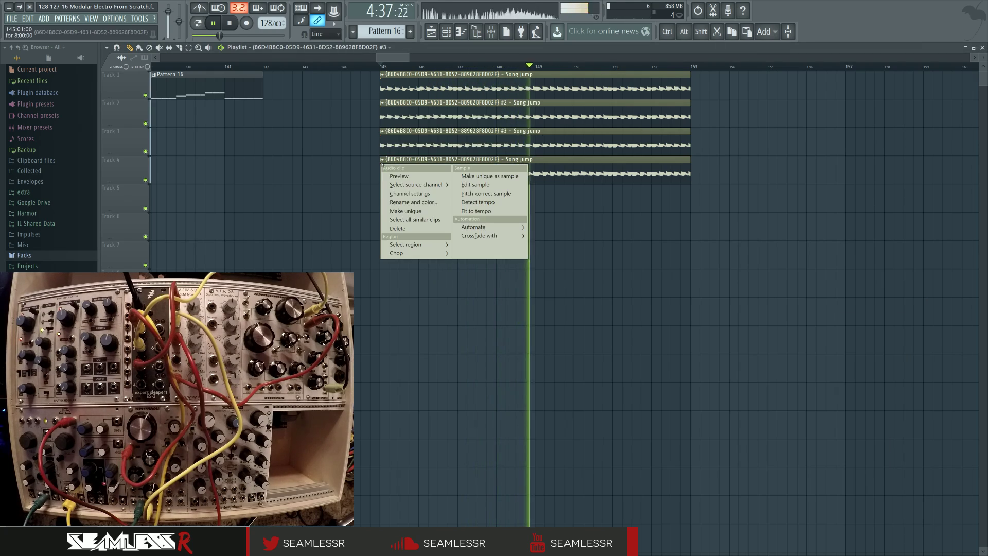
left_click(405, 211)
- Spread the layered clips in stereo, panning Track 2's clip 100% right, Track 3's 39% left and Track 4's 32% right
double_click(411, 116)
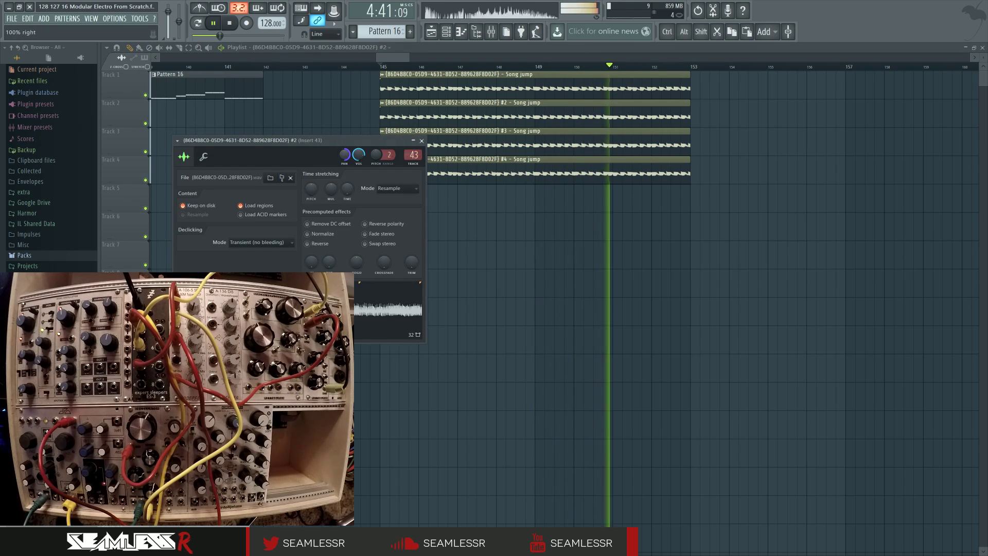
left_click(410, 129)
double_click(381, 138)
double_click(470, 166)
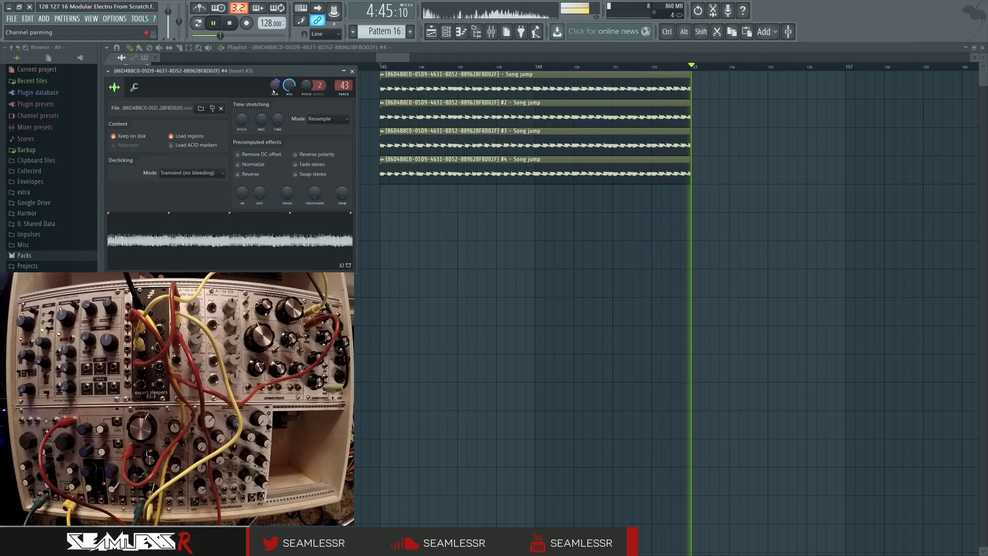
key("Escape")
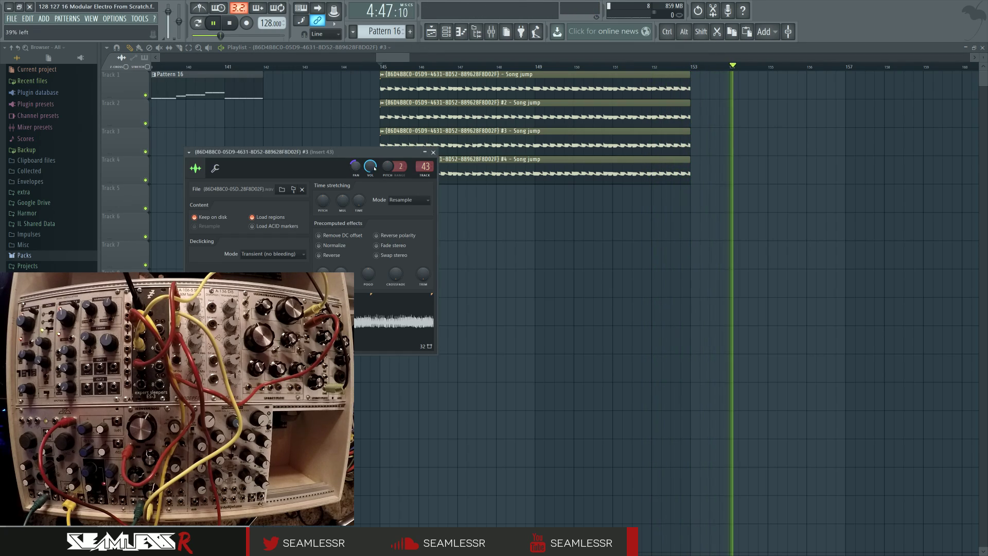
key("Escape")
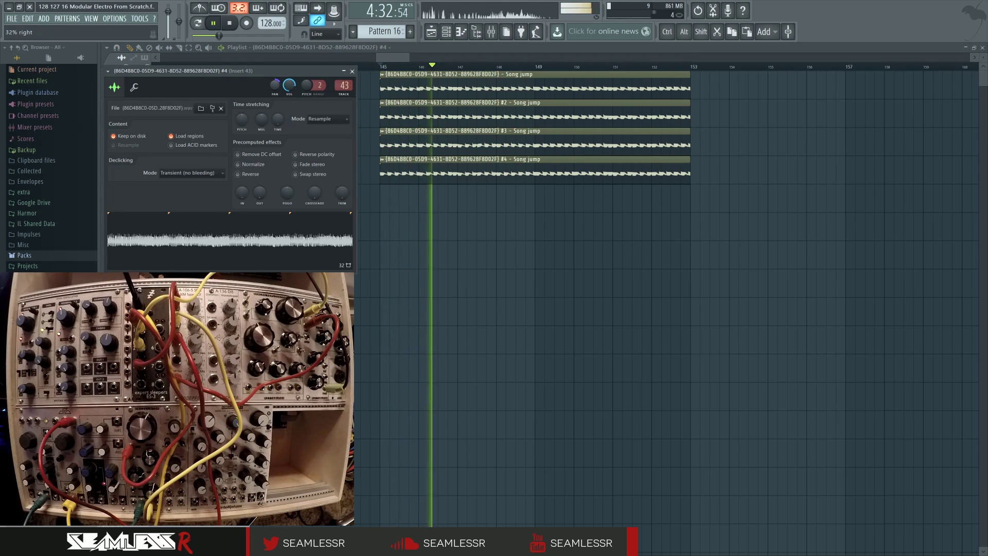
left_click_drag(280, 87, 281, 73)
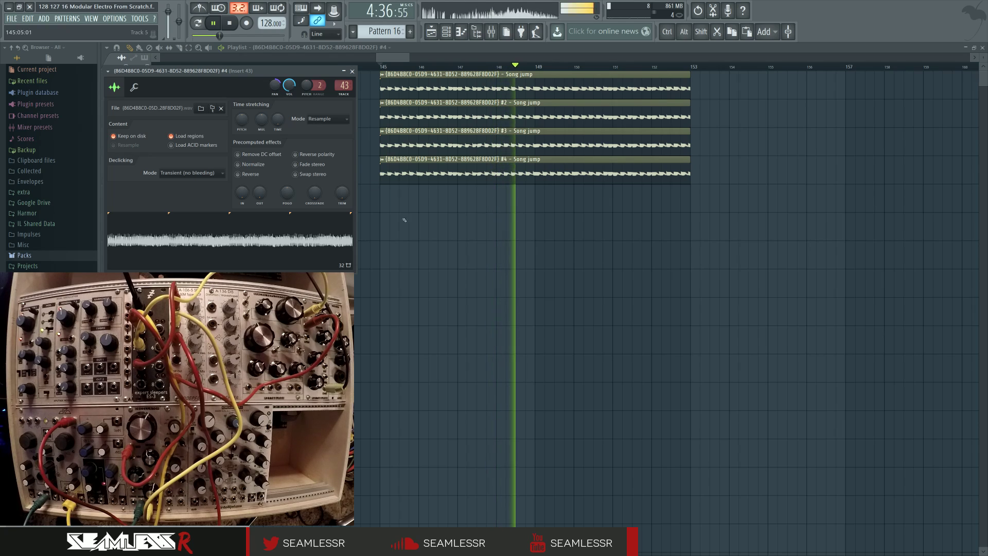
- Mute the clips on Tracks 3 and 4 to compare the layers, and undo the muting
left_click(429, 183)
left_click_drag(432, 172, 452, 146)
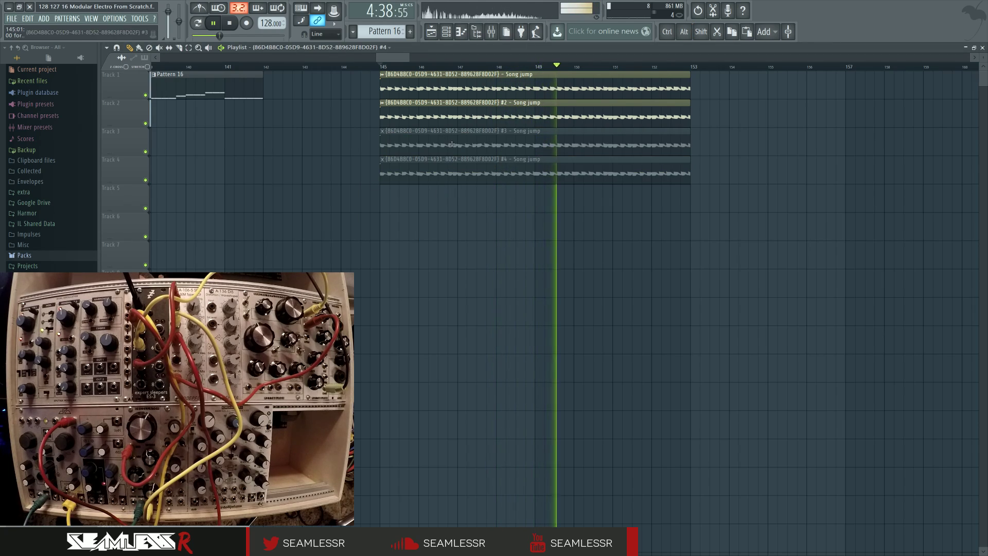
key("ctrl+z")
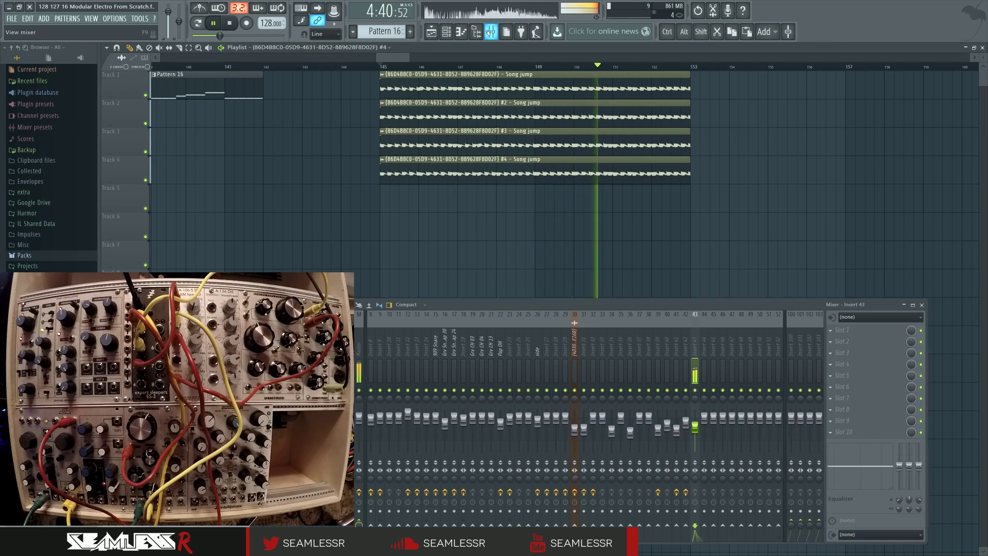
- Mute the fourth clip layer on Track 4 and check the channel settings of the Track 3 clip
key("F9")
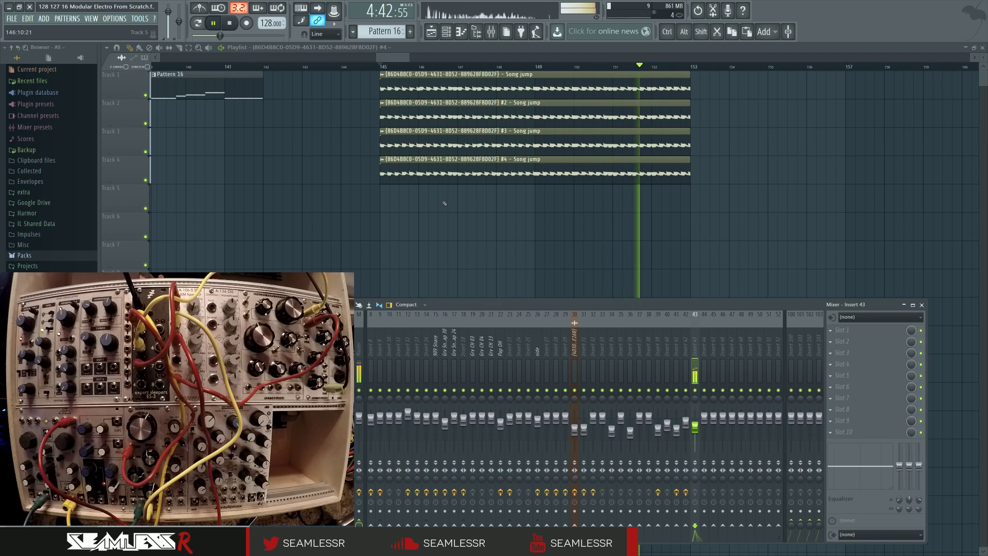
key("F9")
left_click(445, 153, "alt")
double_click(445, 152)
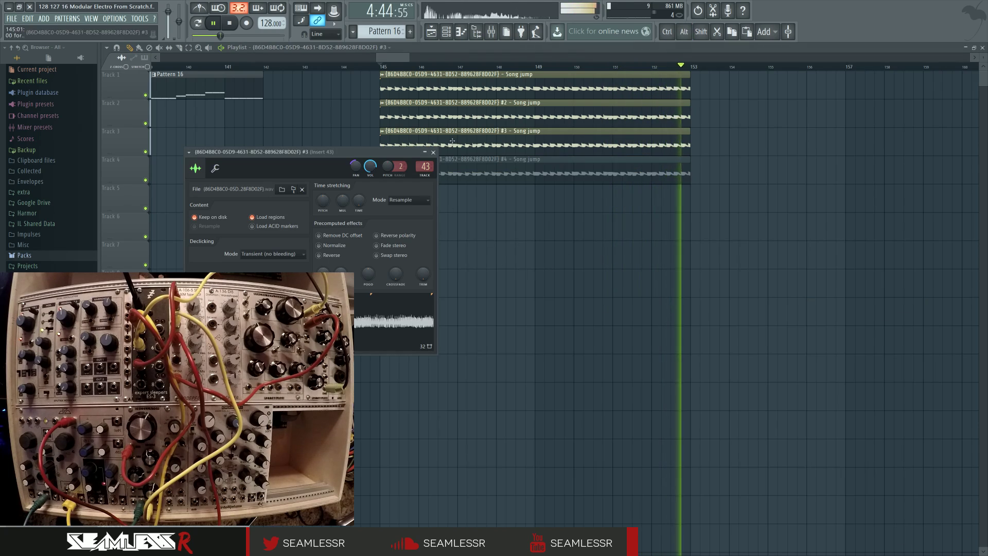
key("Escape")
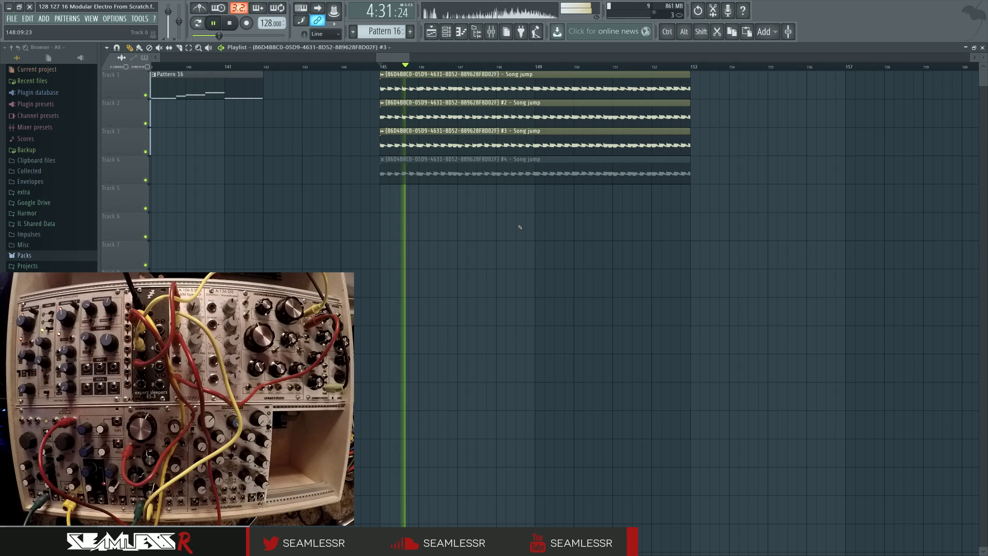
- Load Fruity Parametric EQ 2 in the first effect slot of mixer Insert 43
key("F9")
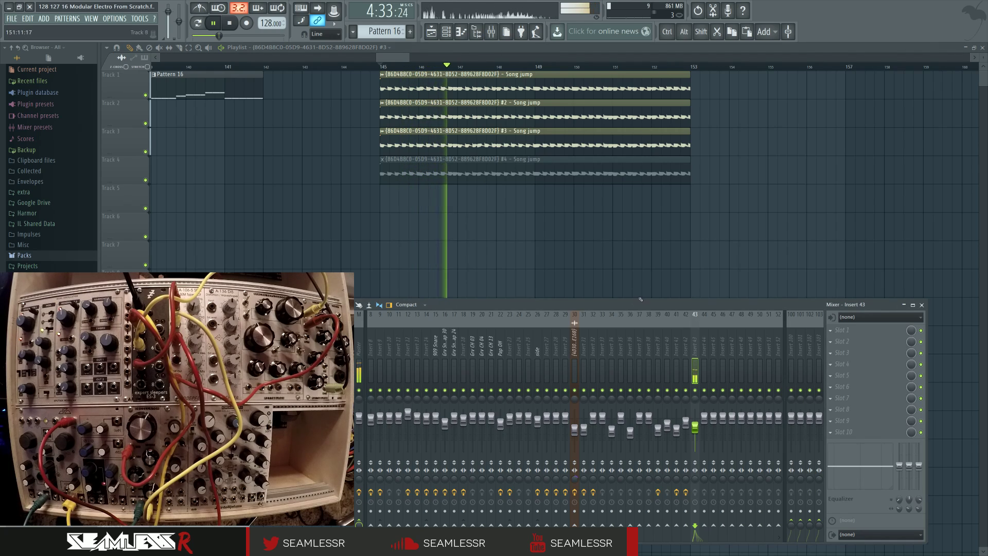
left_click_drag(618, 305, 610, 246)
left_click(836, 272)
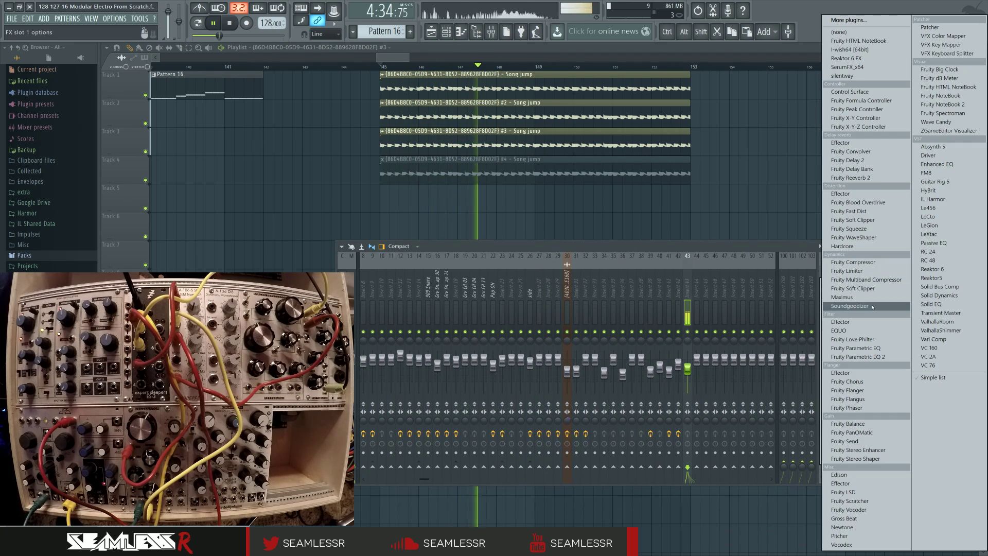
left_click(869, 356)
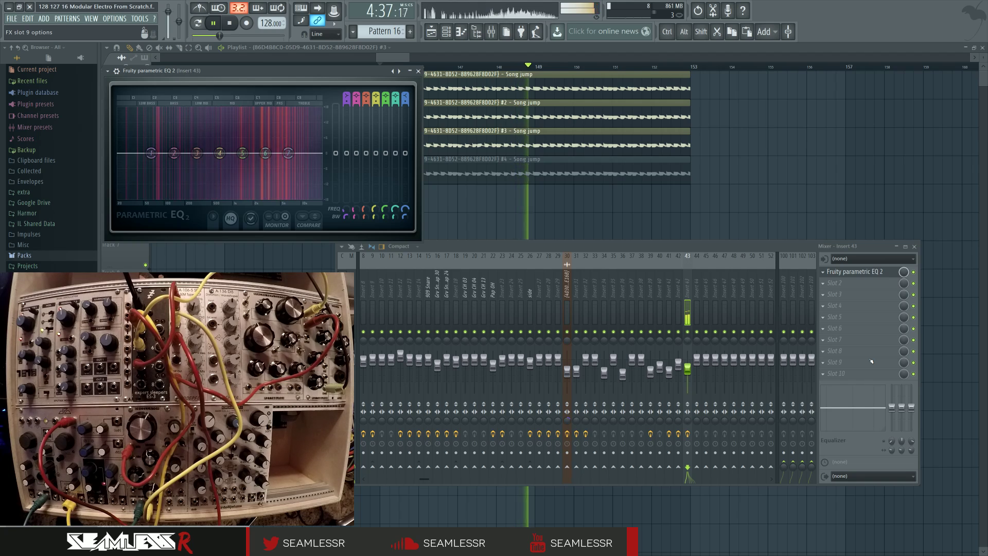
left_click_drag(354, 74, 711, 254)
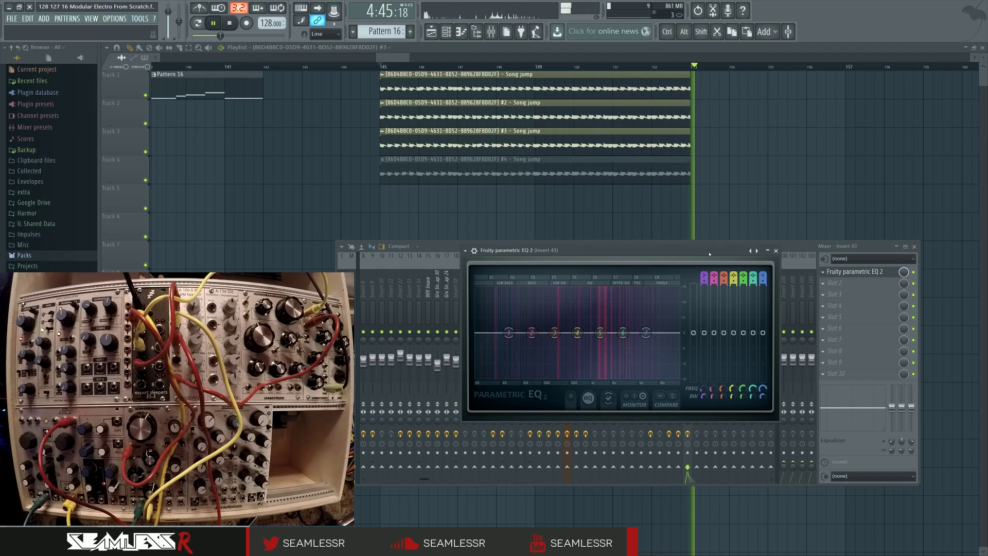
key("space")
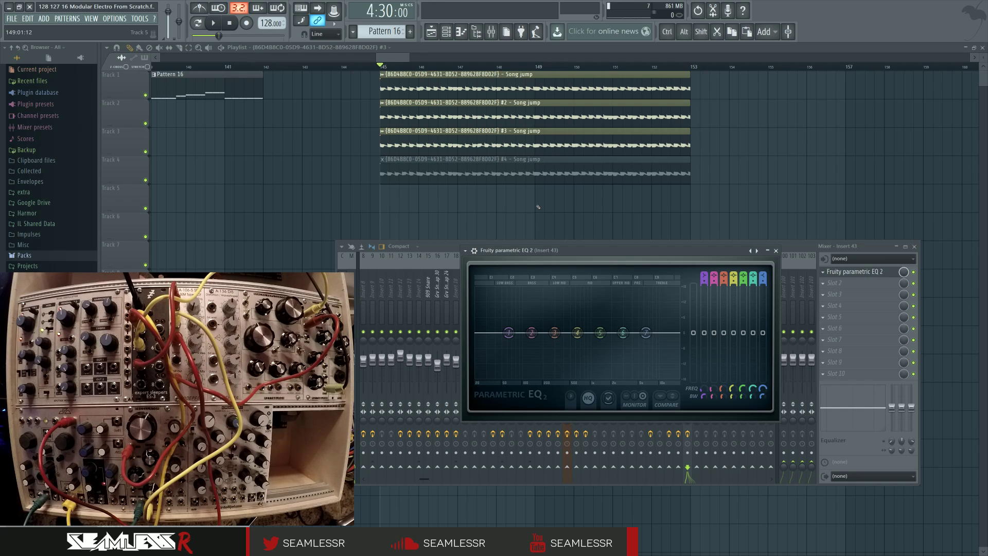
- Move the three unmuted modular clip layers from bar 145 to Tracks 3, 4 and 5, starting at bar 113
key("F12")
scroll(541, 214, "left", 3)
scroll(740, 245, "down", 4)
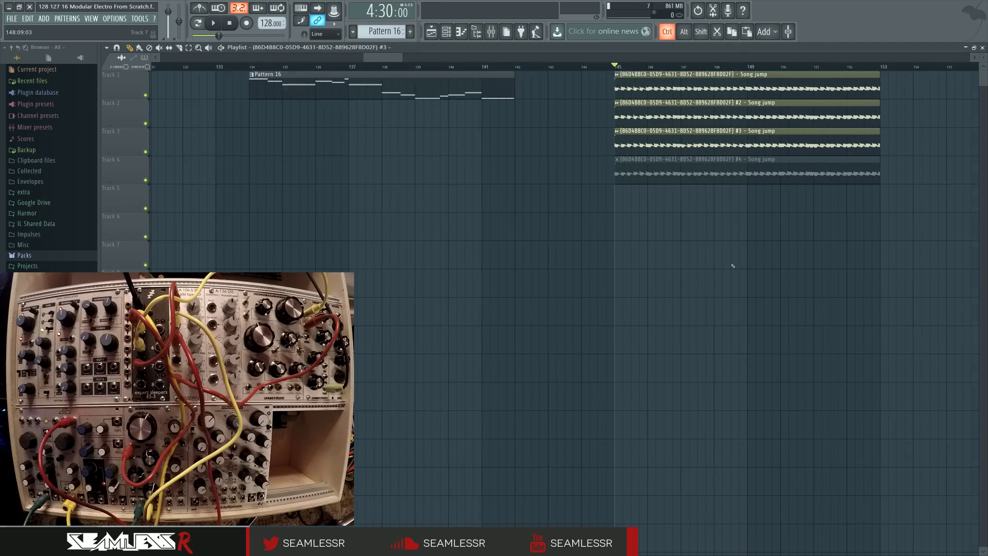
key("space")
scroll(703, 287, "down", 3)
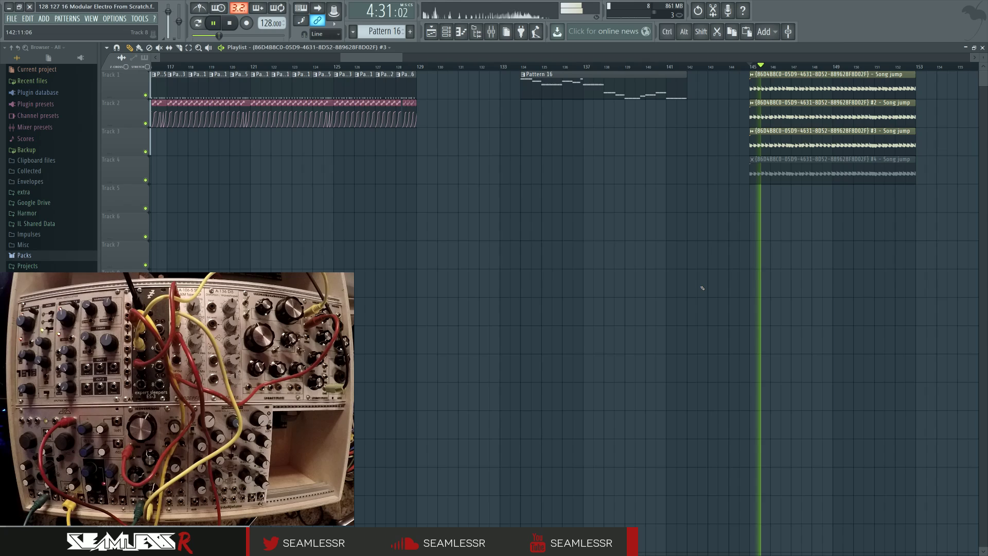
scroll(673, 304, "left", 2)
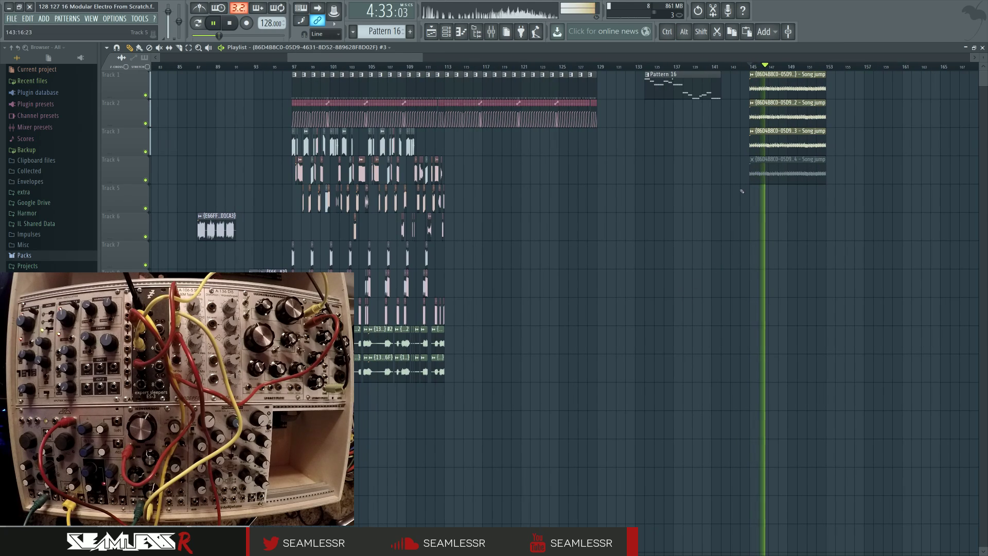
left_click(491, 31)
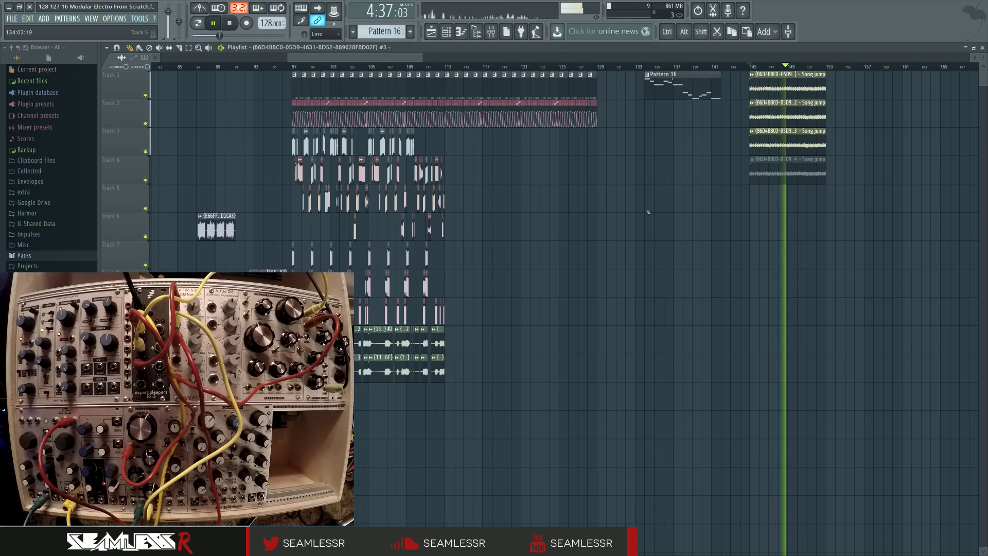
key("F9")
left_click_drag(744, 72, 829, 153)
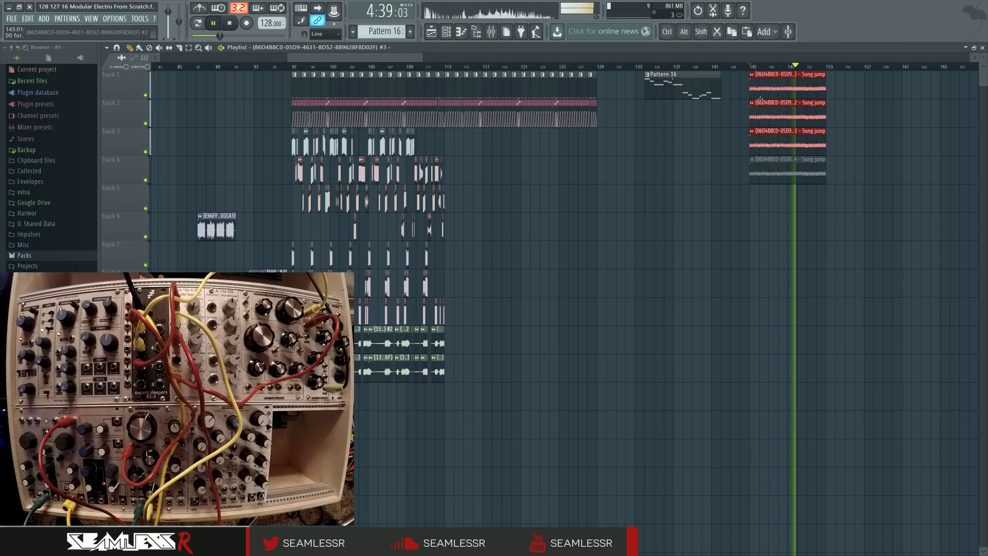
left_click_drag(772, 85, 466, 145)
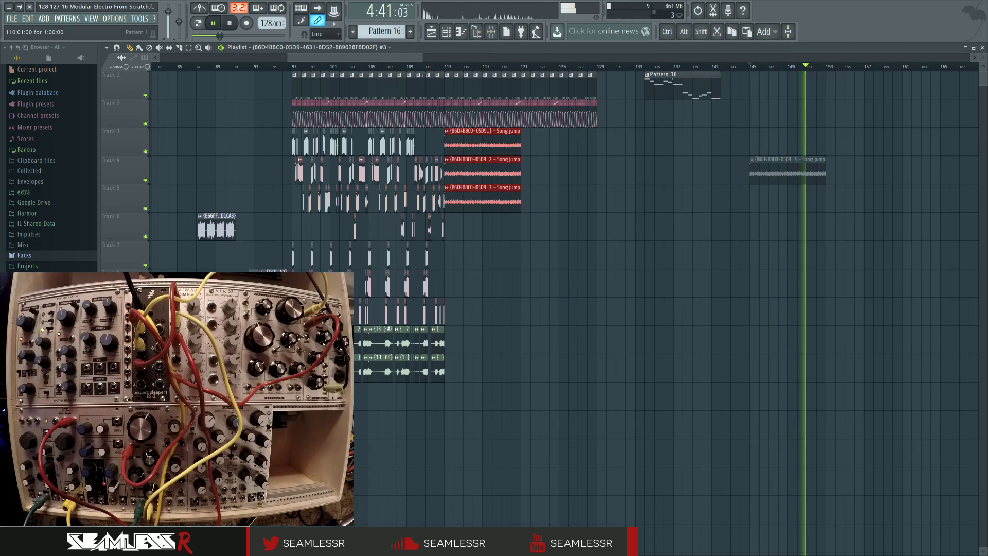
scroll(511, 277, "up", 2)
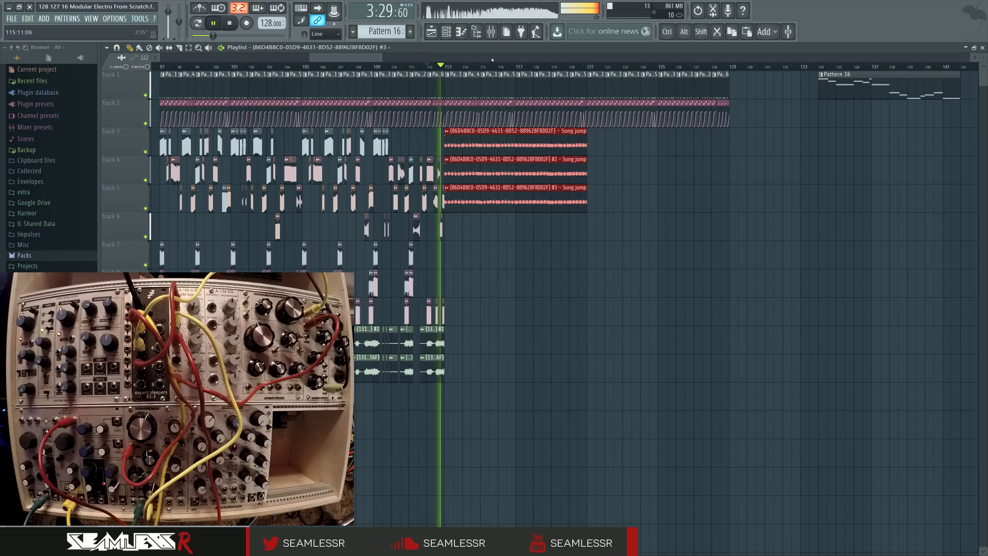
- Raise the volume of mixer Insert 43 to about 98% (-0.4 dB)
key("F9")
scroll(378, 297, "left", 3)
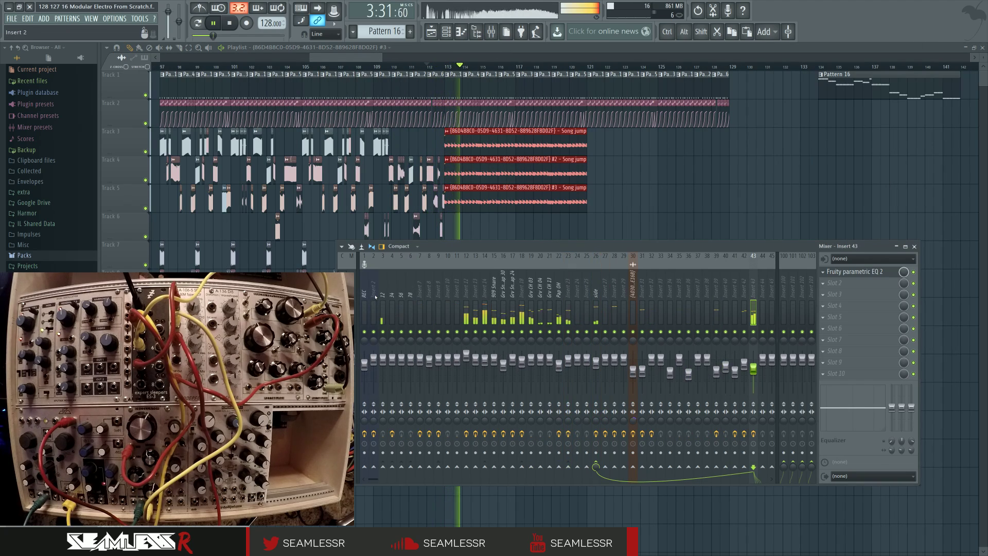
scroll(615, 331, "right", 3)
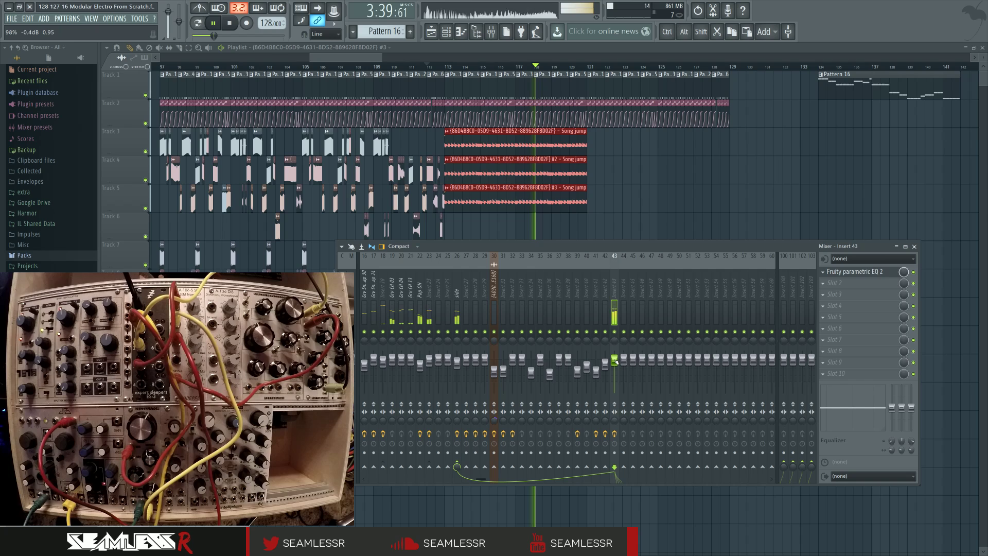
key("F9")
- Move the fourth clip layer, unmuted, to Track 6 at bar 113 and check its channel settings
scroll(566, 223, "down", 3)
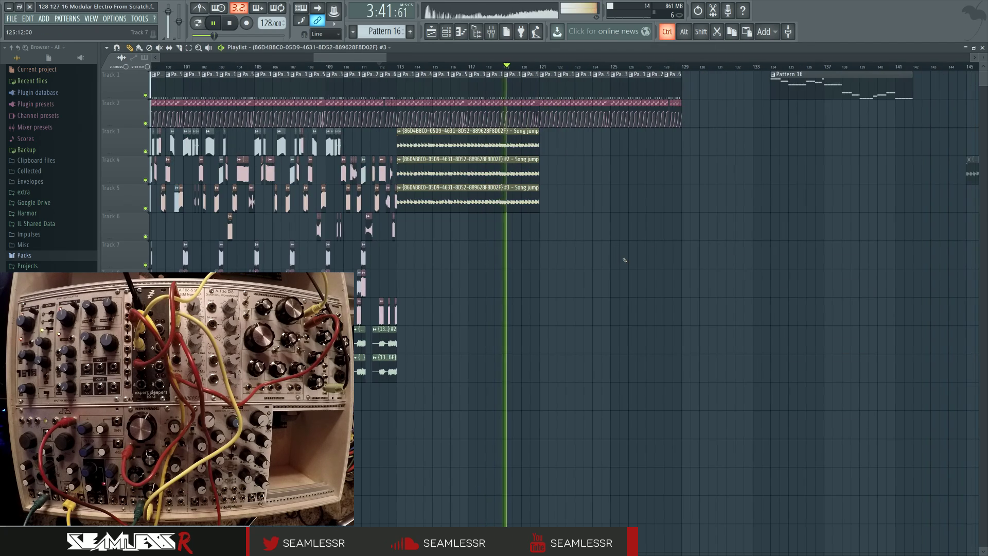
left_click_drag(577, 207, 515, 228)
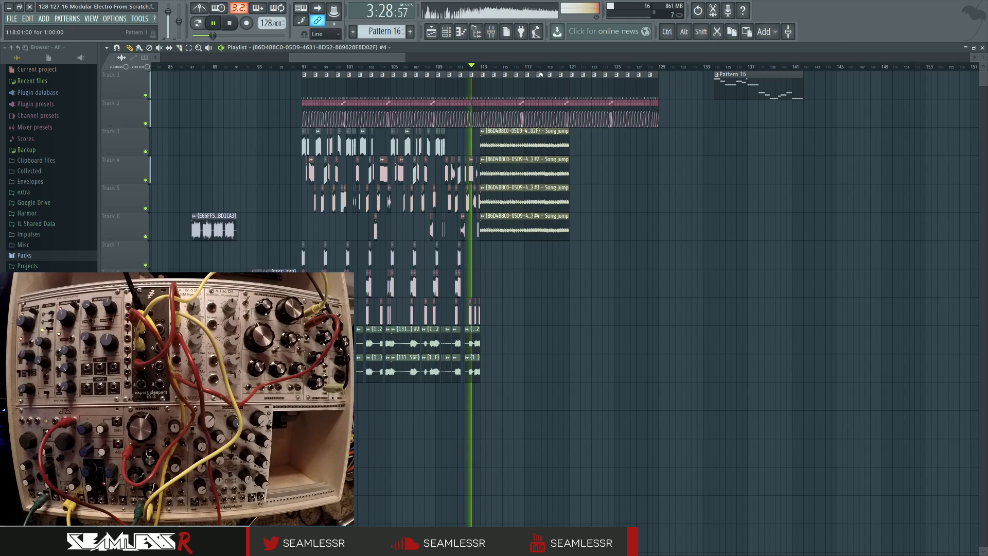
double_click(517, 229)
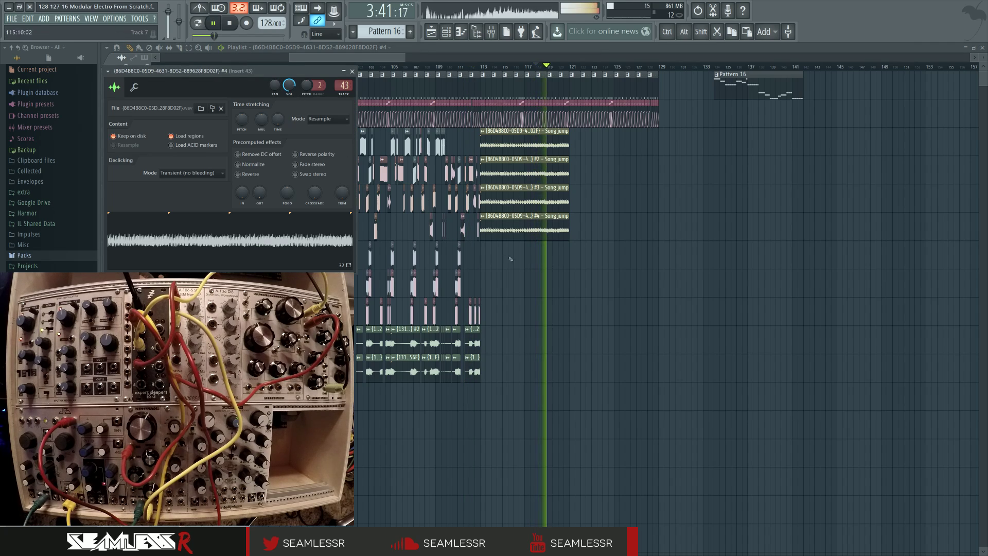
key("Escape")
- Check Insert 43 in the mixer and replay the transition into the four layered clips at bar 113
left_click(491, 32)
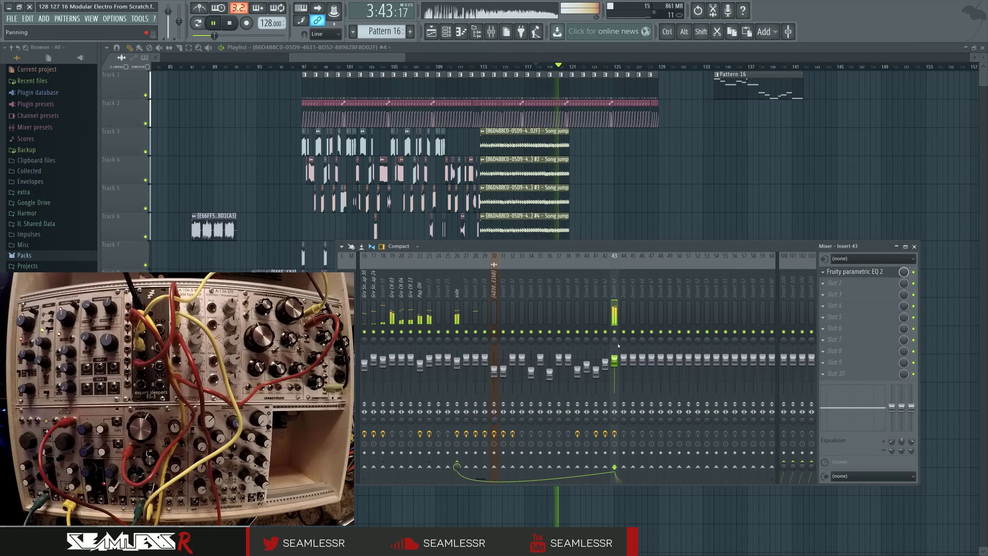
key("F9")
key("space")
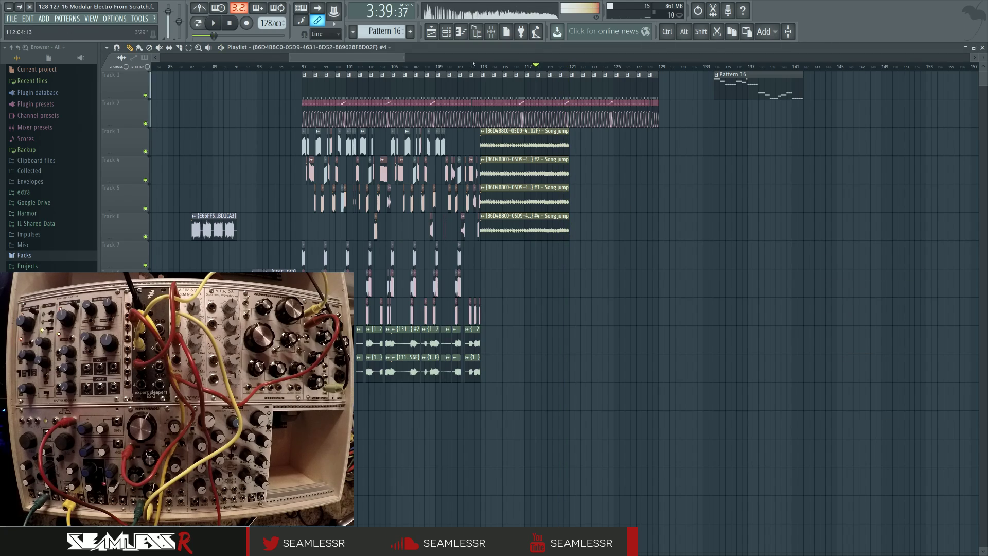
scroll(493, 202, "up", 3)
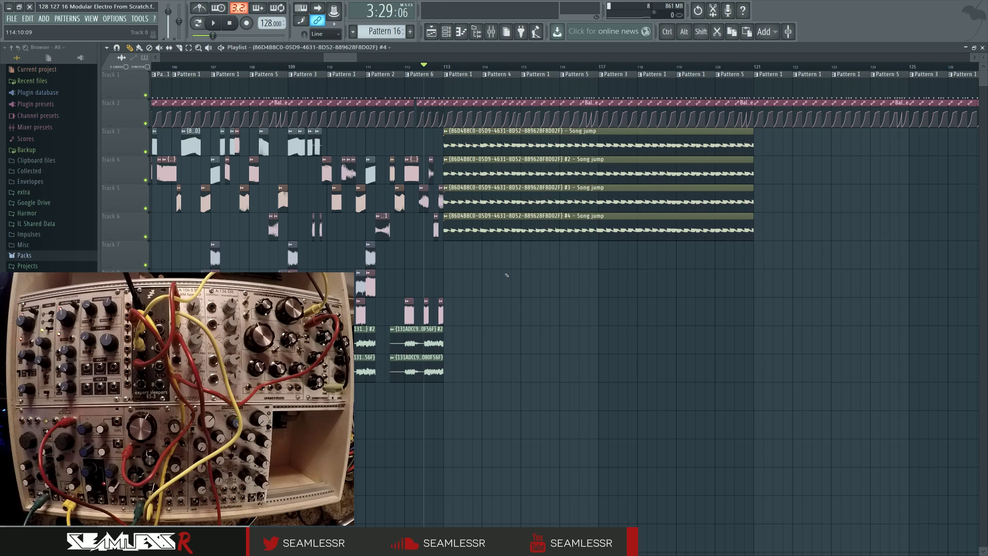
scroll(636, 282, "down", 4)
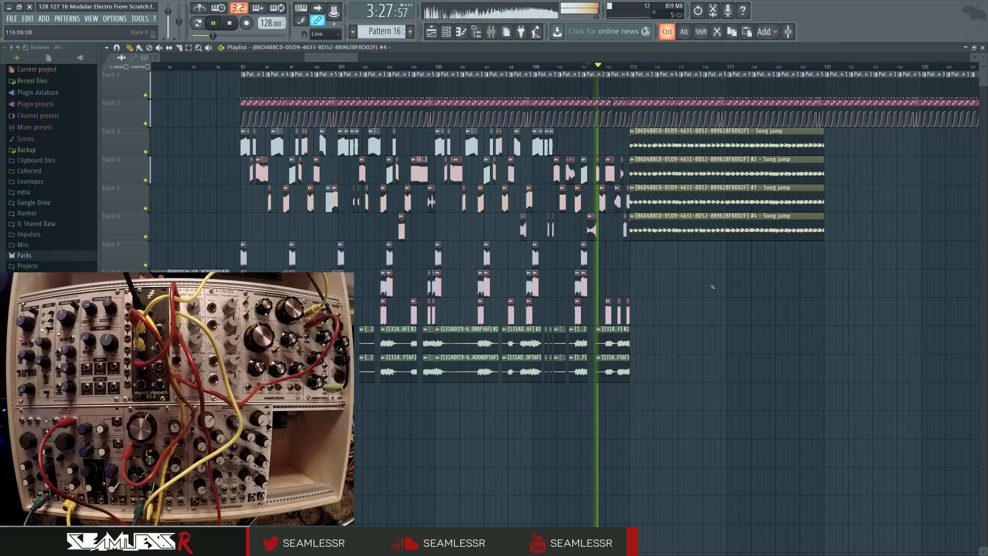
- Paste copies of the two 131ADCC9 audio clips onto Tracks 7 and 8 at bar 113 and trim their ends to bar 121
scroll(612, 273, "up", 5)
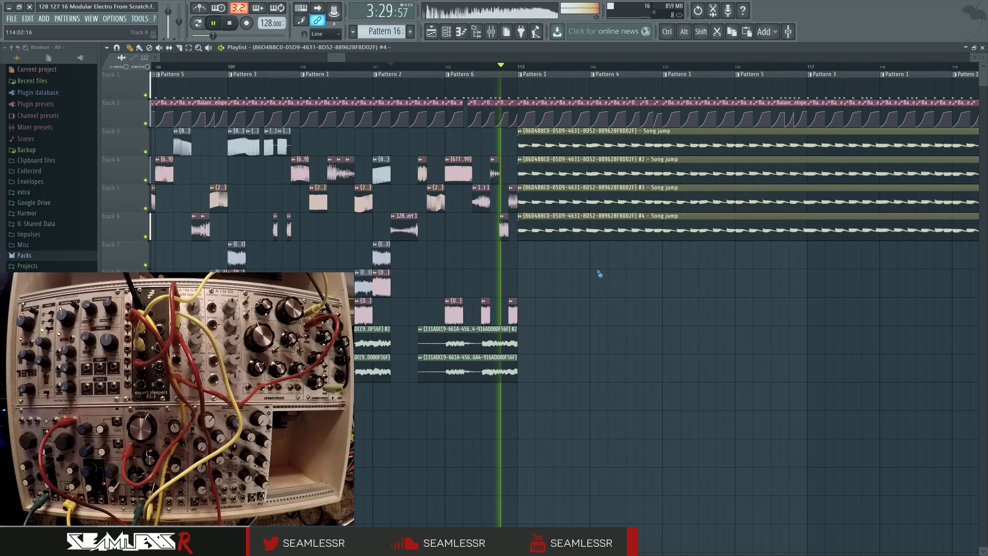
scroll(599, 274, "down", 4)
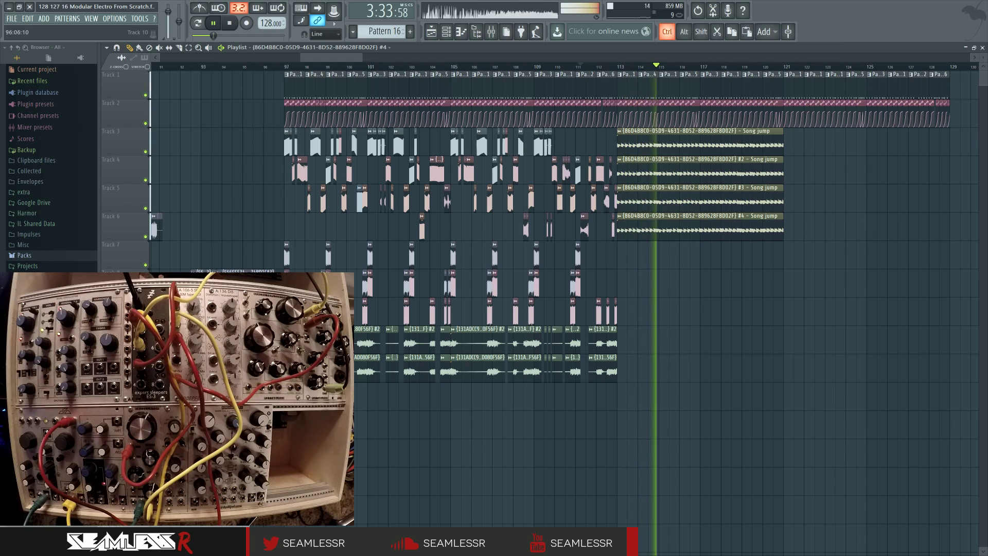
key("ctrl+v")
left_click_drag(637, 278, 790, 261)
scroll(822, 308, "up", 3)
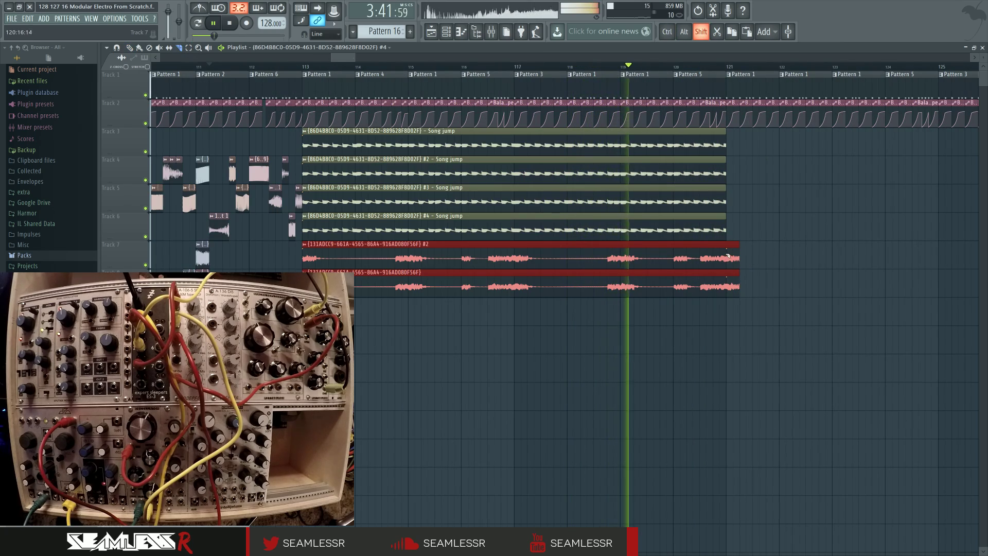
left_click_drag(728, 255, 726, 255)
left_click(432, 372)
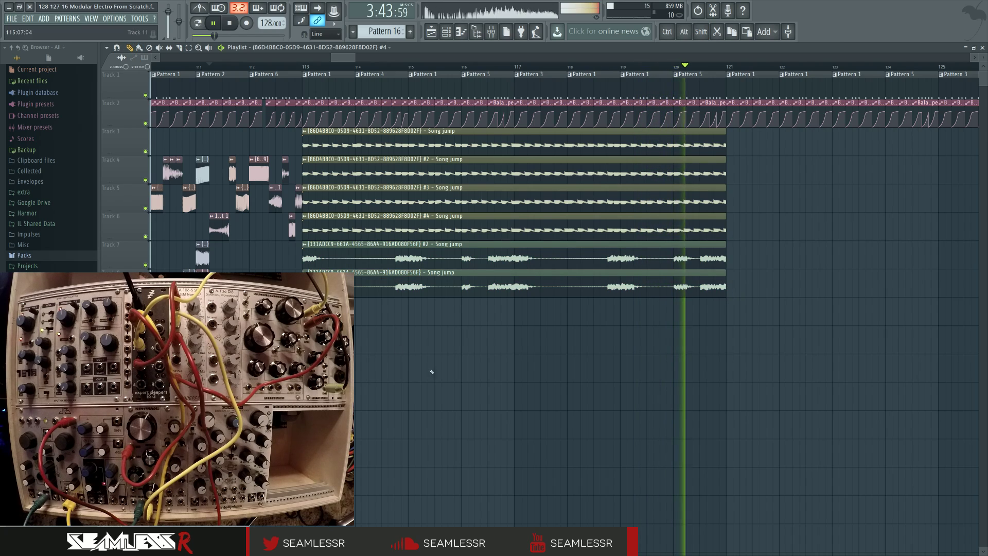
- Play the song from shortly before bar 113 to hear the added audio clips with the melody layers
scroll(541, 347, "left", 3)
key("space")
scroll(559, 170, "left", 3)
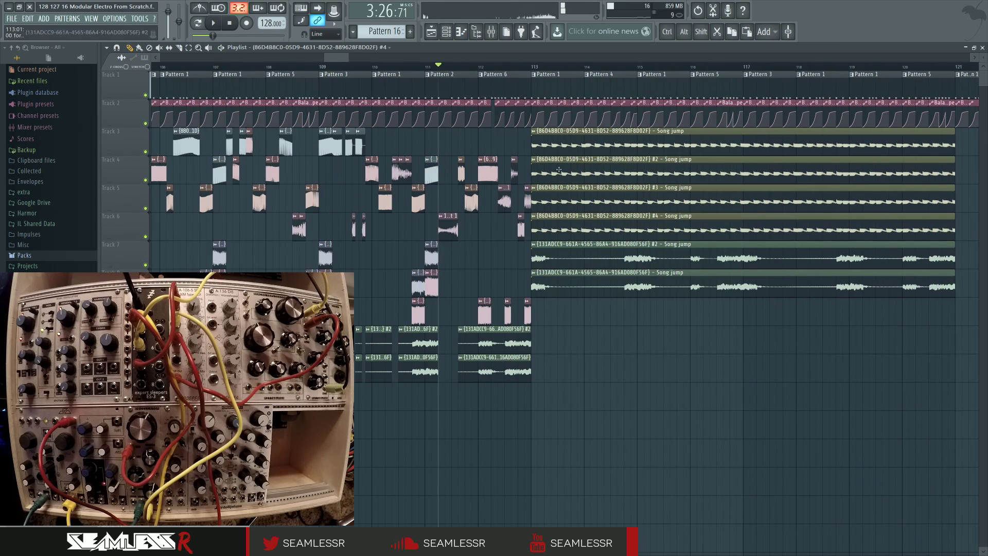
scroll(592, 332, "right", 3)
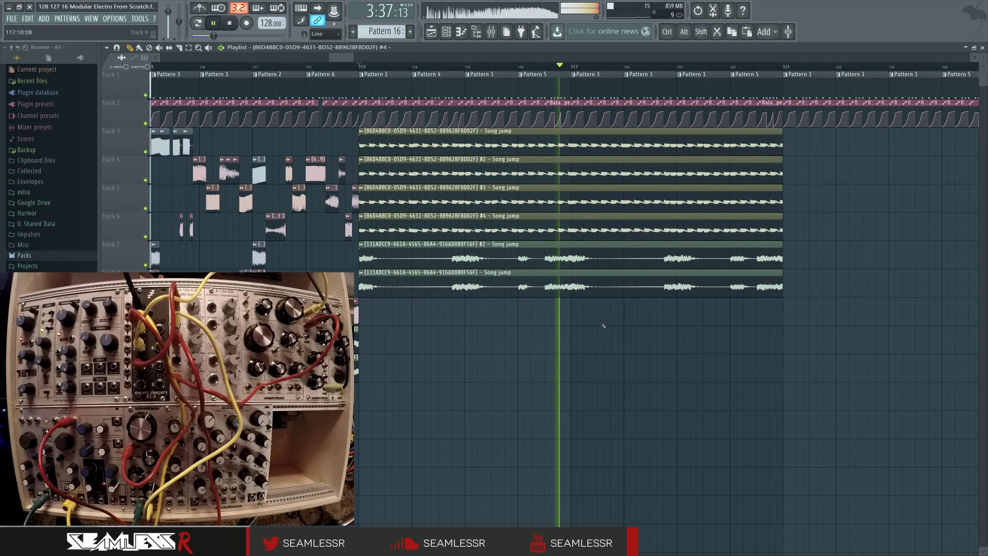
- Change band 1 of Insert 43's parametric EQ to a steeper high pass and raise its cutoff close to band 2
key("F9")
left_click(841, 271)
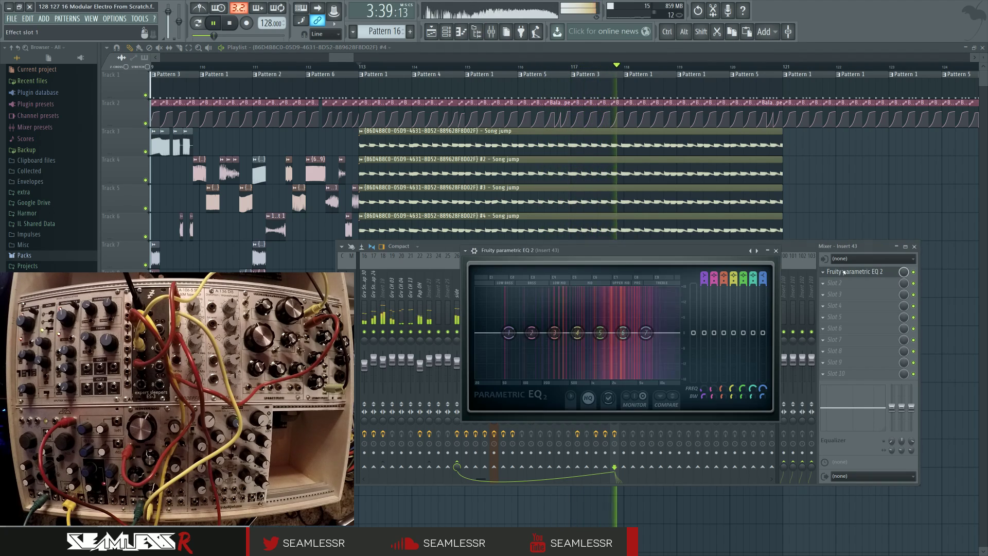
right_click(509, 333)
mouse_move(523, 357)
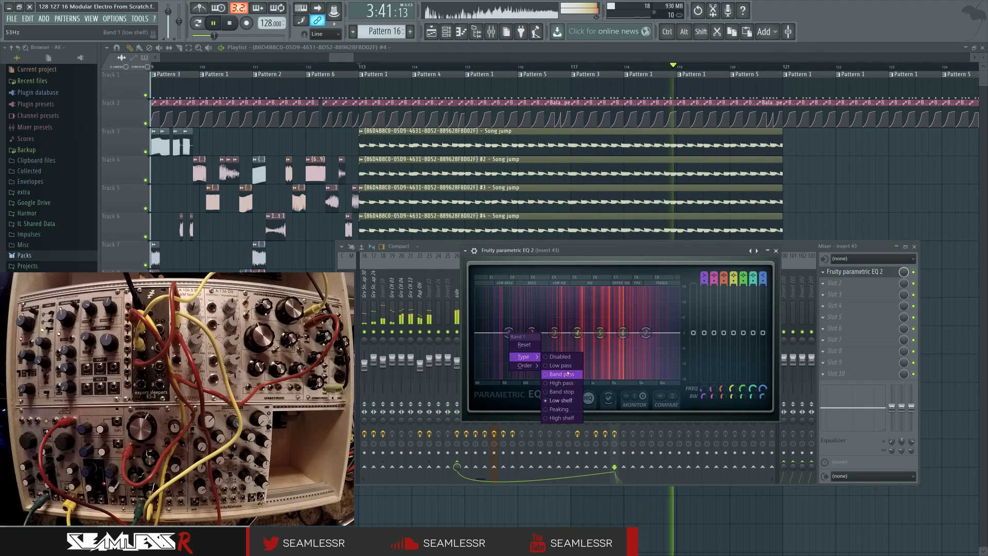
left_click(561, 382)
right_click(508, 332)
left_click(558, 365)
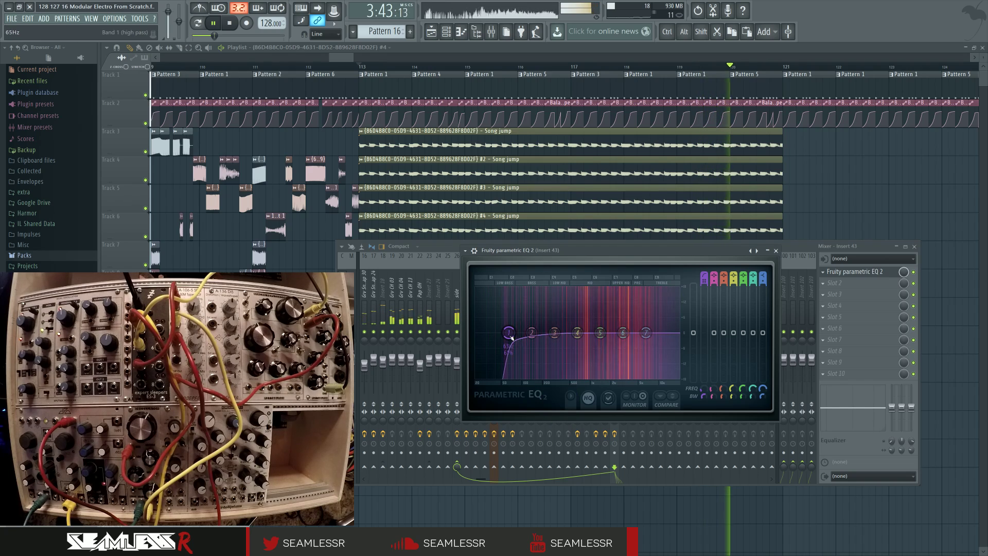
left_click_drag(508, 332, 529, 333)
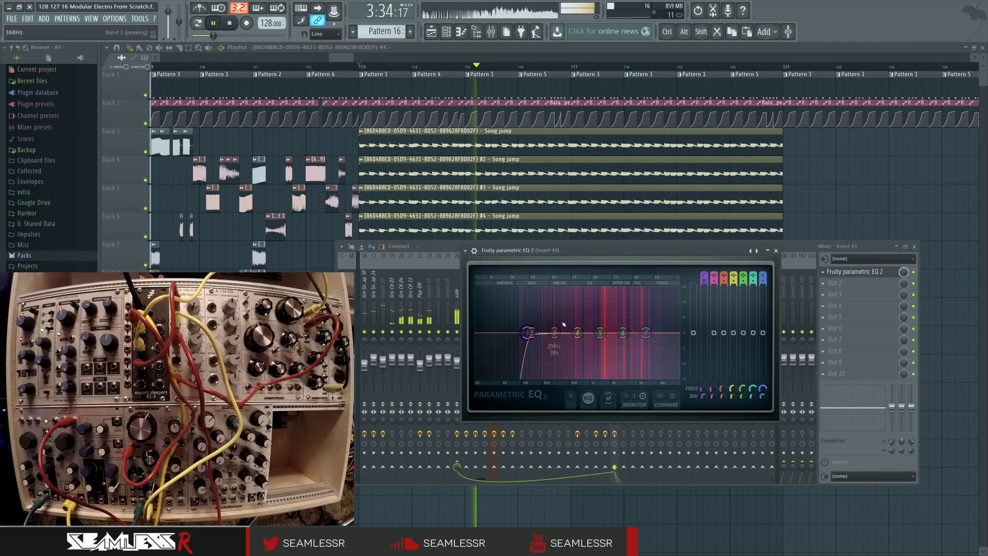
- Locate Pattern 16 at bar 134 in the playlist and open its melody in the piano roll
key("F5")
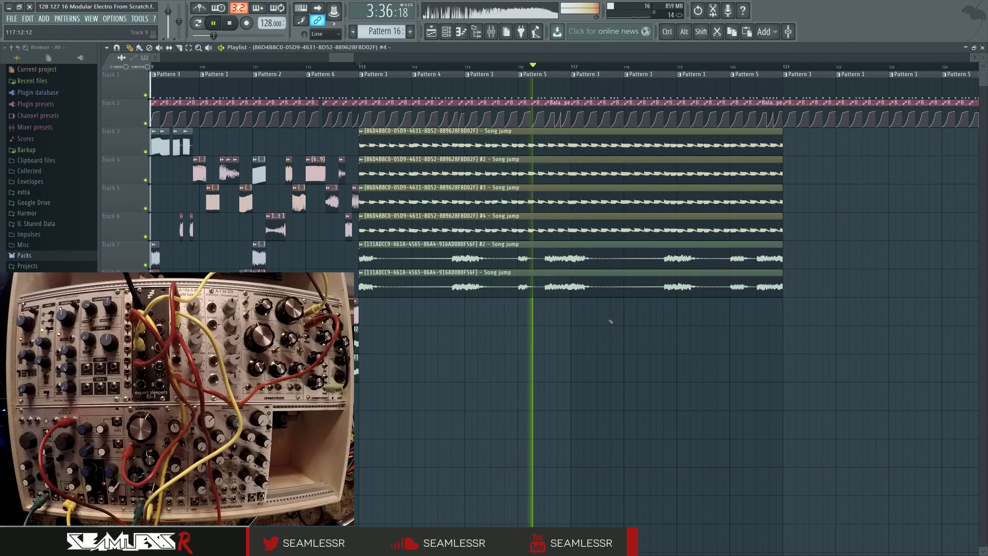
scroll(609, 320, "down", 5, "ctrl")
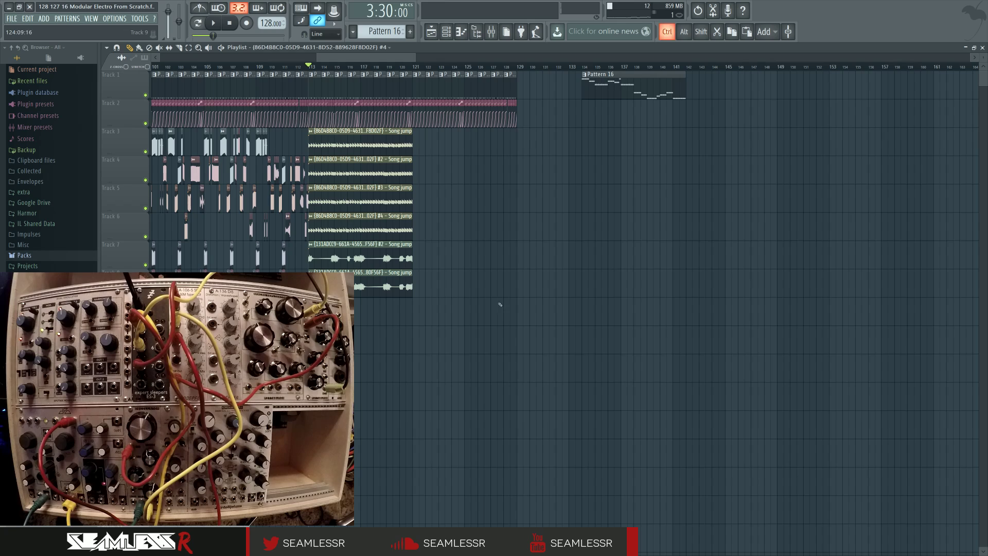
scroll(682, 206, "up", 2, "ctrl")
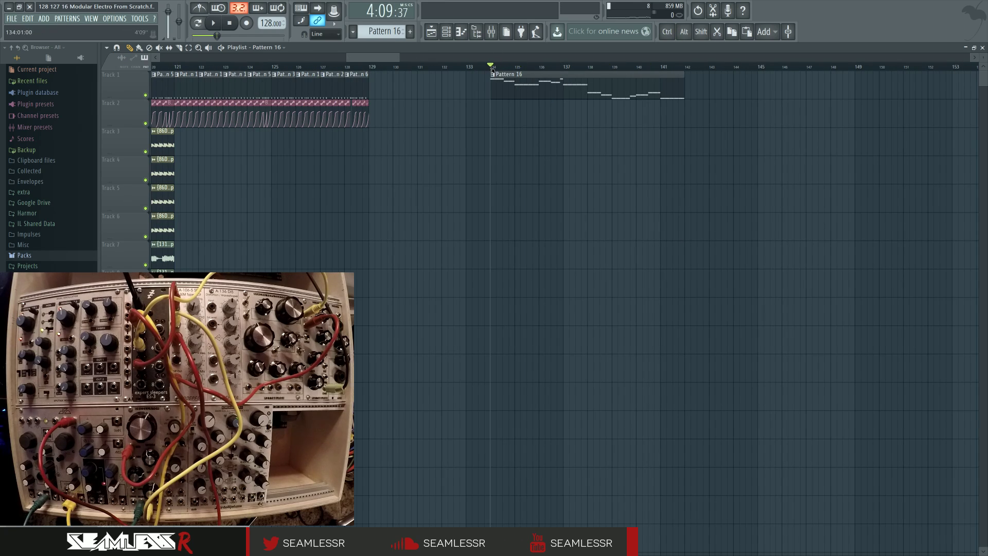
left_click_drag(492, 72, 688, 76)
double_click(536, 89)
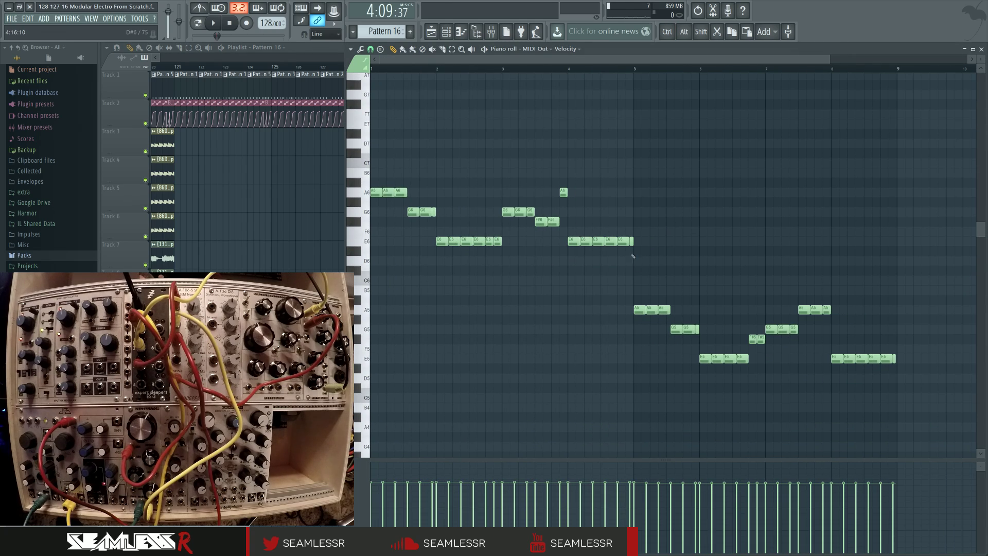
- Move the notes in the first four bars of Pattern 16 down one octave and return to the playlist
left_click_drag(633, 255, 371, 311)
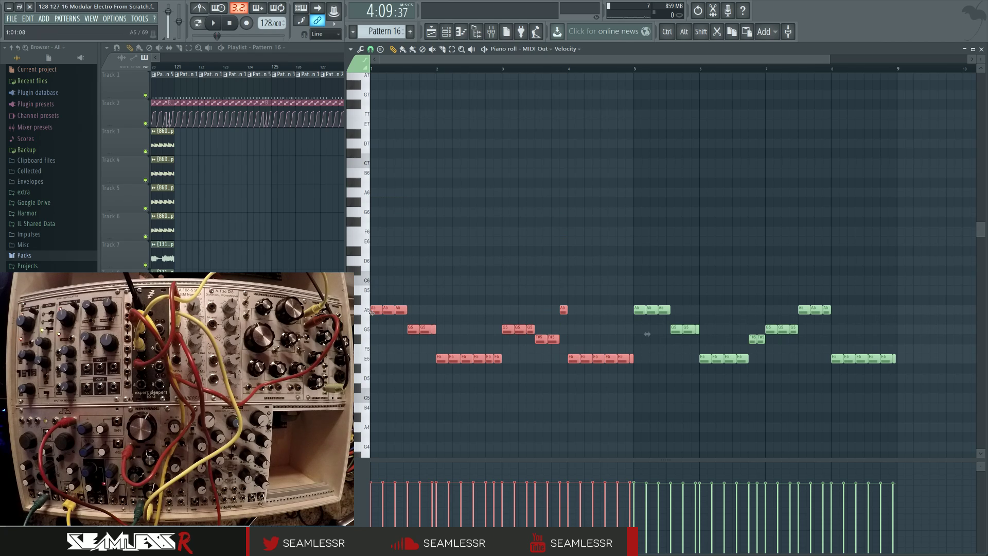
key("F7")
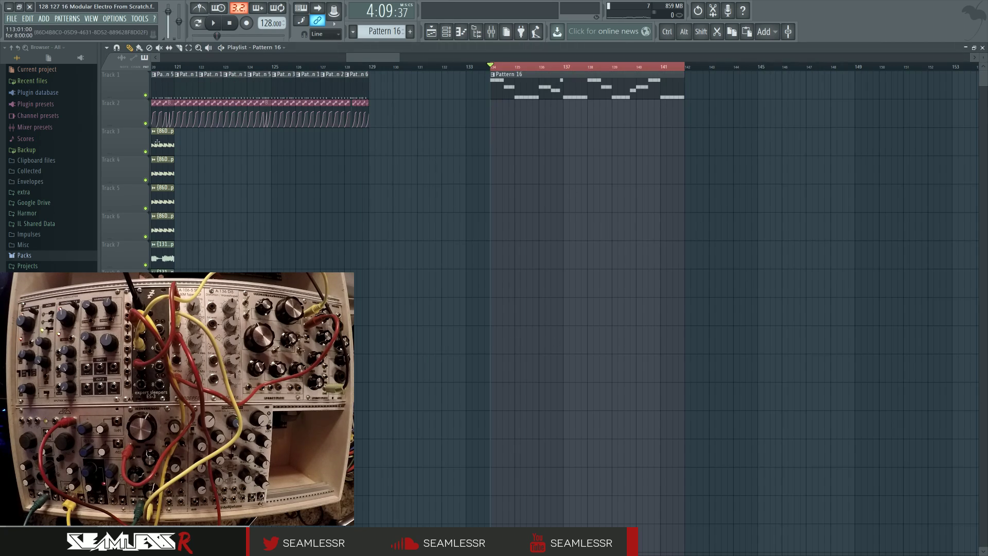
- Place the 86D4BBCD #3 audio clip on Track 2 at bar 134 beneath Pattern 16 and check the mixer levels during playback
left_click(486, 125)
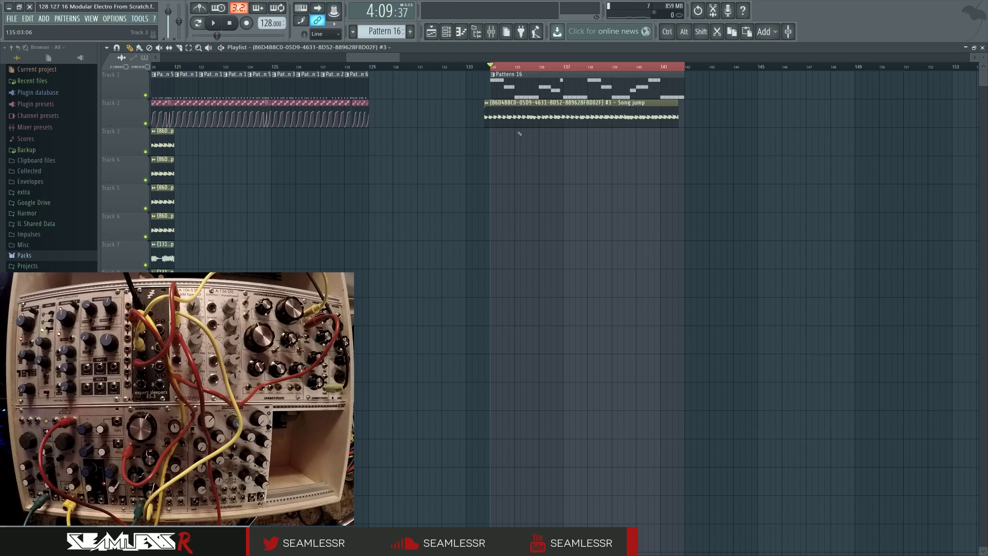
key("F9")
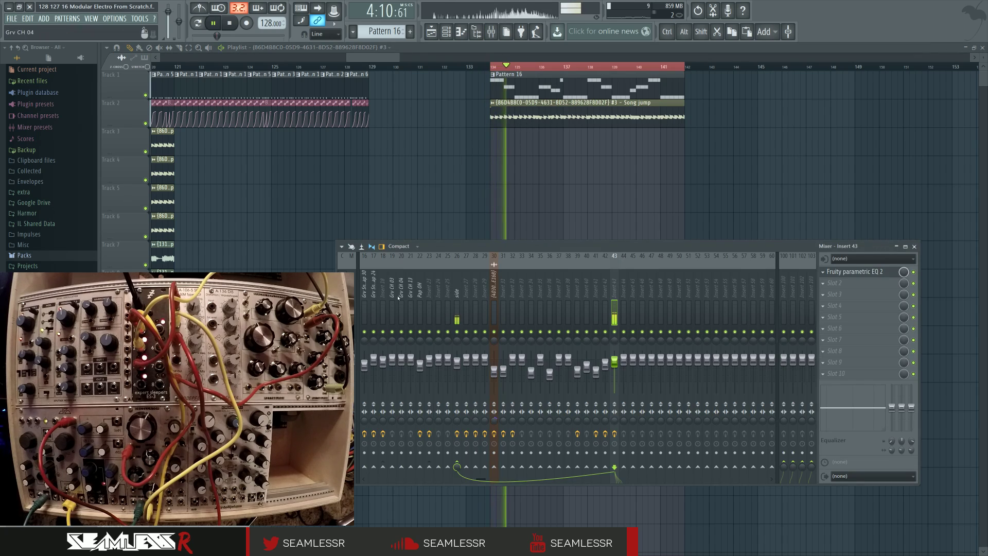
scroll(402, 293, "up", 5)
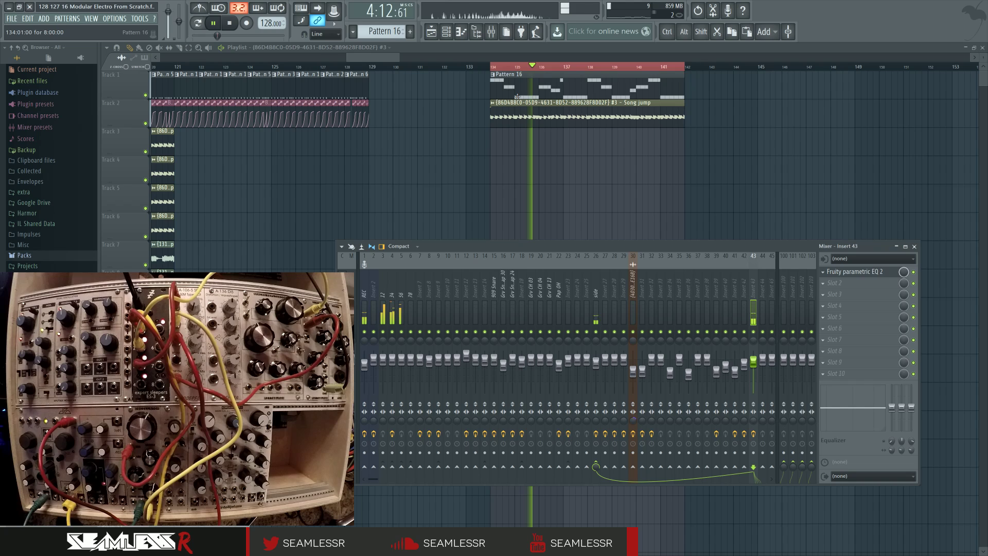
- Clear Pattern 16's melody in the piano roll, enter a single one-bar E5 note in bar 1 and audition it
double_click(514, 85)
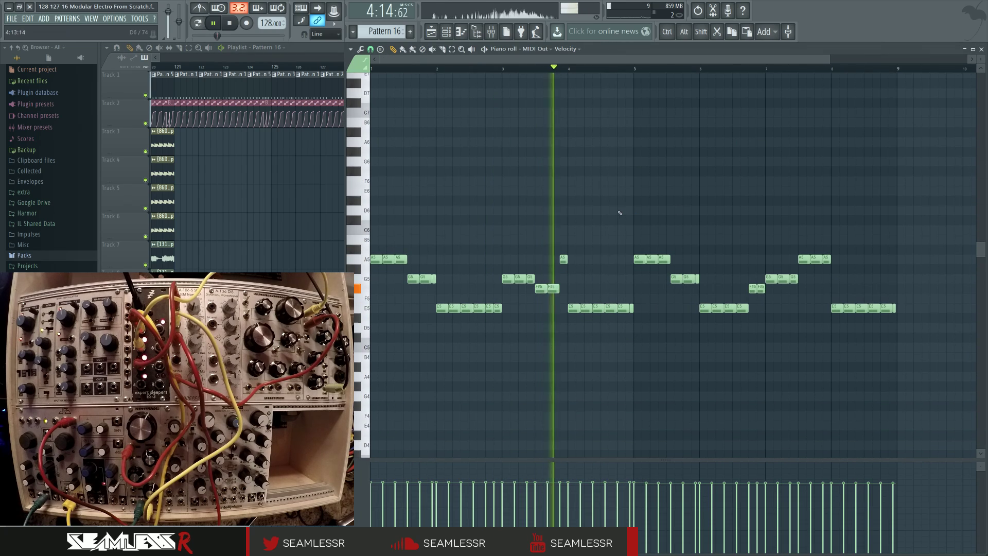
key("space")
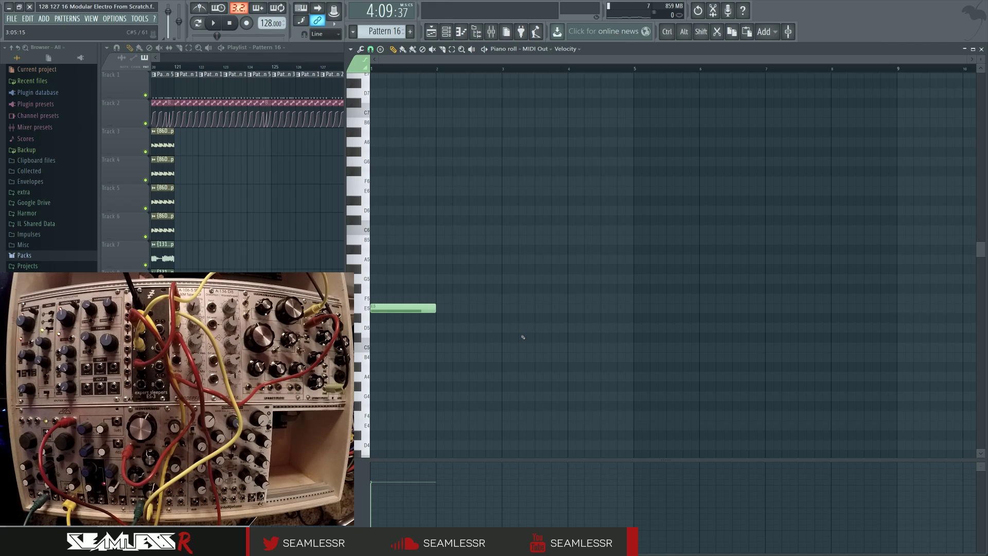
key("space")
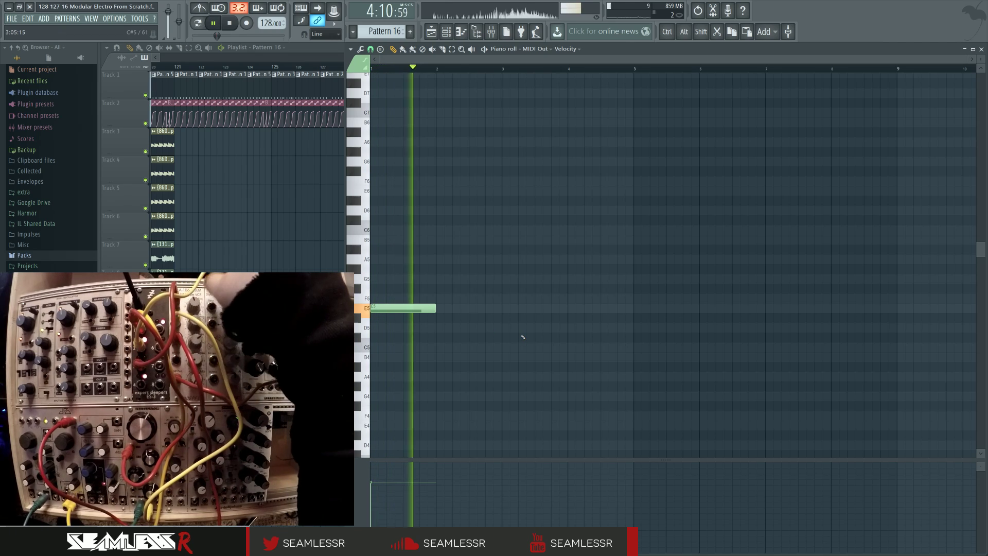
key("space")
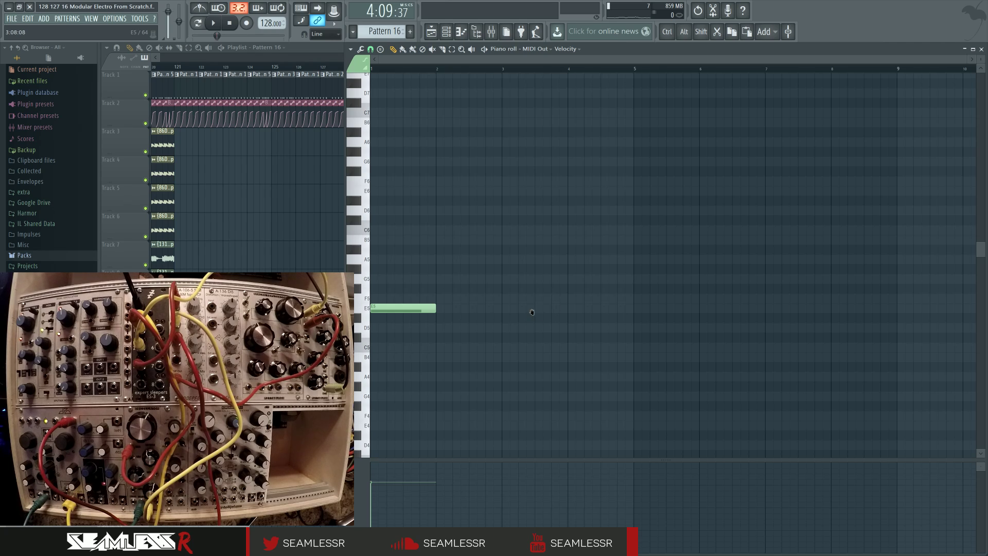
- Try following the E5 note with a one-bar D5 in bar 2 and a C5 in bar 3
left_click_drag(532, 312, 593, 291)
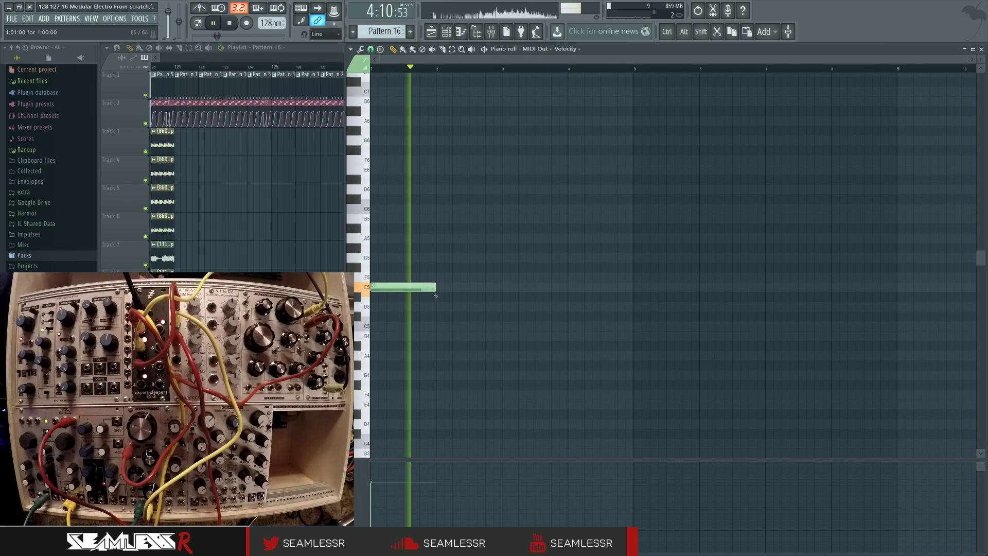
left_click(452, 307)
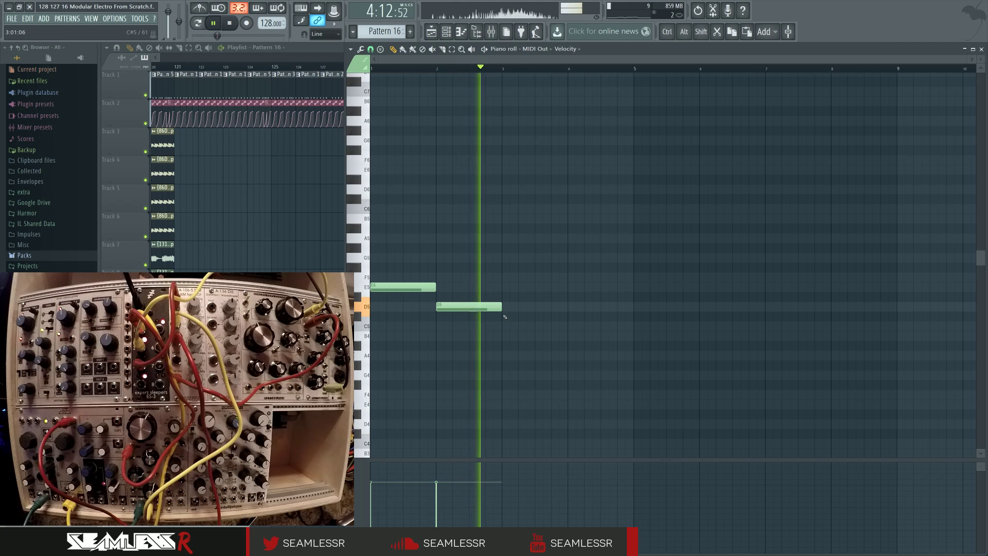
left_click(520, 327)
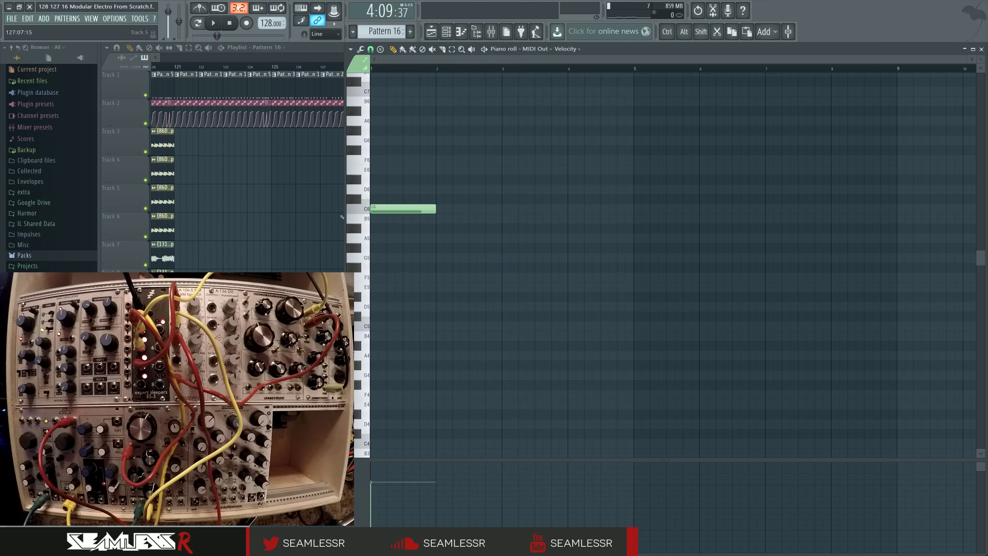
- Try a melody of one-bar notes C6, A5, E5, G5 and C6 across bars 1 to 5
left_click(504, 286)
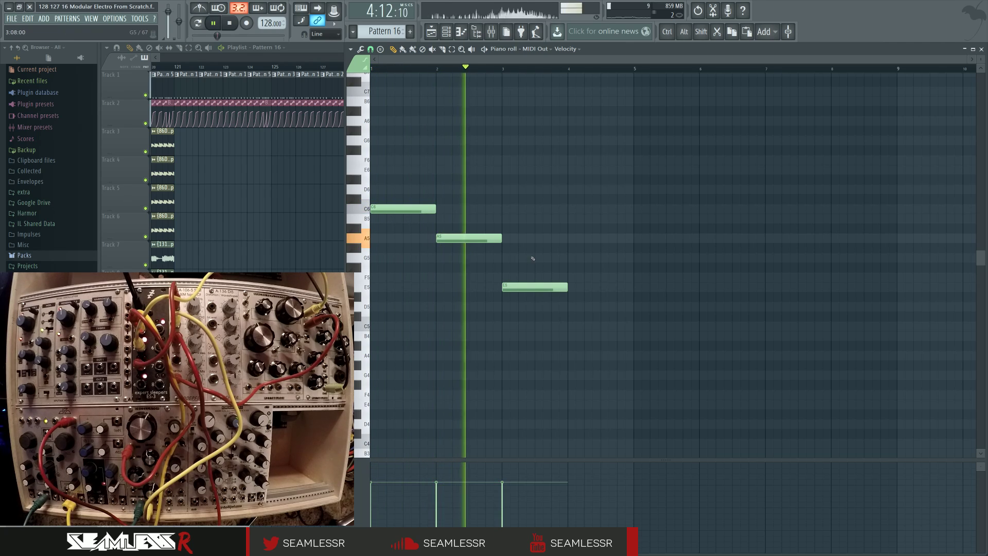
left_click(572, 257)
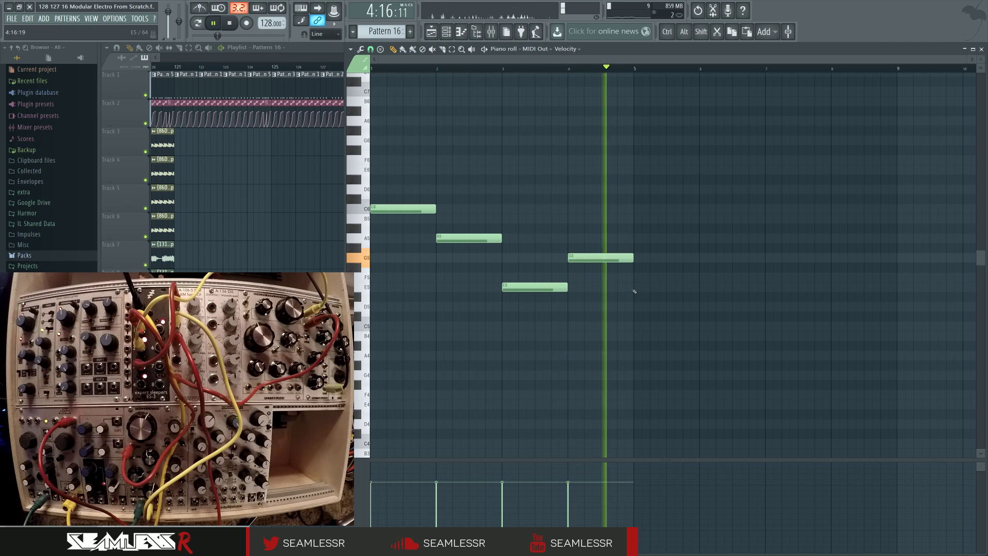
left_click(635, 216)
right_click(634, 214)
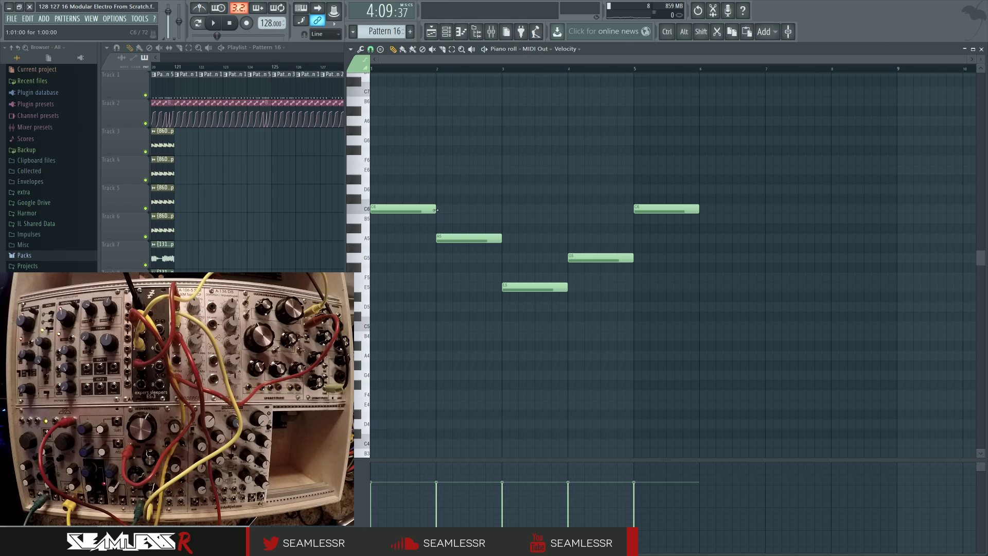
- Try half-bar C6 and A5 notes in bar 1 with a half-bar E5 at bar 2, and play the phrase
key("space")
left_click(407, 237)
right_click(488, 236)
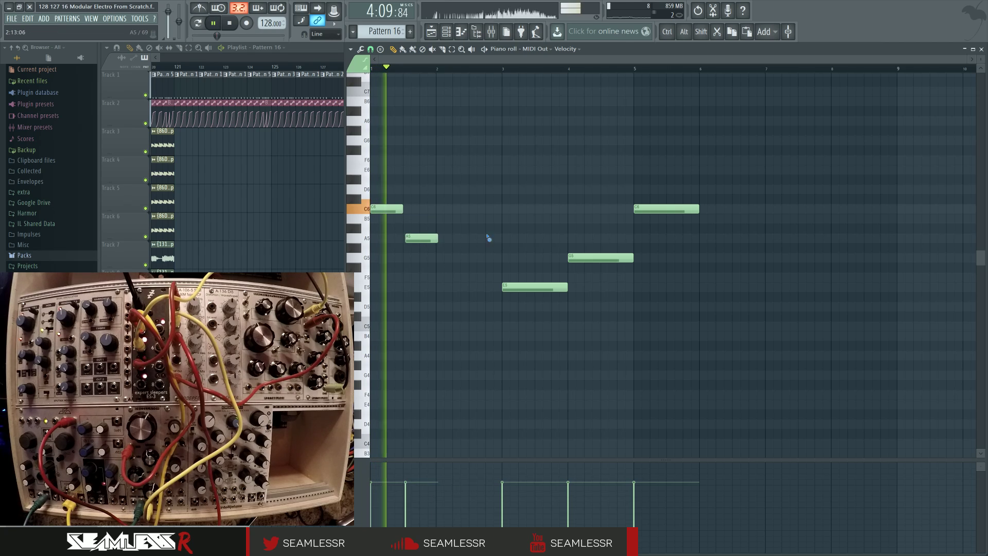
left_click(439, 286)
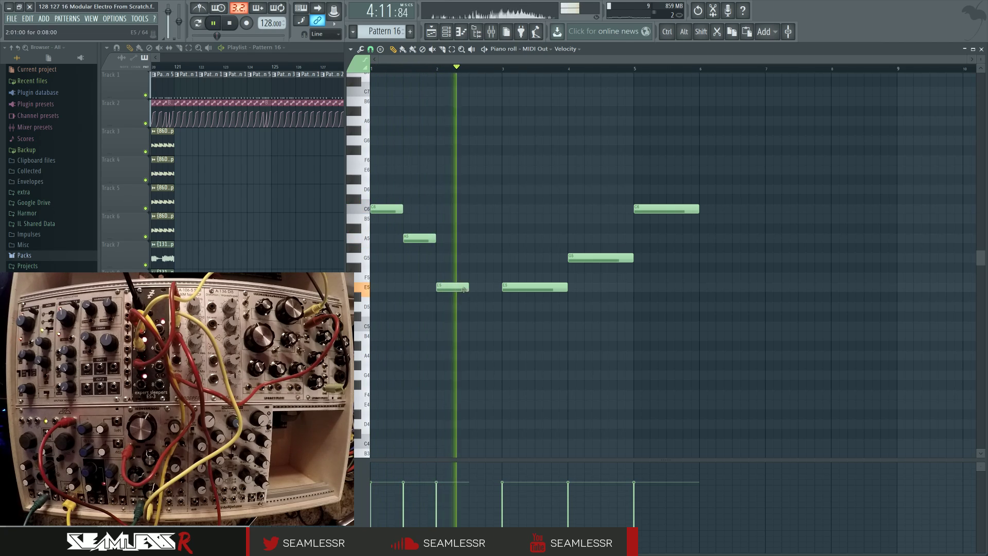
key("space")
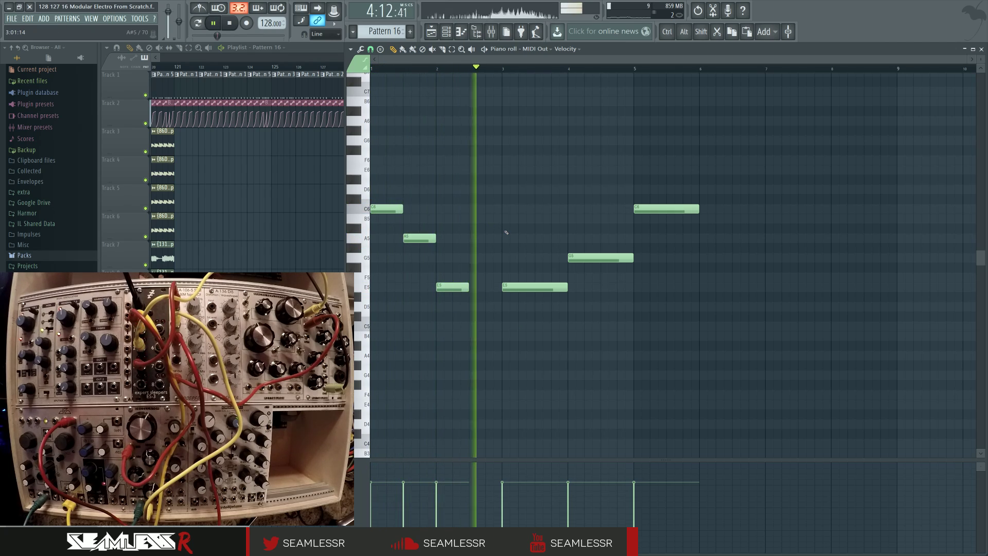
- Try a shorter two-note opening of C6 and A5, adjusting both note lengths during playback
key("space")
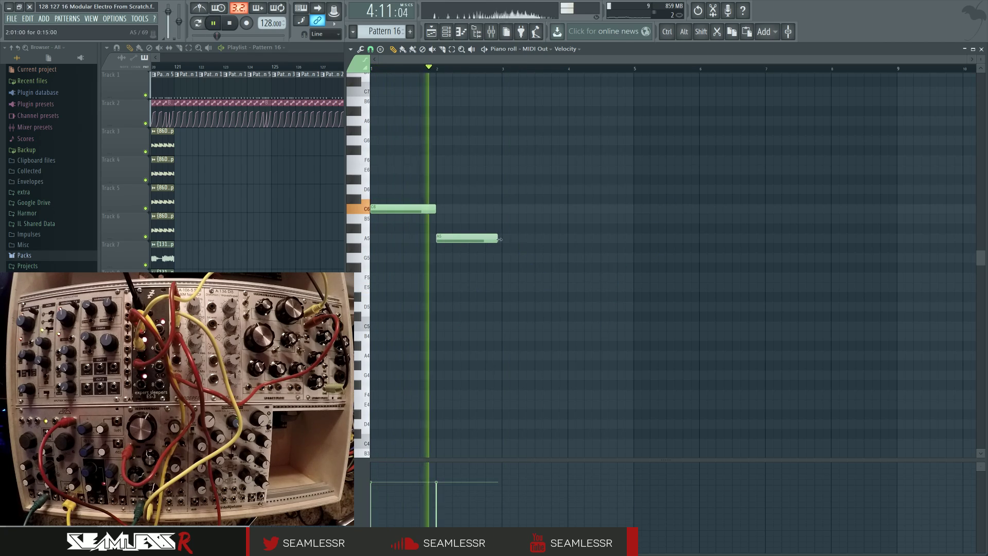
left_click_drag(503, 239, 468, 244)
right_click(455, 239)
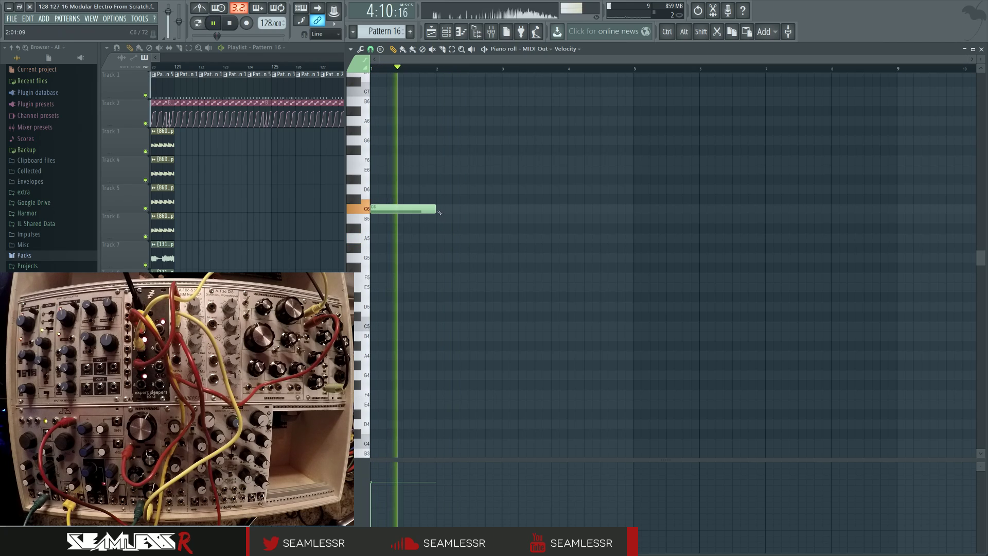
left_click_drag(435, 210, 422, 211)
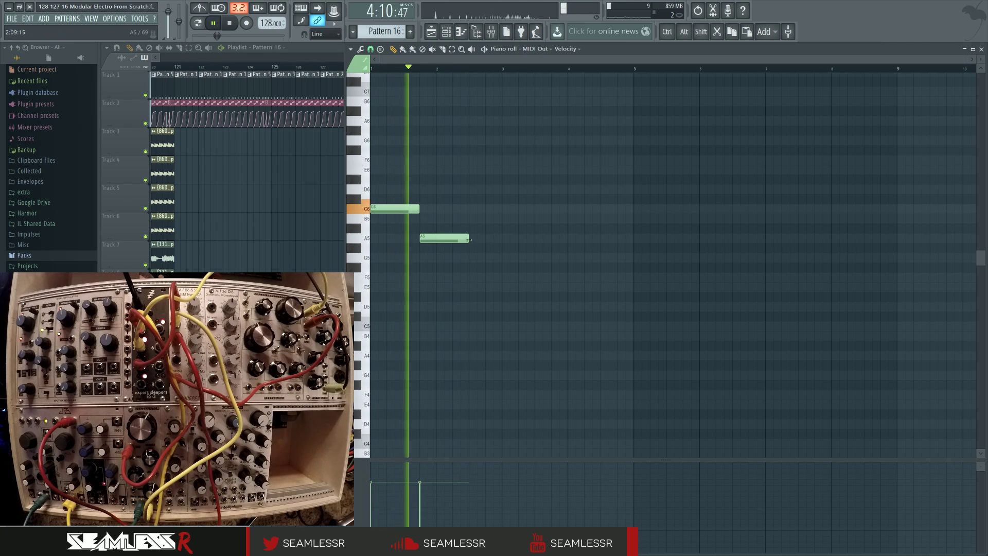
left_click_drag(469, 239, 435, 213)
right_click(427, 239)
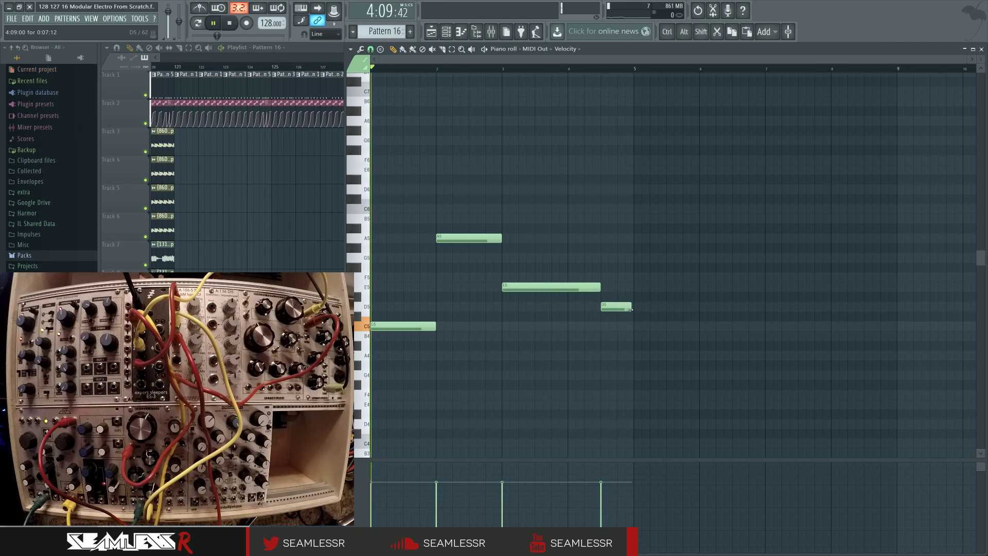
- Extend the last D5 to the start of bar 5, and change the bar 2 note to E5 and the bar 3 note to A5
left_click_drag(630, 310, 633, 309)
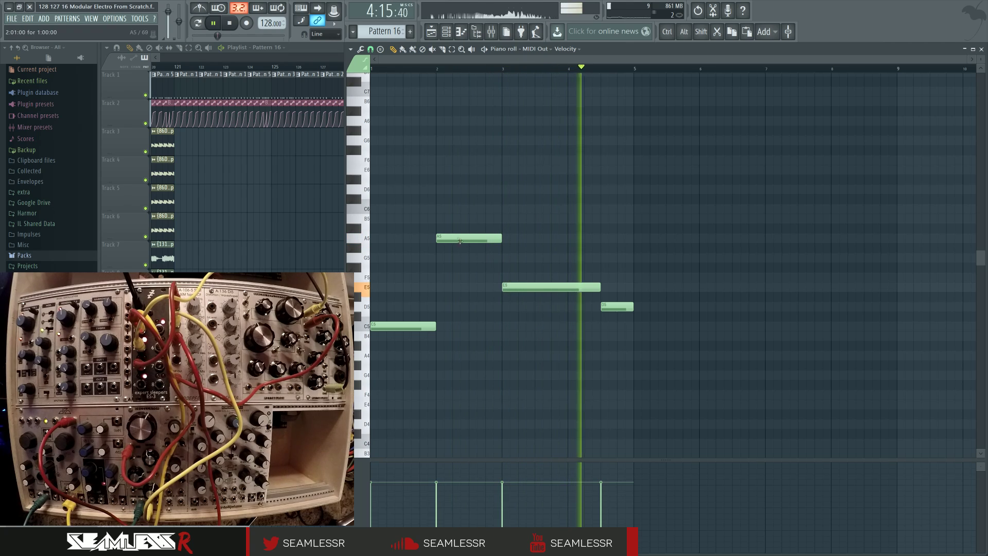
left_click_drag(456, 289, 456, 288)
left_click_drag(519, 288, 518, 236)
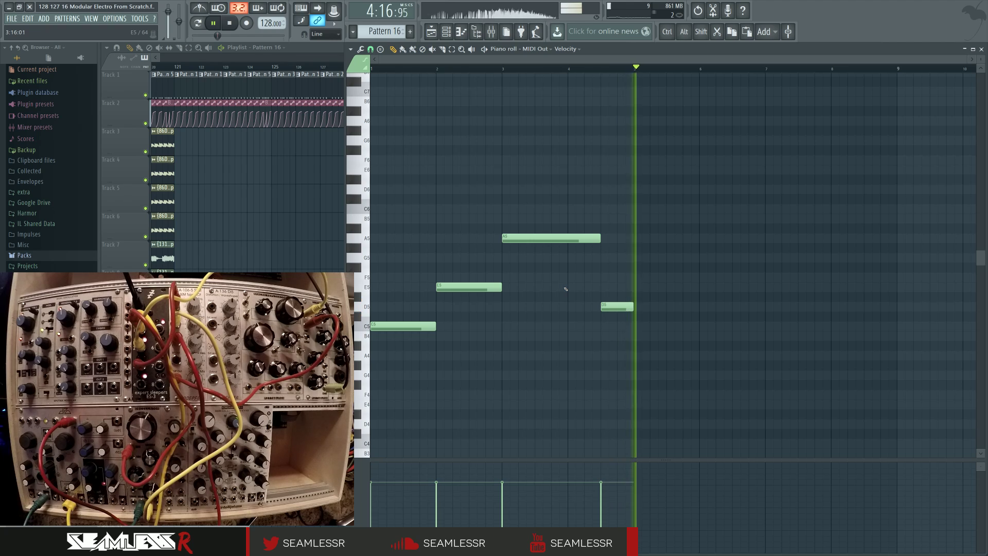
- Duplicate the four-bar phrase into bars 5 to 8, deselect the copied notes and play the pattern
key("space")
key("space")
left_click_drag(396, 214, 655, 386)
key("ctrl+b")
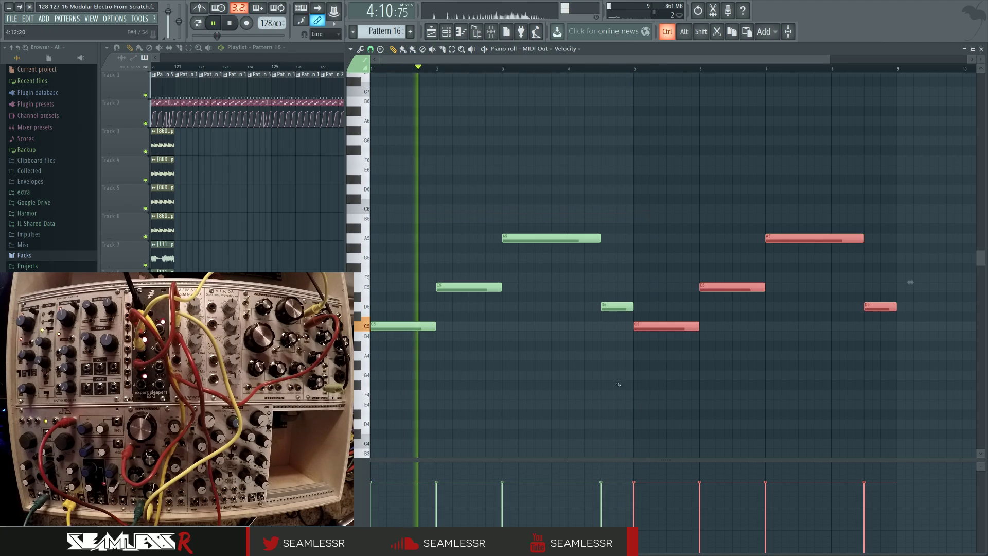
key("ctrl+d")
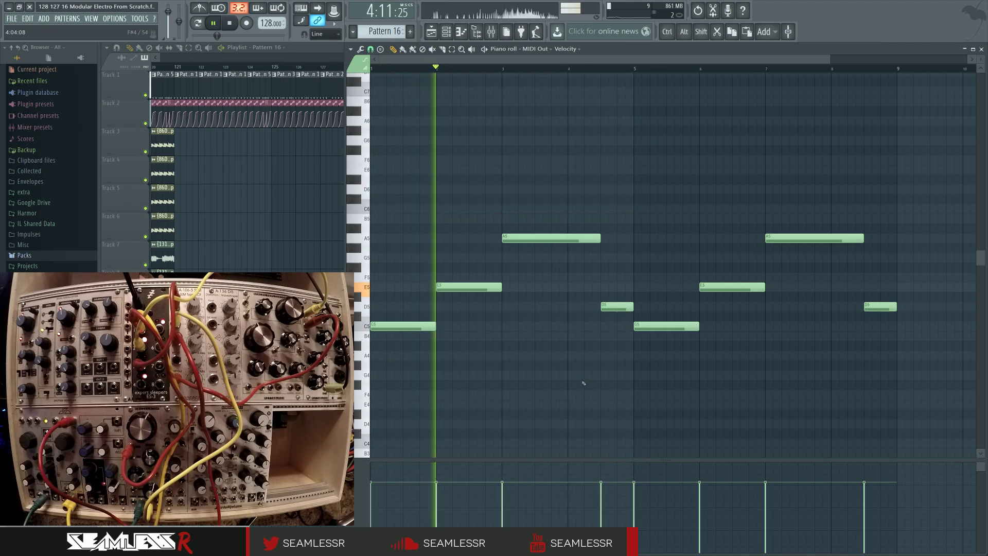
left_click(492, 32)
left_click(491, 32)
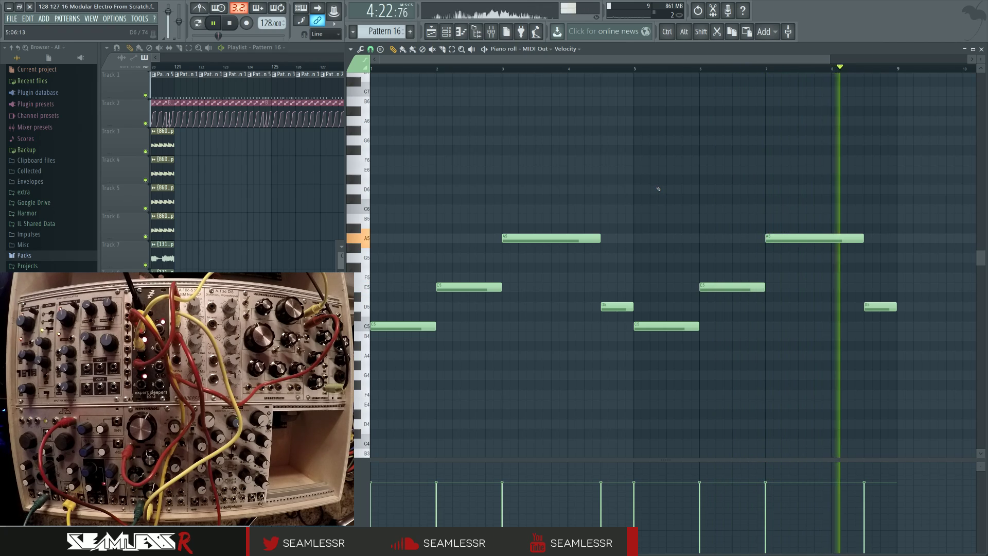
- Shorten the A5 at bar 7 to one bar and replace the D5 in bar 8 with a one-bar E5
left_click_drag(862, 239, 830, 240)
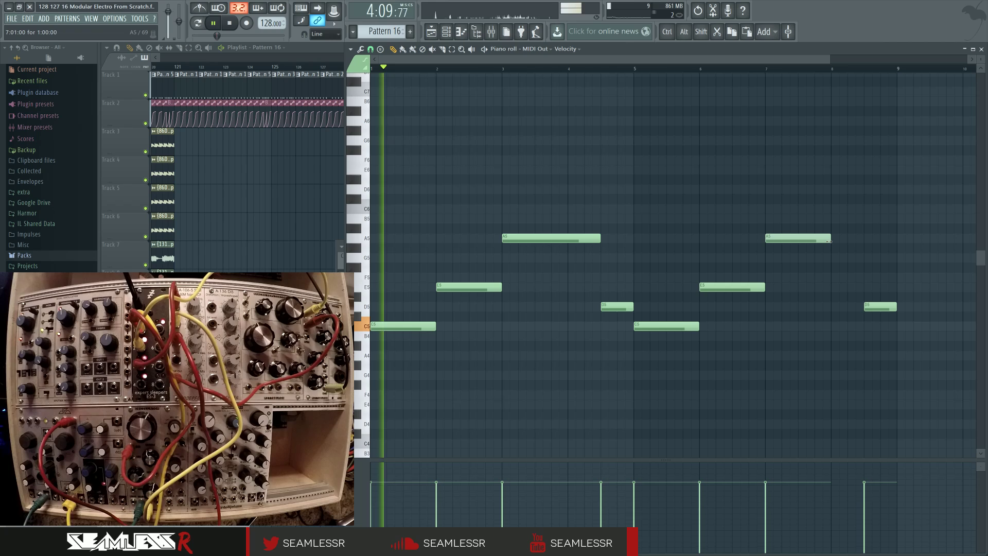
right_click(874, 307)
left_click(848, 288)
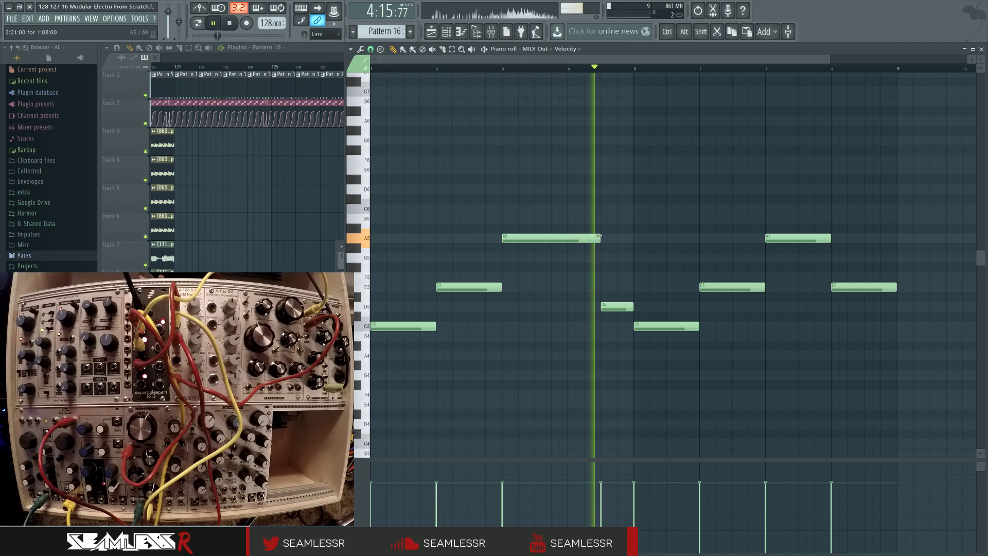
- Shorten the A5 at bar 3 to one bar and add a half-bar G5 at bar 4 before the D5
left_click_drag(600, 240, 568, 239)
left_click(570, 257)
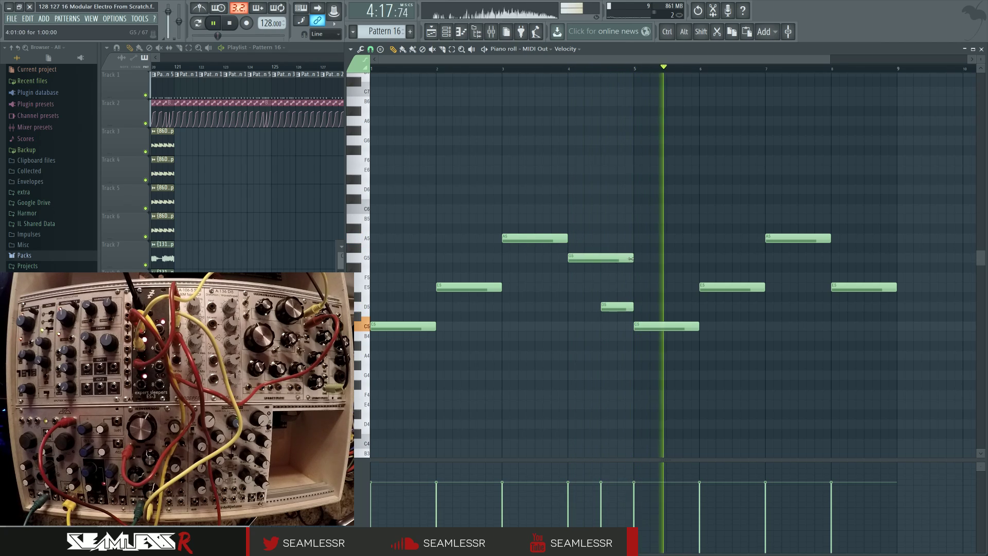
left_click_drag(631, 258, 600, 257)
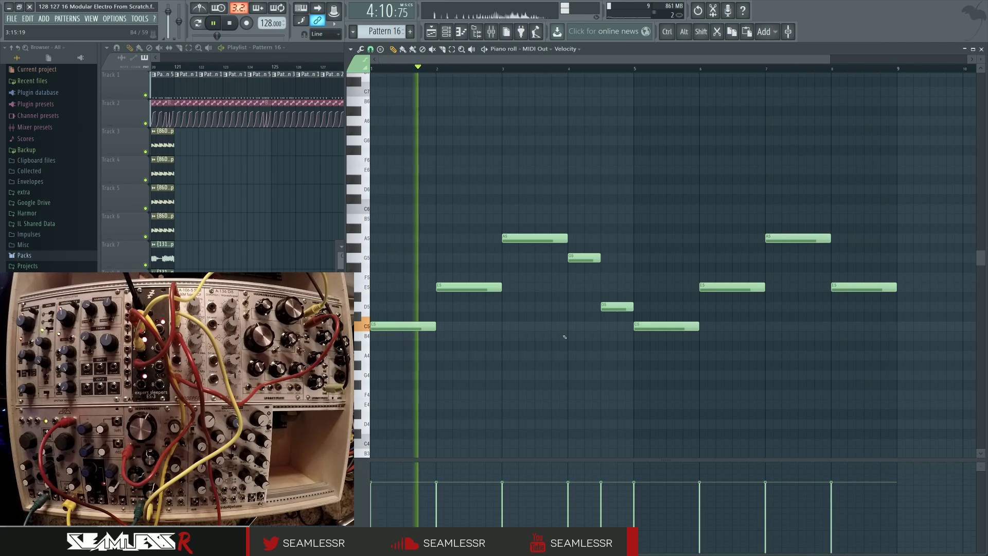
- Delete the audio clip beneath Pattern 16 on Track 2 and play the pattern with the mixer open
left_click(491, 32)
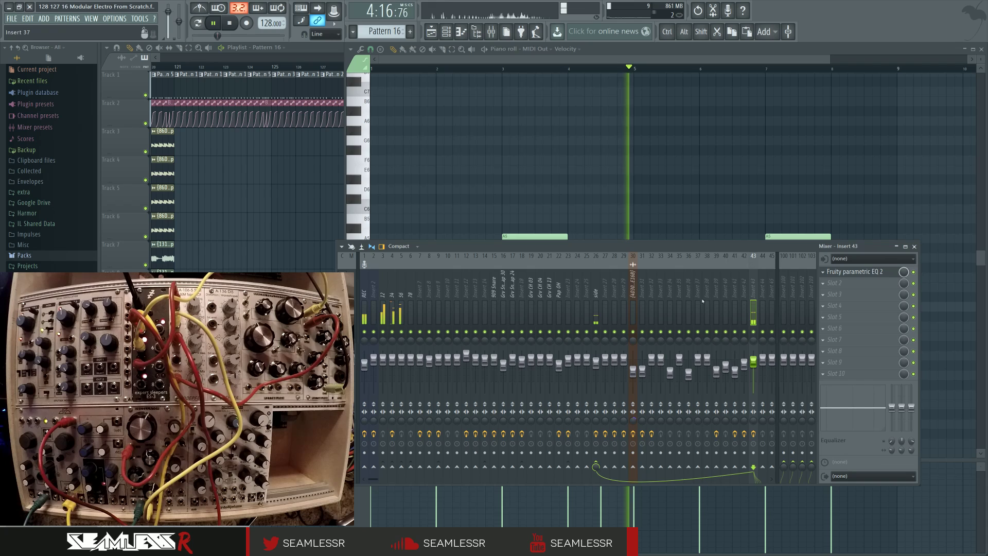
key("F12")
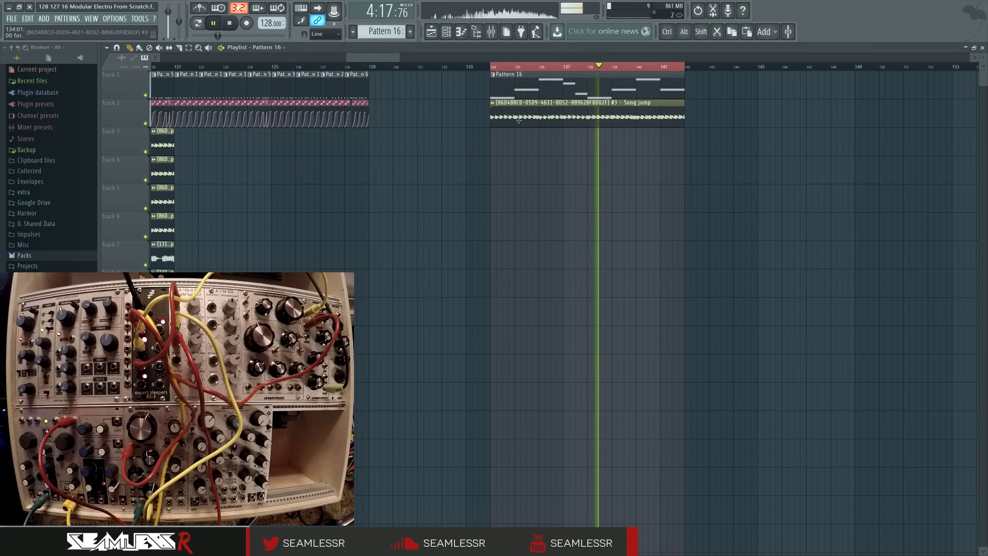
key("space")
key("space")
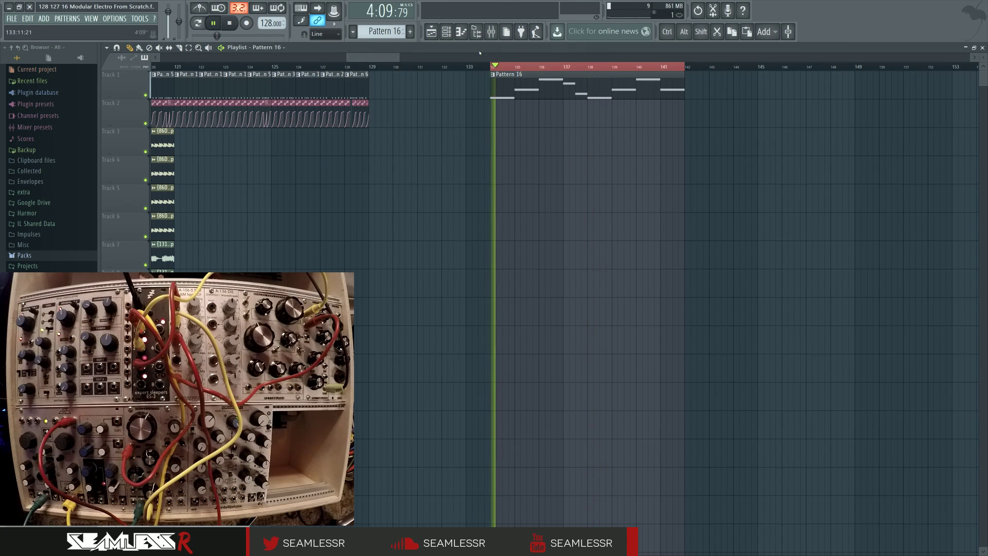
left_click(492, 32)
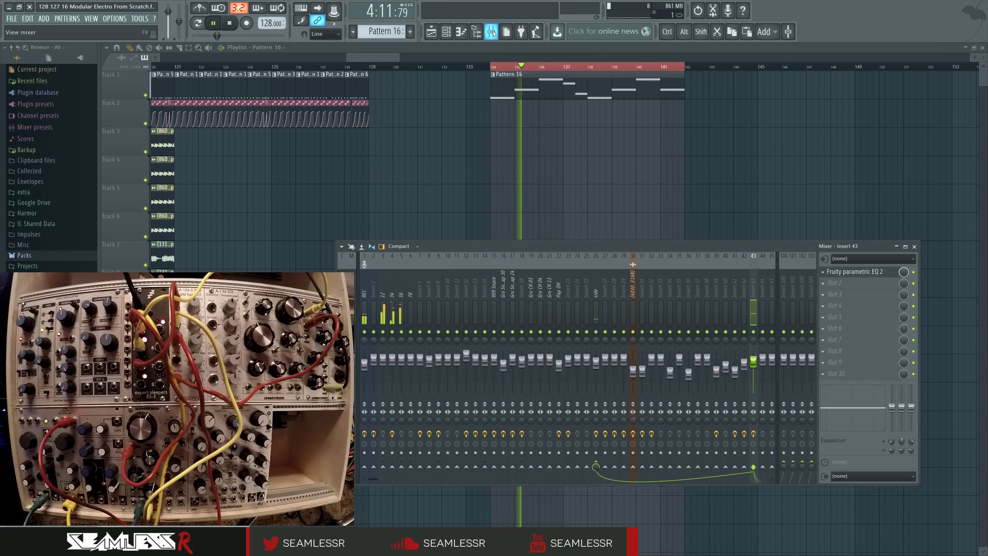
- Play and stop the looped Pattern 16 section repeatedly to audition the melody through the modular patch, leaving playback stopped
key("space")
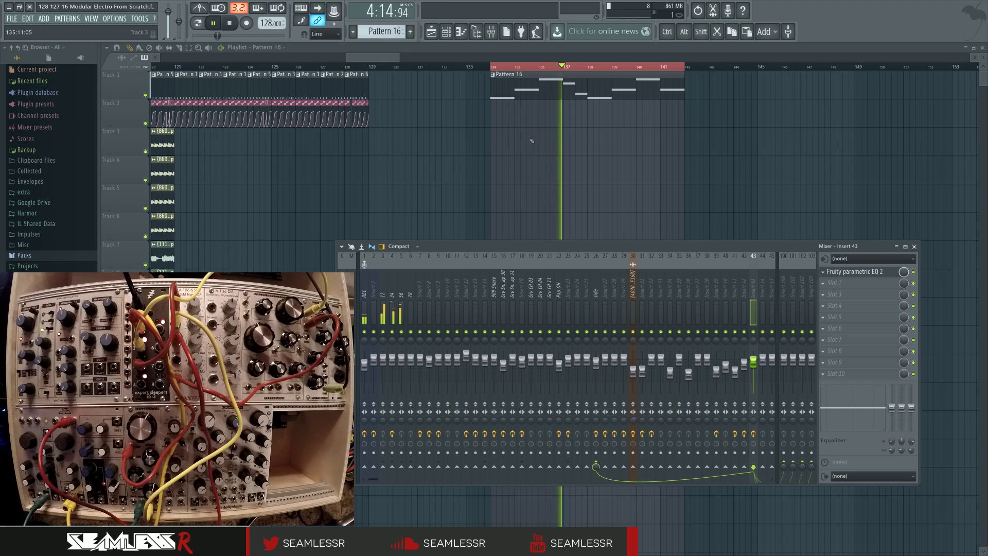
key("space")
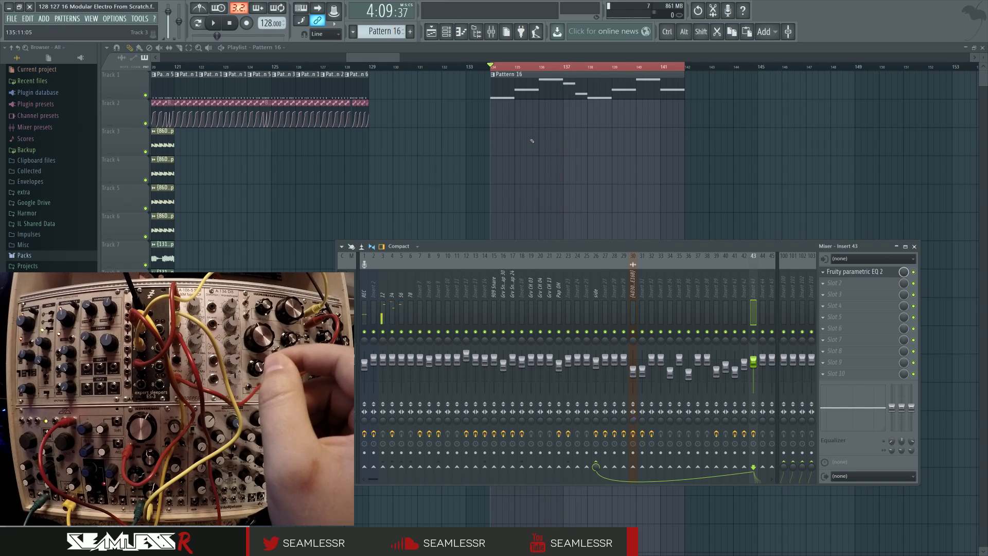
key("space")
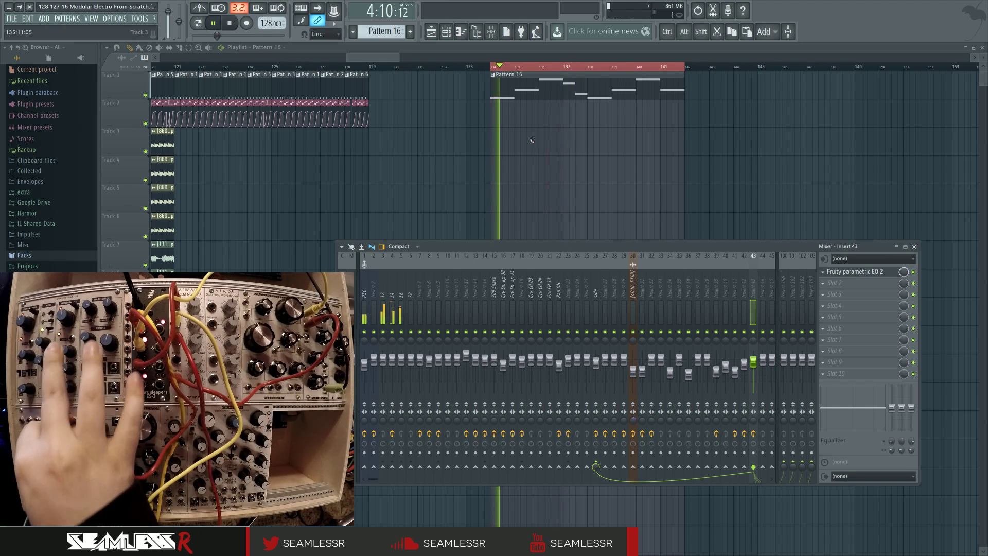
key("space")
key("space")
key("space")
key("space")
key("space")
key("space")
key("space")
key("space")
key("space")
key("space")
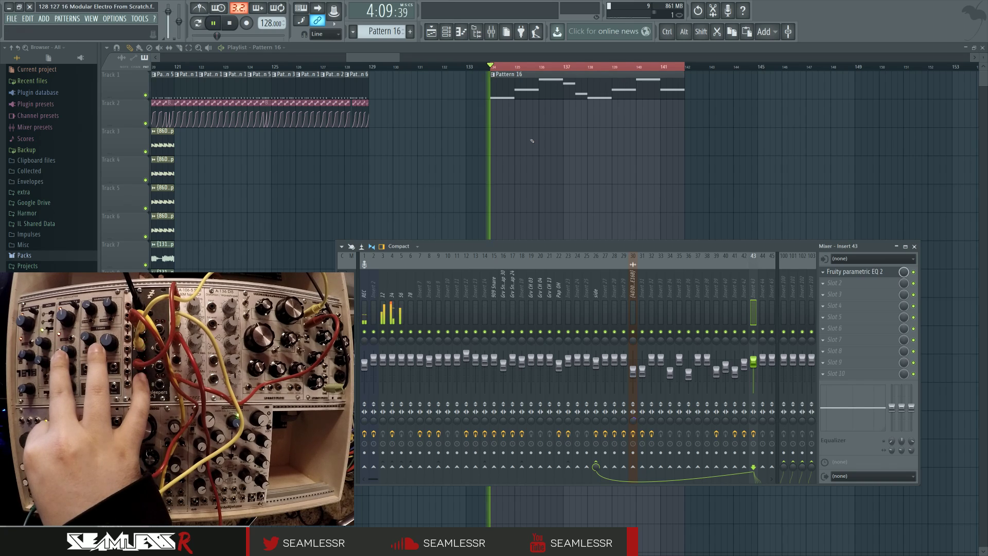
key("space")
key("space")
key("space")
key("space")
key("space")
key("space")
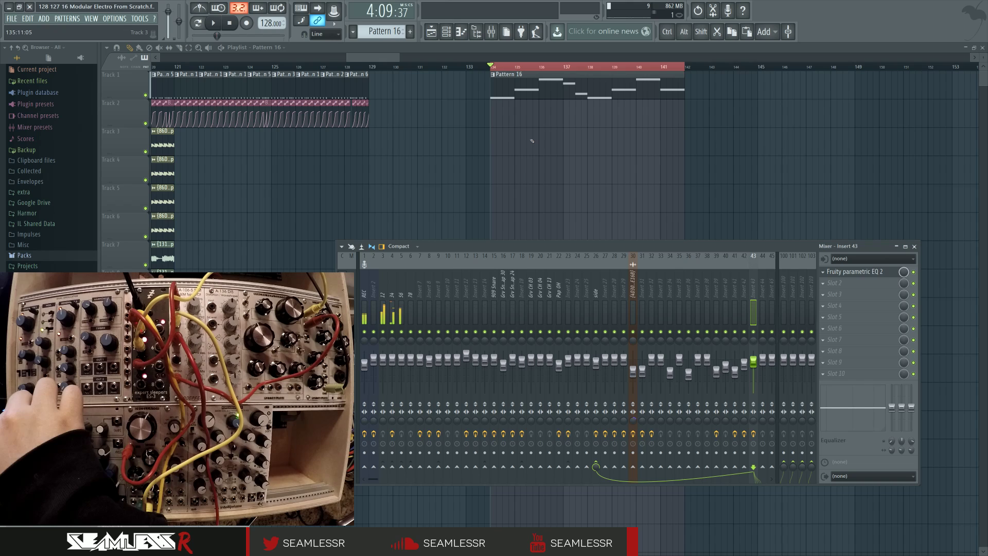
key("space")
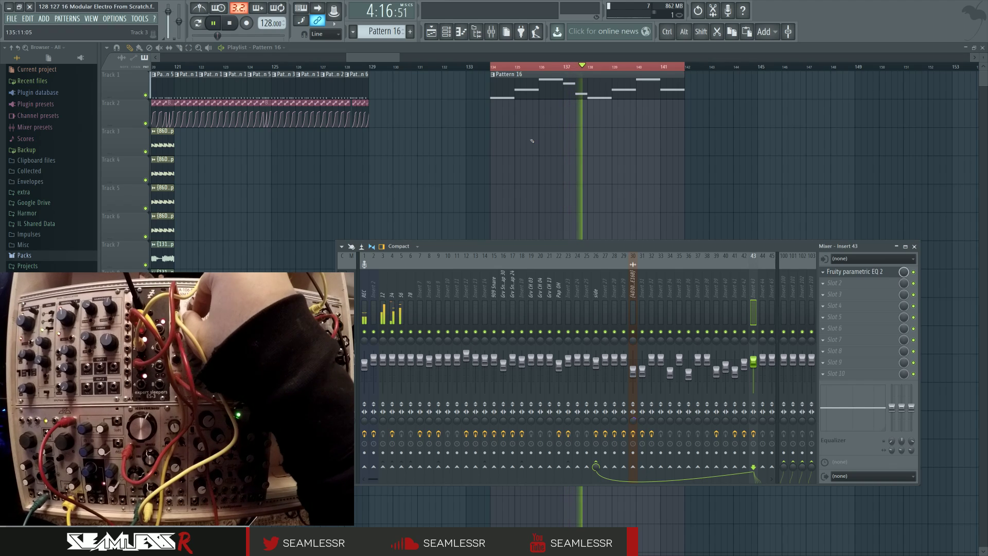
key("space")
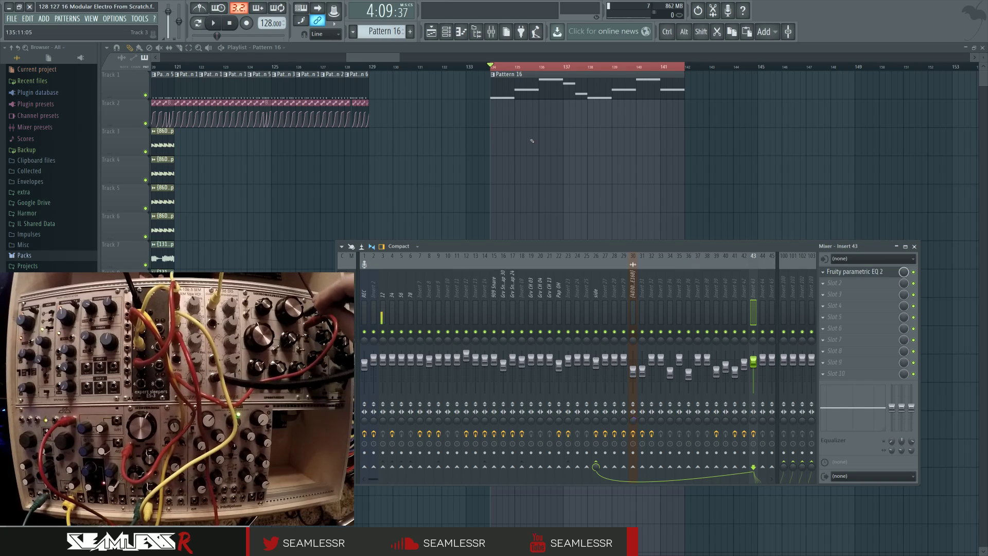
key("space")
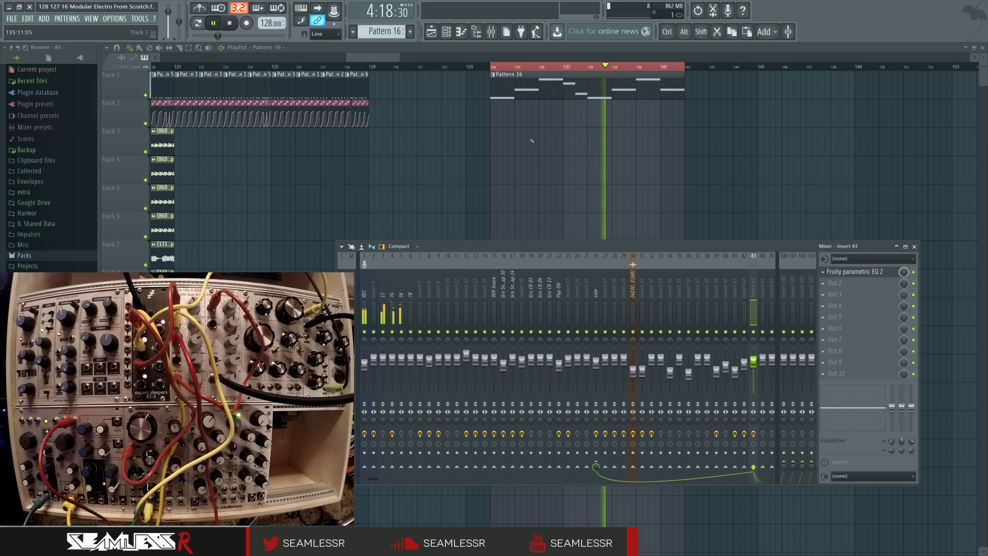
key("space")
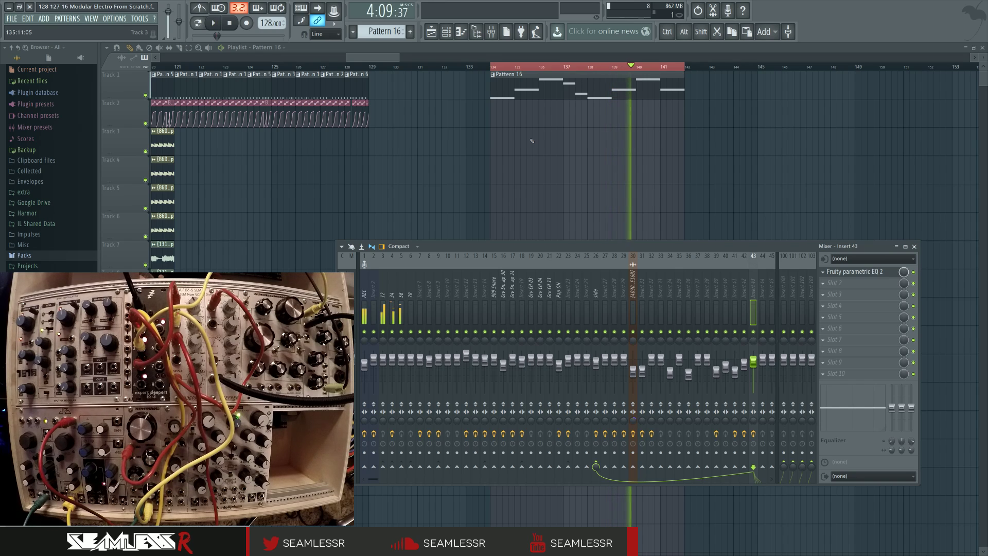
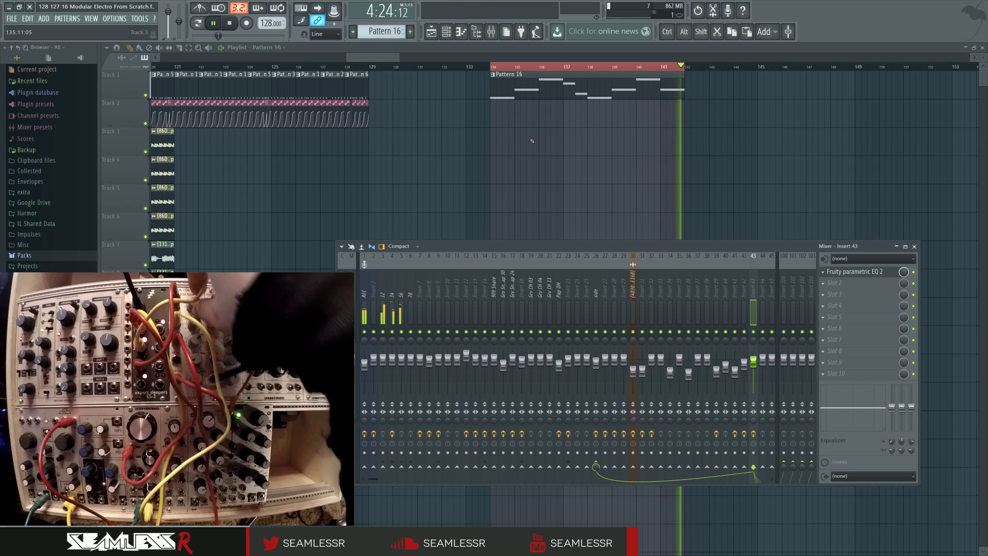
key("space")
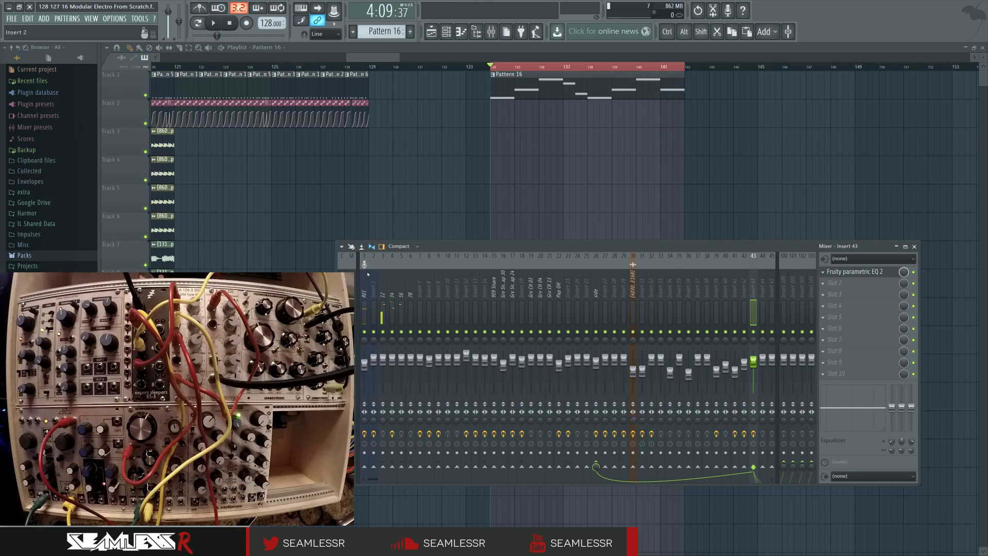
- Select the REC insert in the mixer to show its Edison effect chain and shift the mixer window slightly
scroll(364, 278, "down", 2)
scroll(365, 279, "up", 2)
left_click(365, 280)
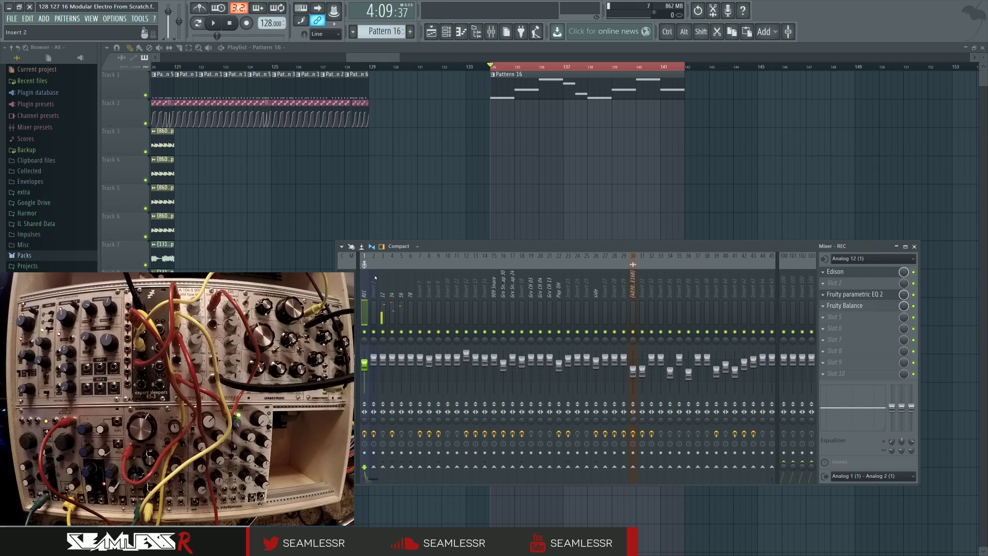
left_click_drag(445, 249, 456, 245)
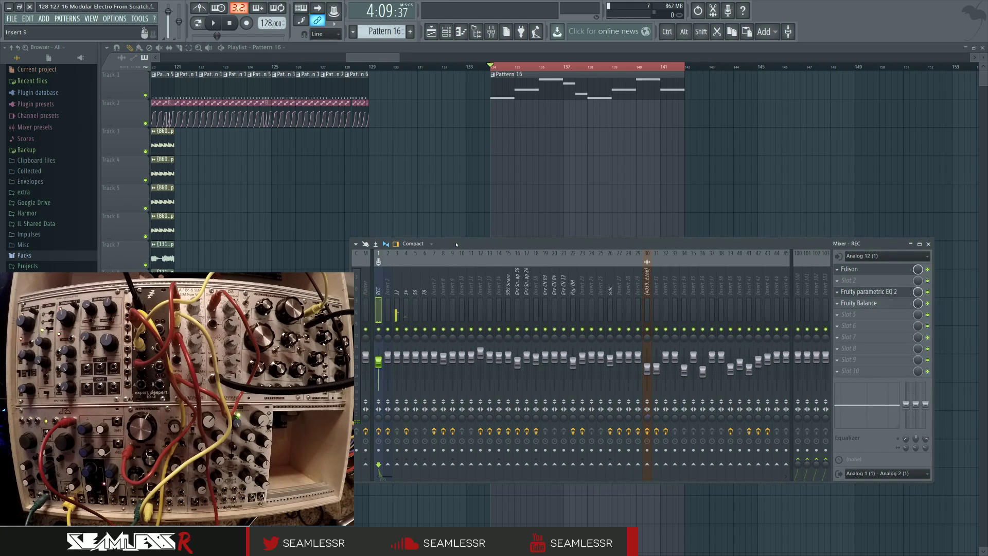